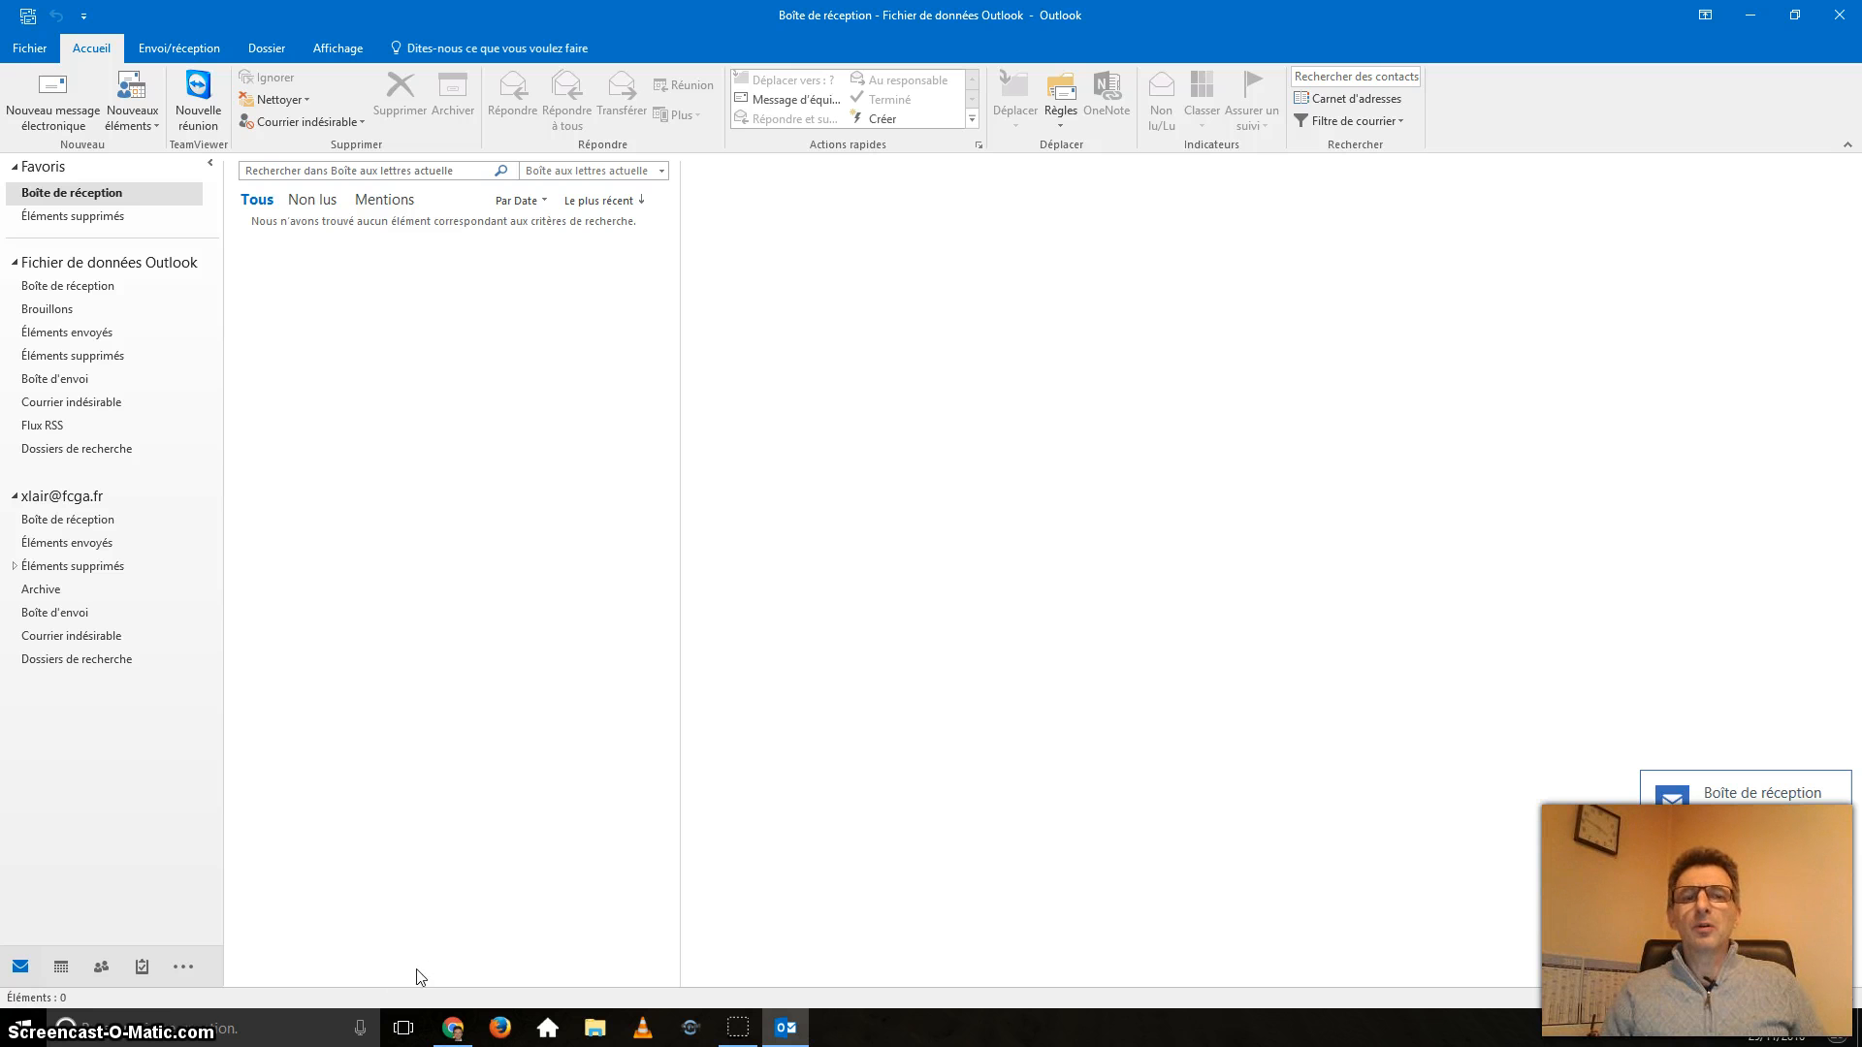
In Chrome, search Google for 'liste pop fai' and open the commentcamarche ISP mail settings page.
left_click(452, 1028)
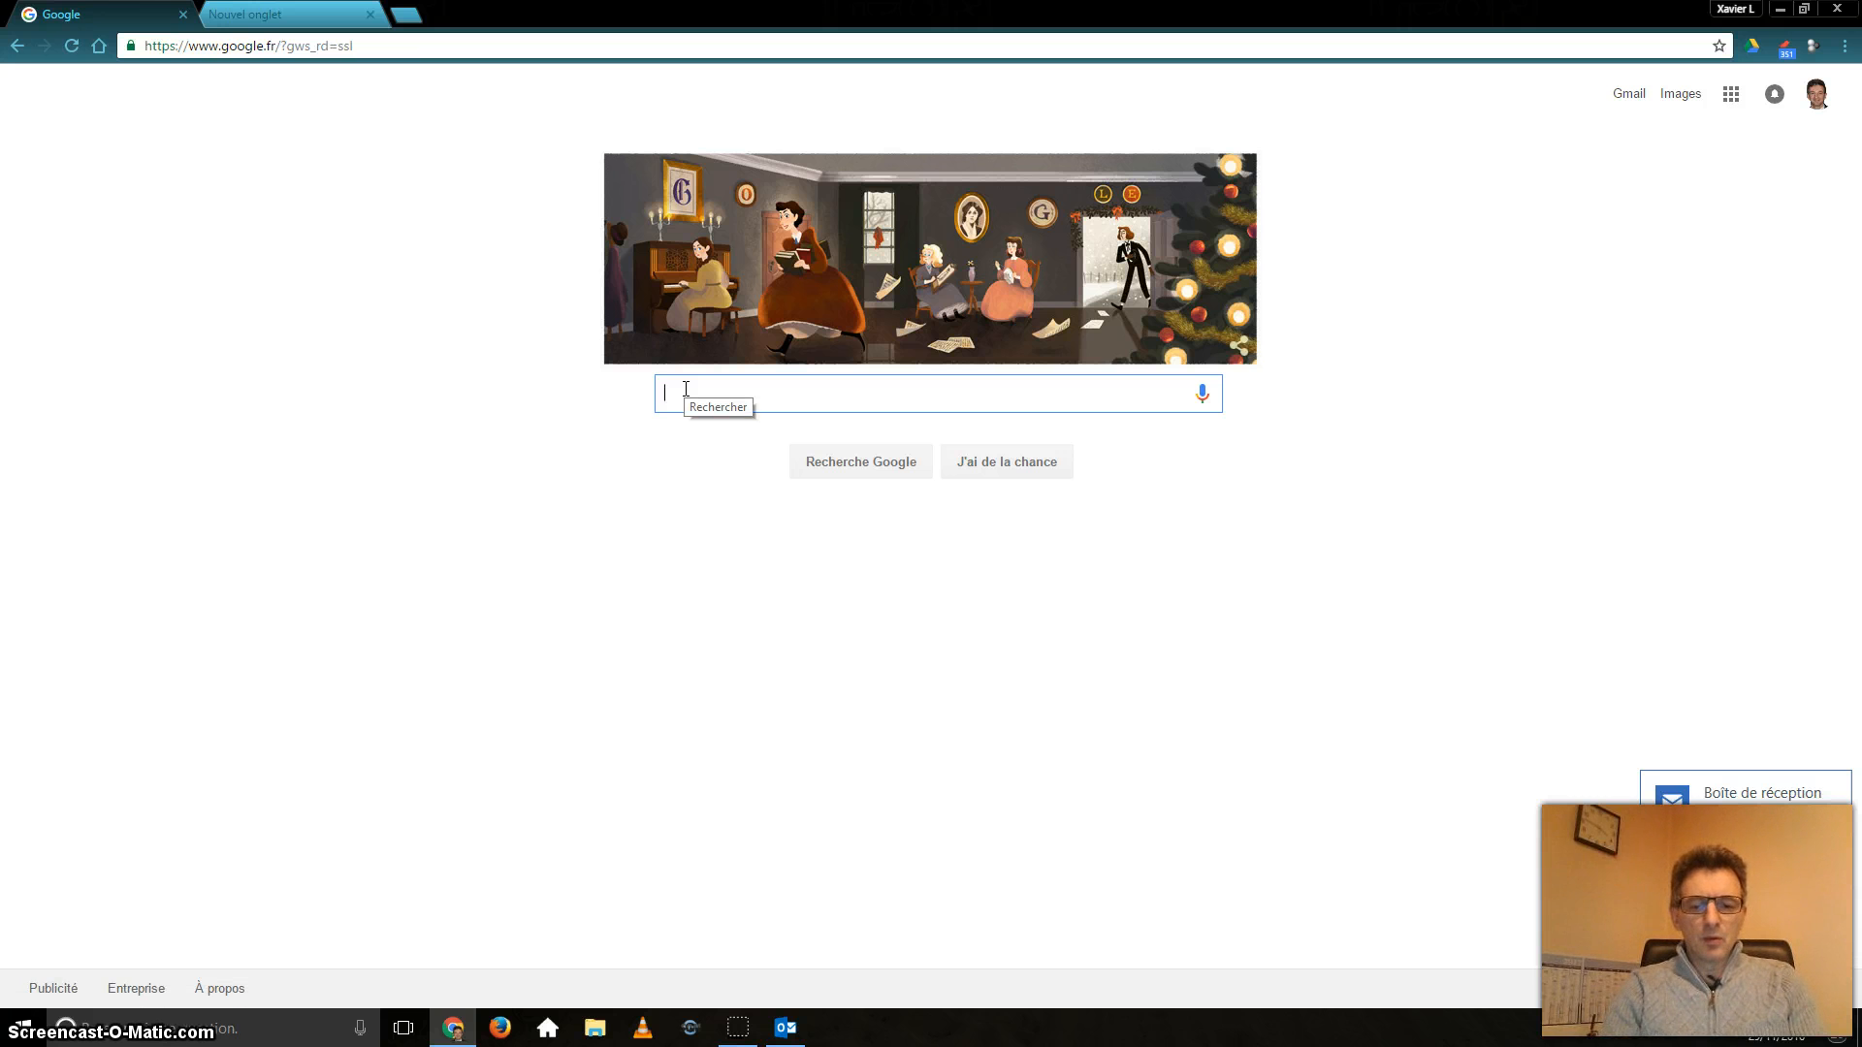
type("liste")
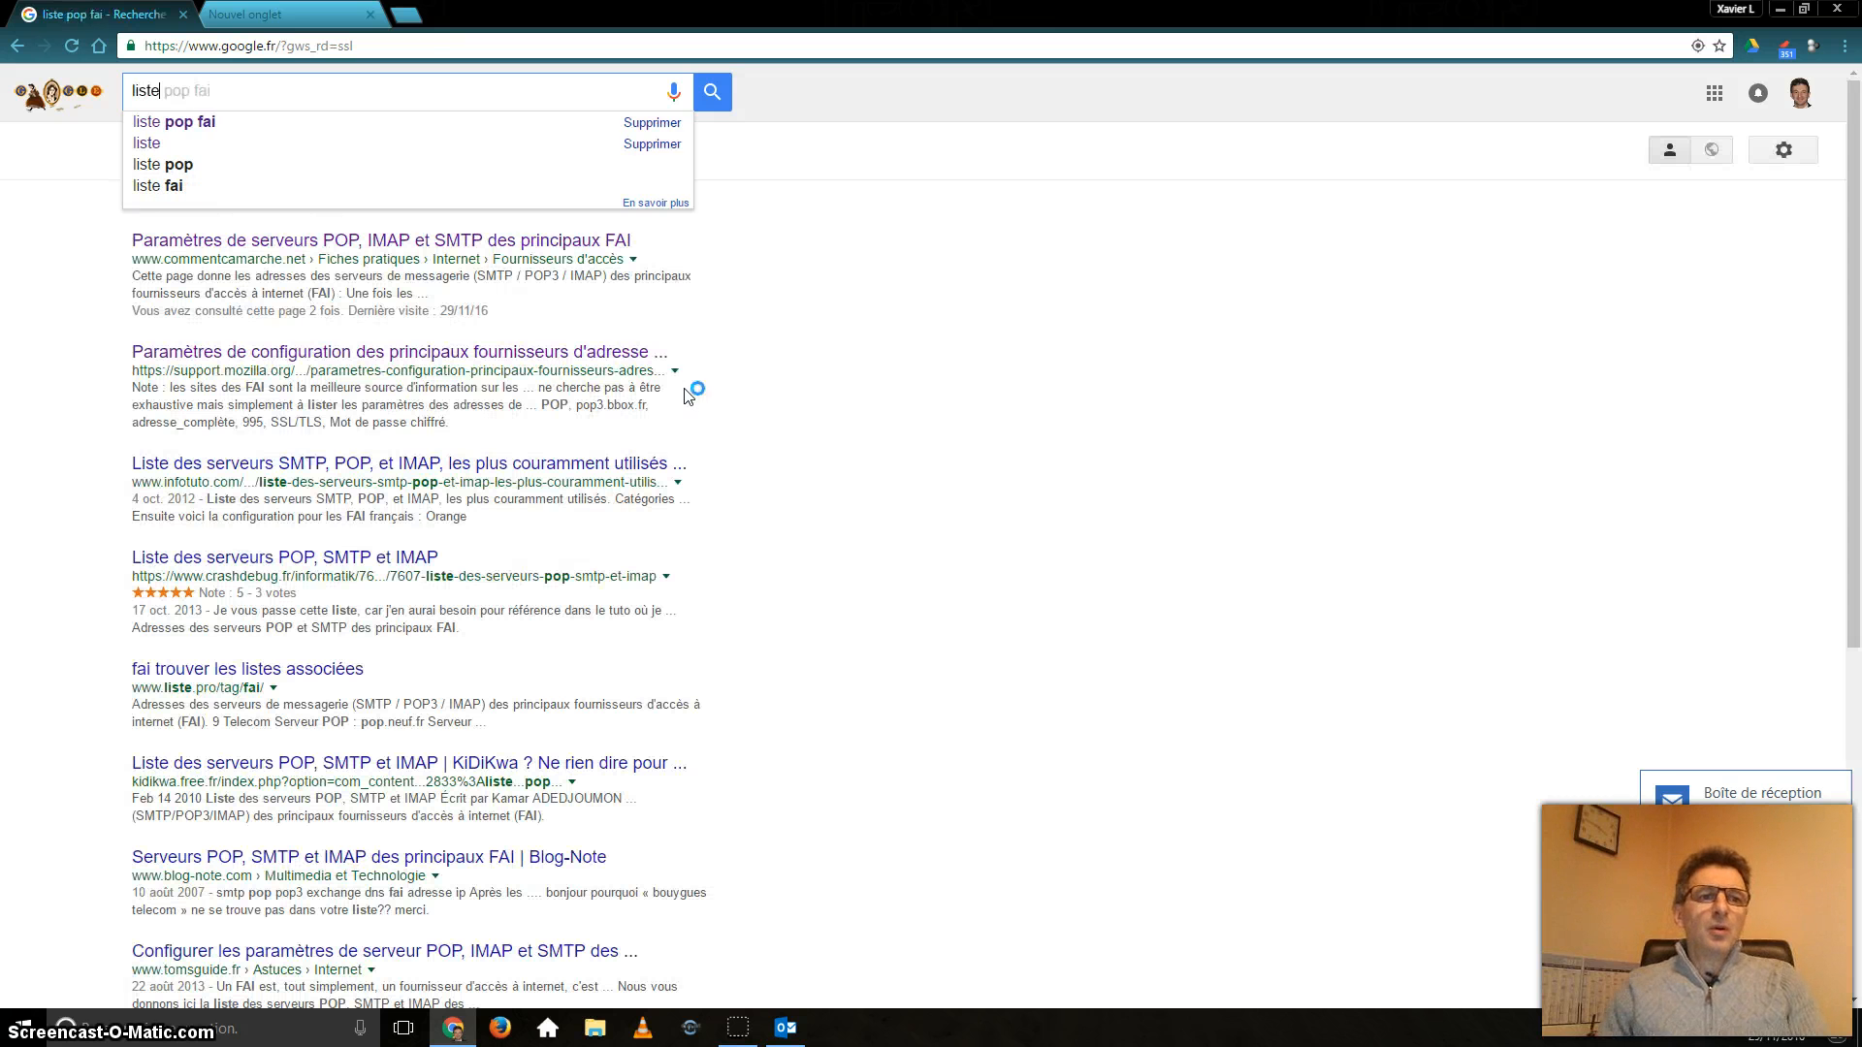
left_click(219, 126)
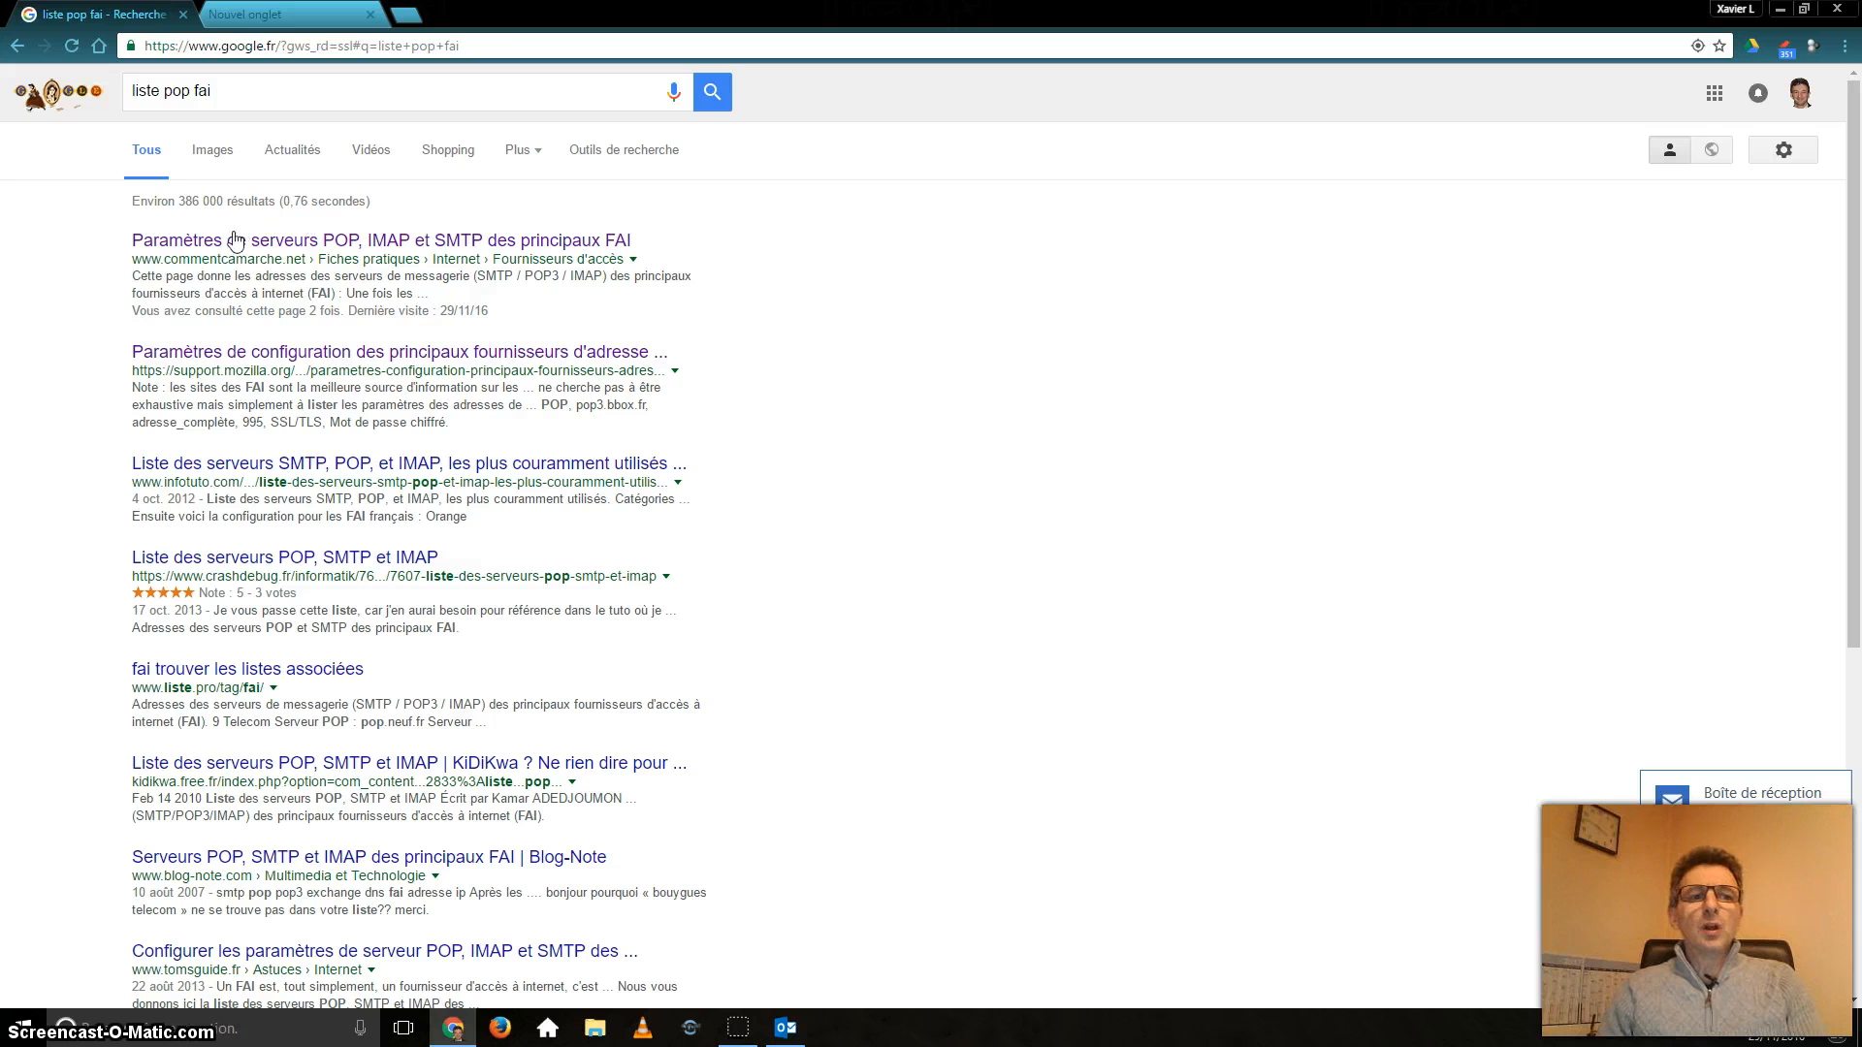
left_click(263, 244)
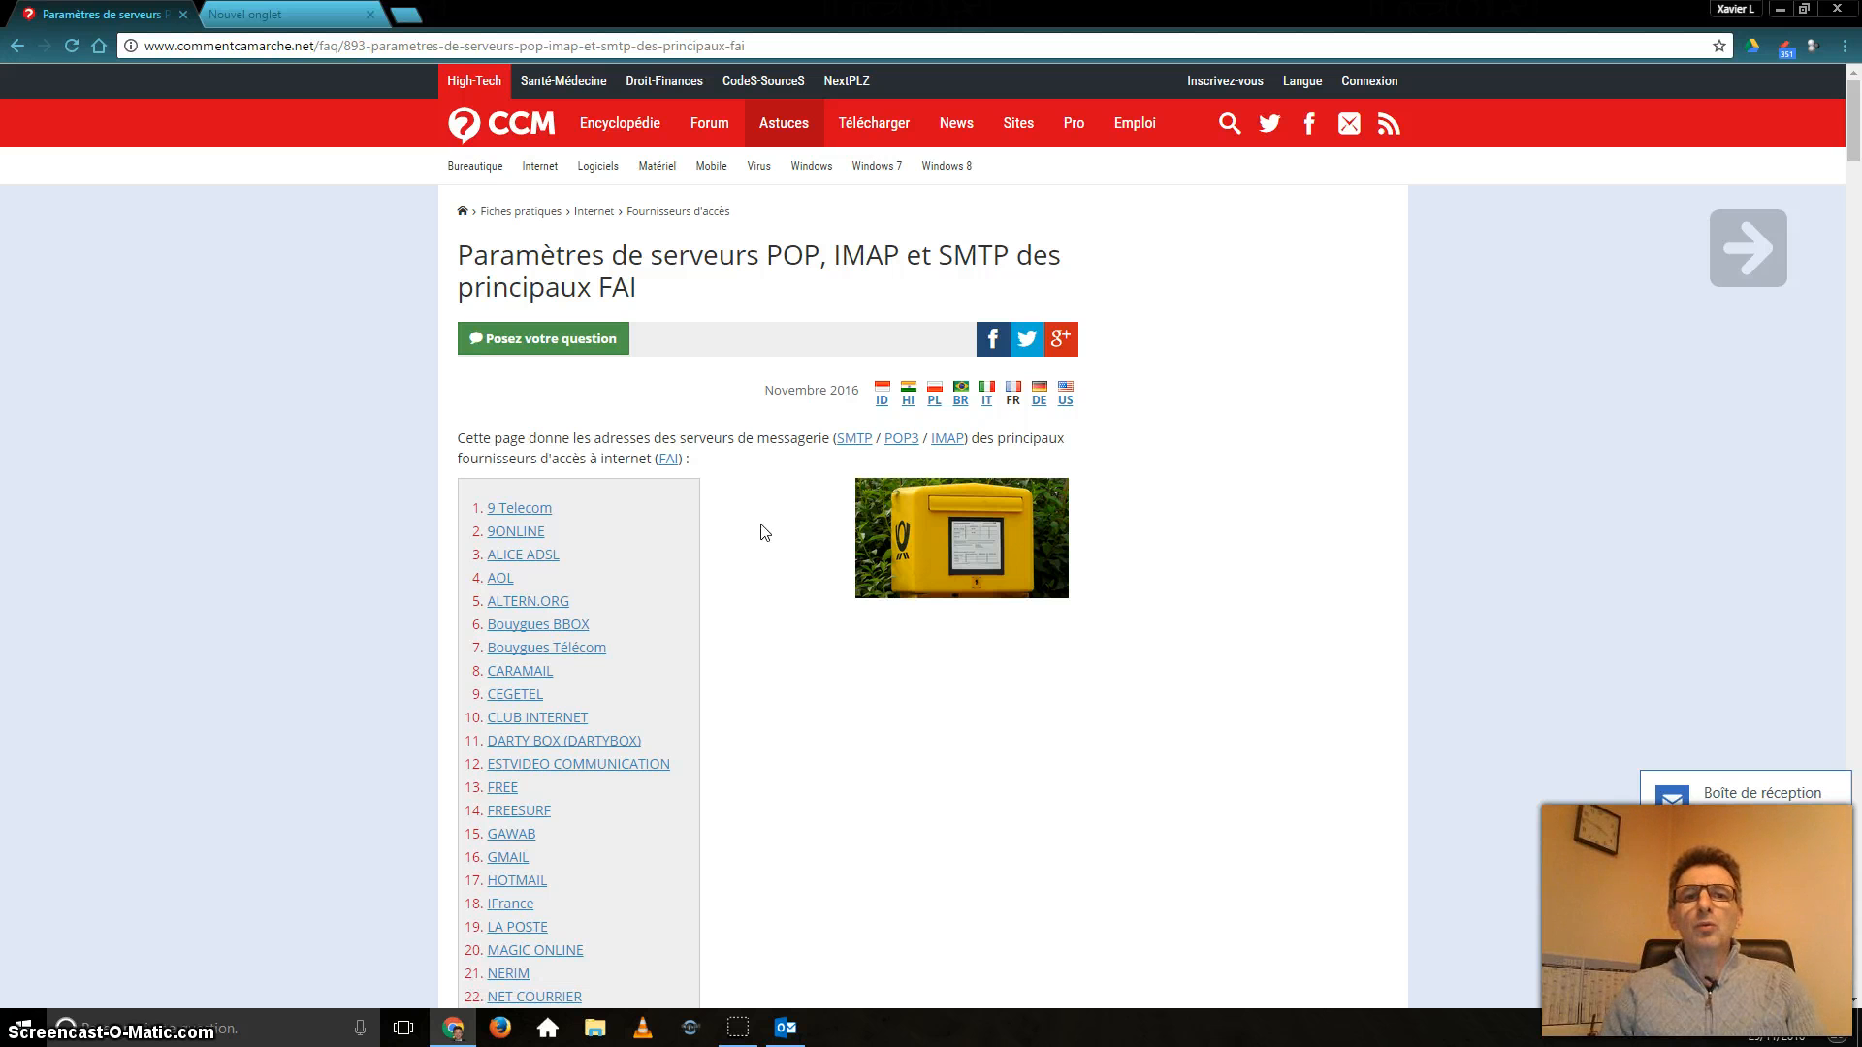
Scroll the provider list and jump to the ORANGE server entries.
scroll(748, 549, "down", 1)
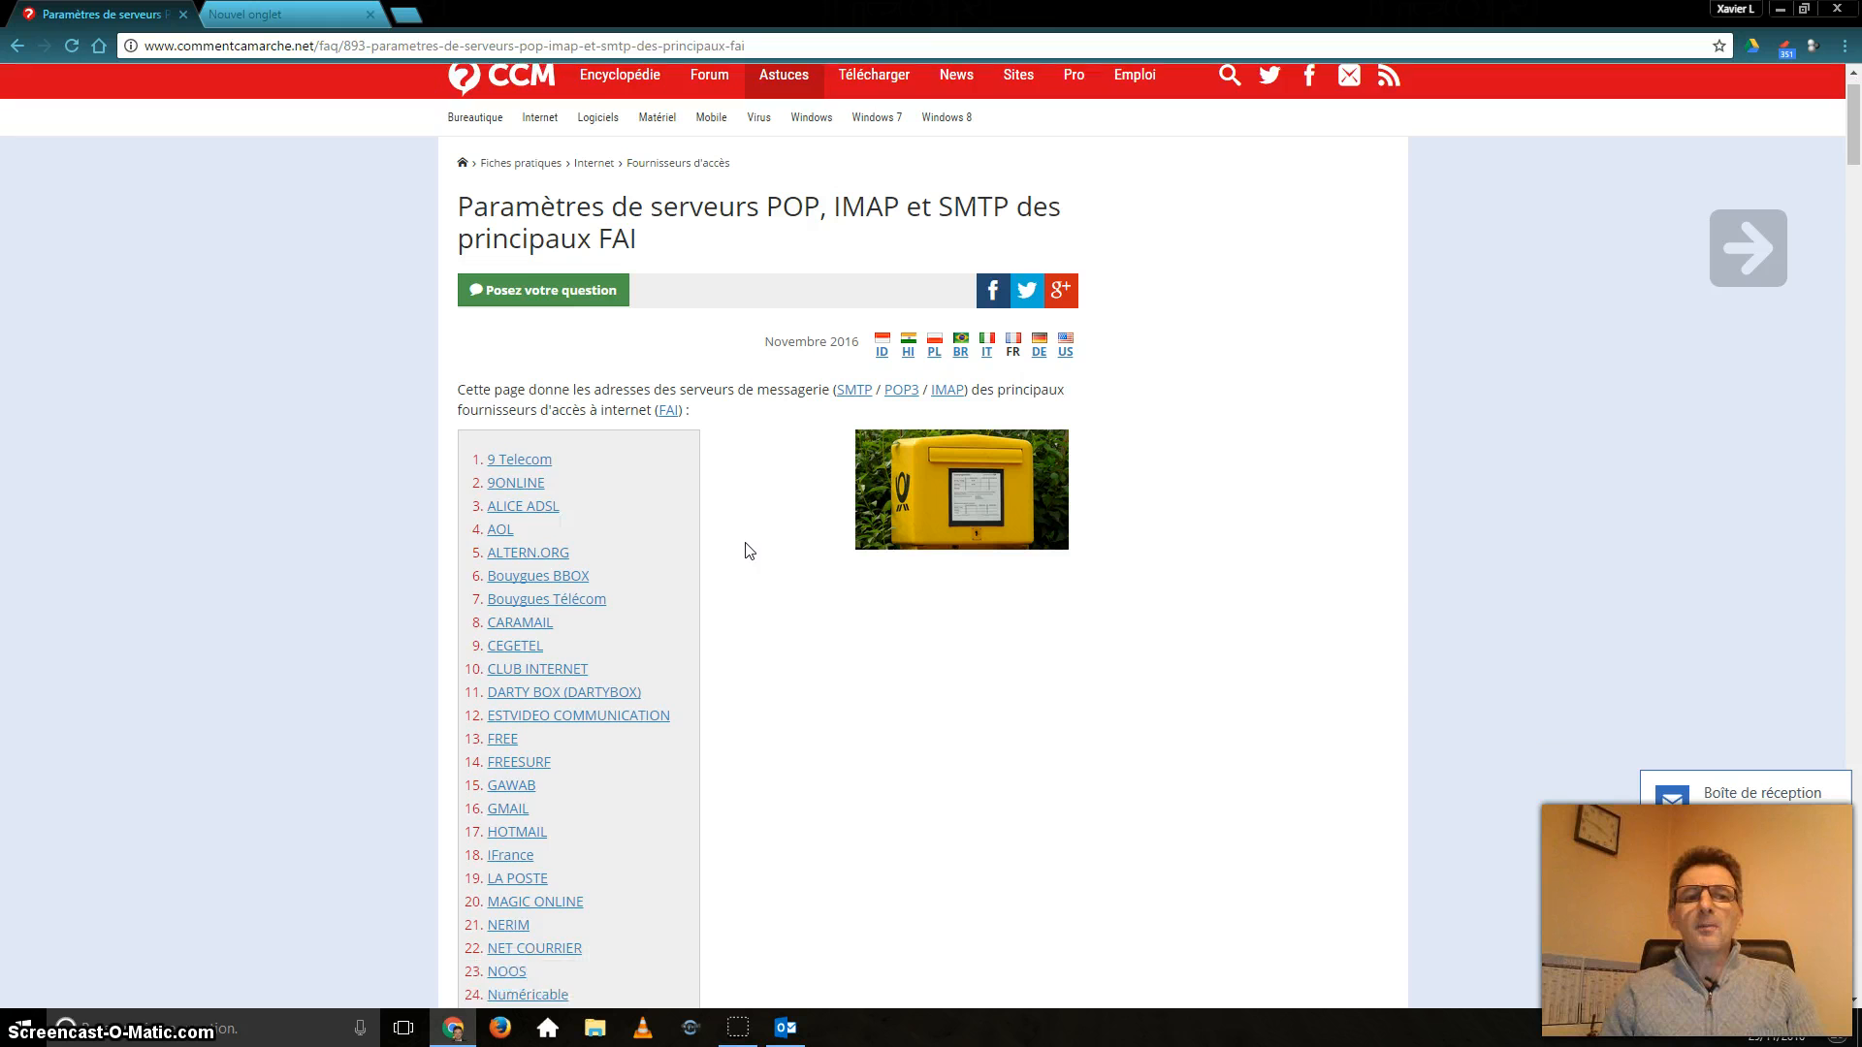
scroll(502, 456, "down", 2)
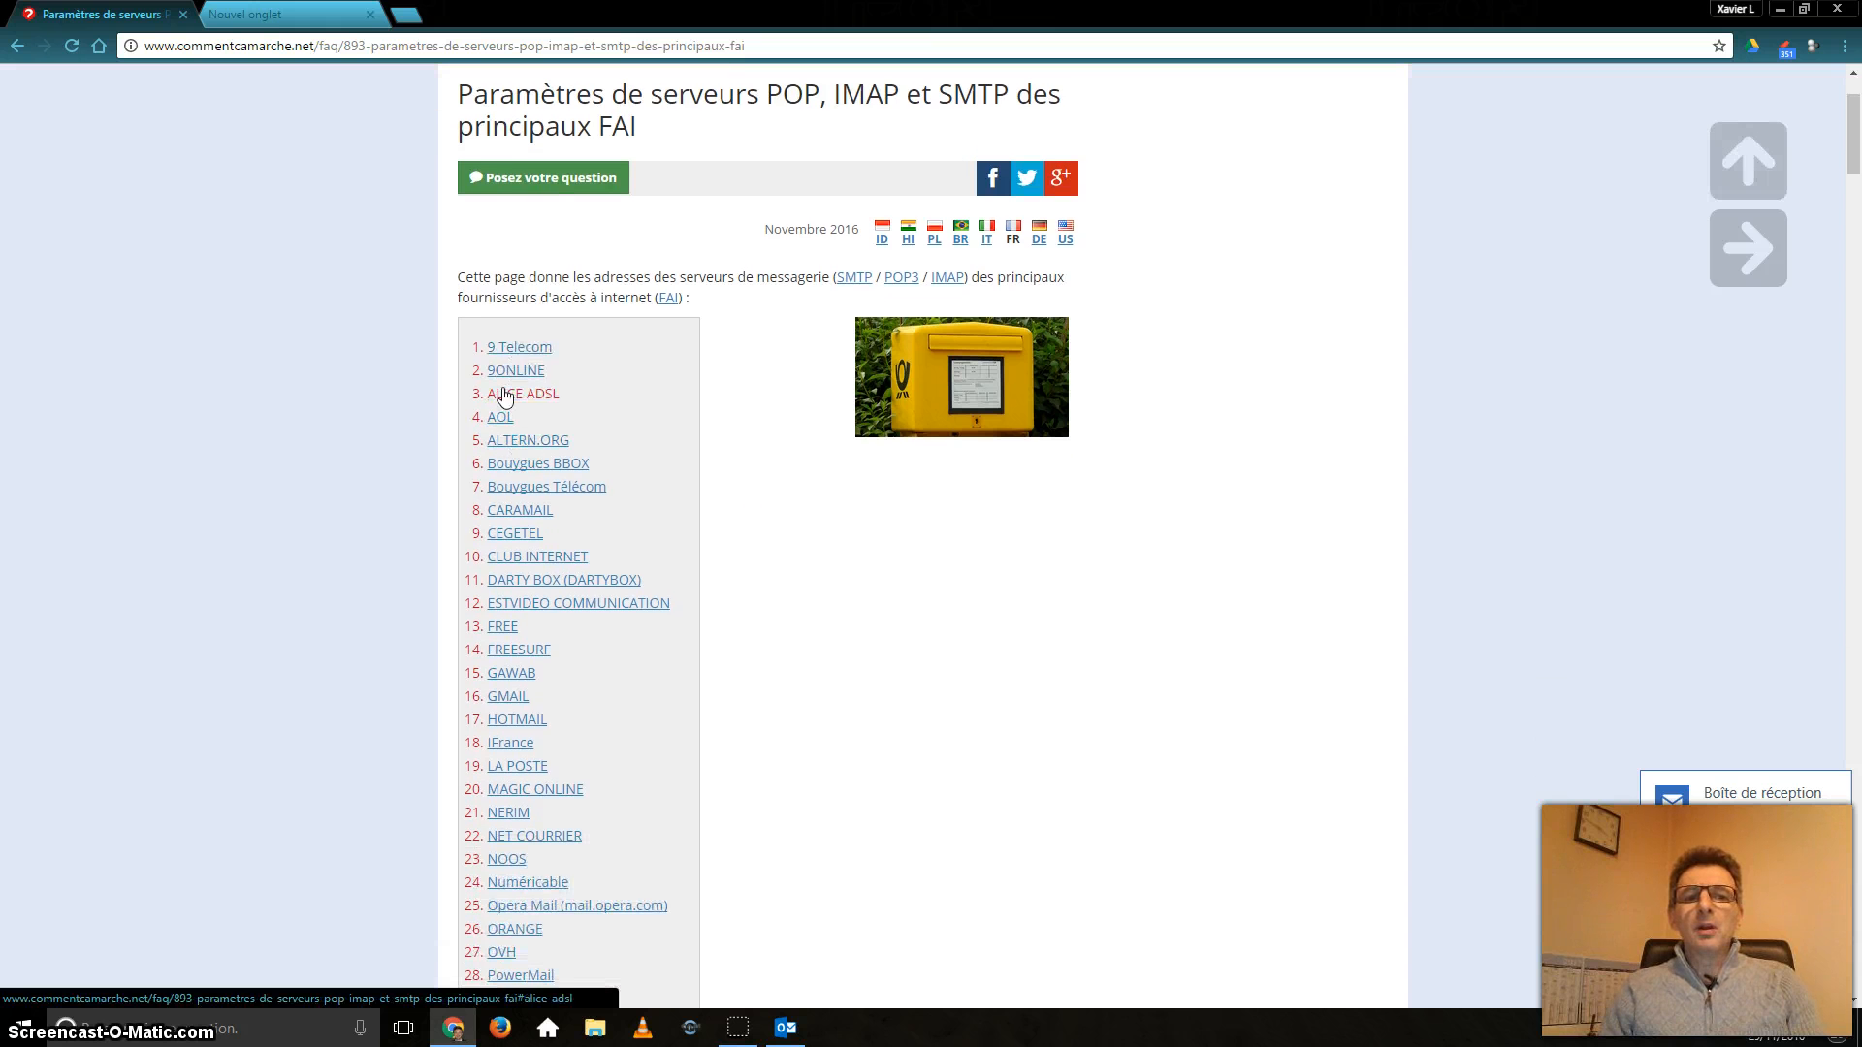
scroll(502, 383, "down", 2)
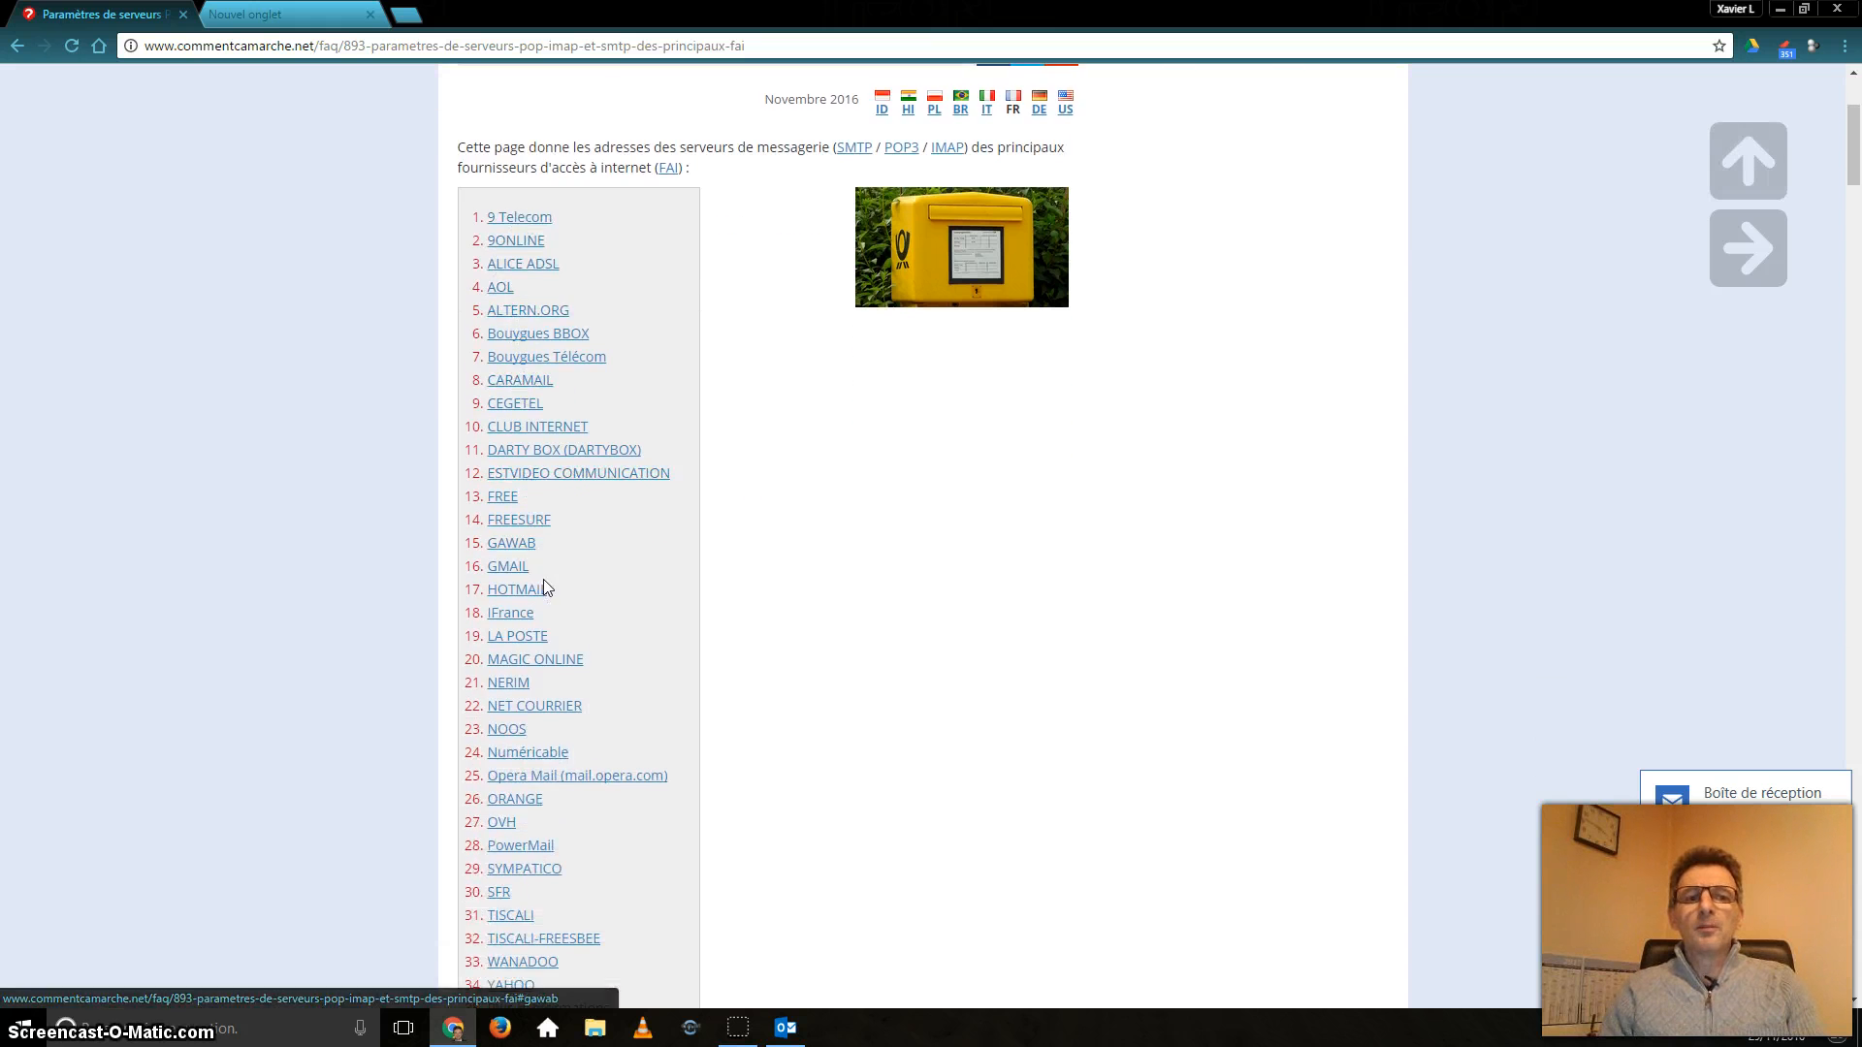
scroll(545, 599, "down", 2)
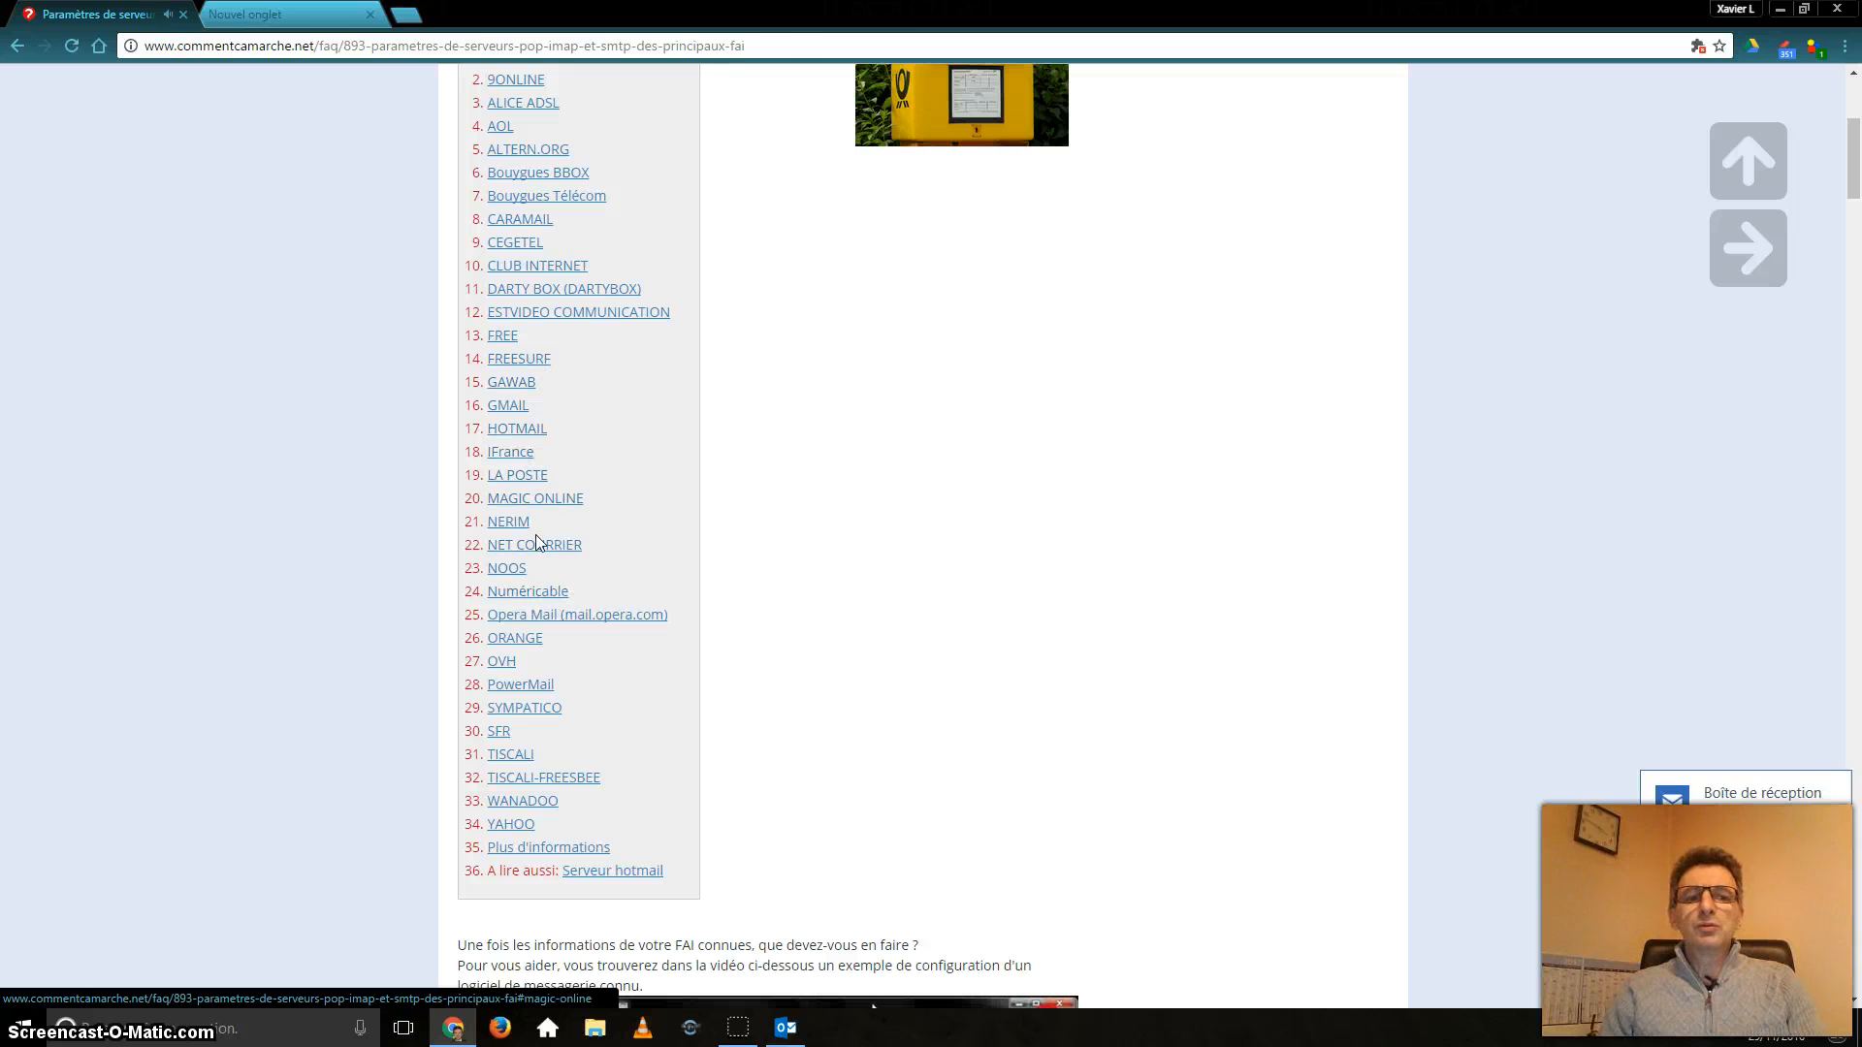
left_click(541, 643)
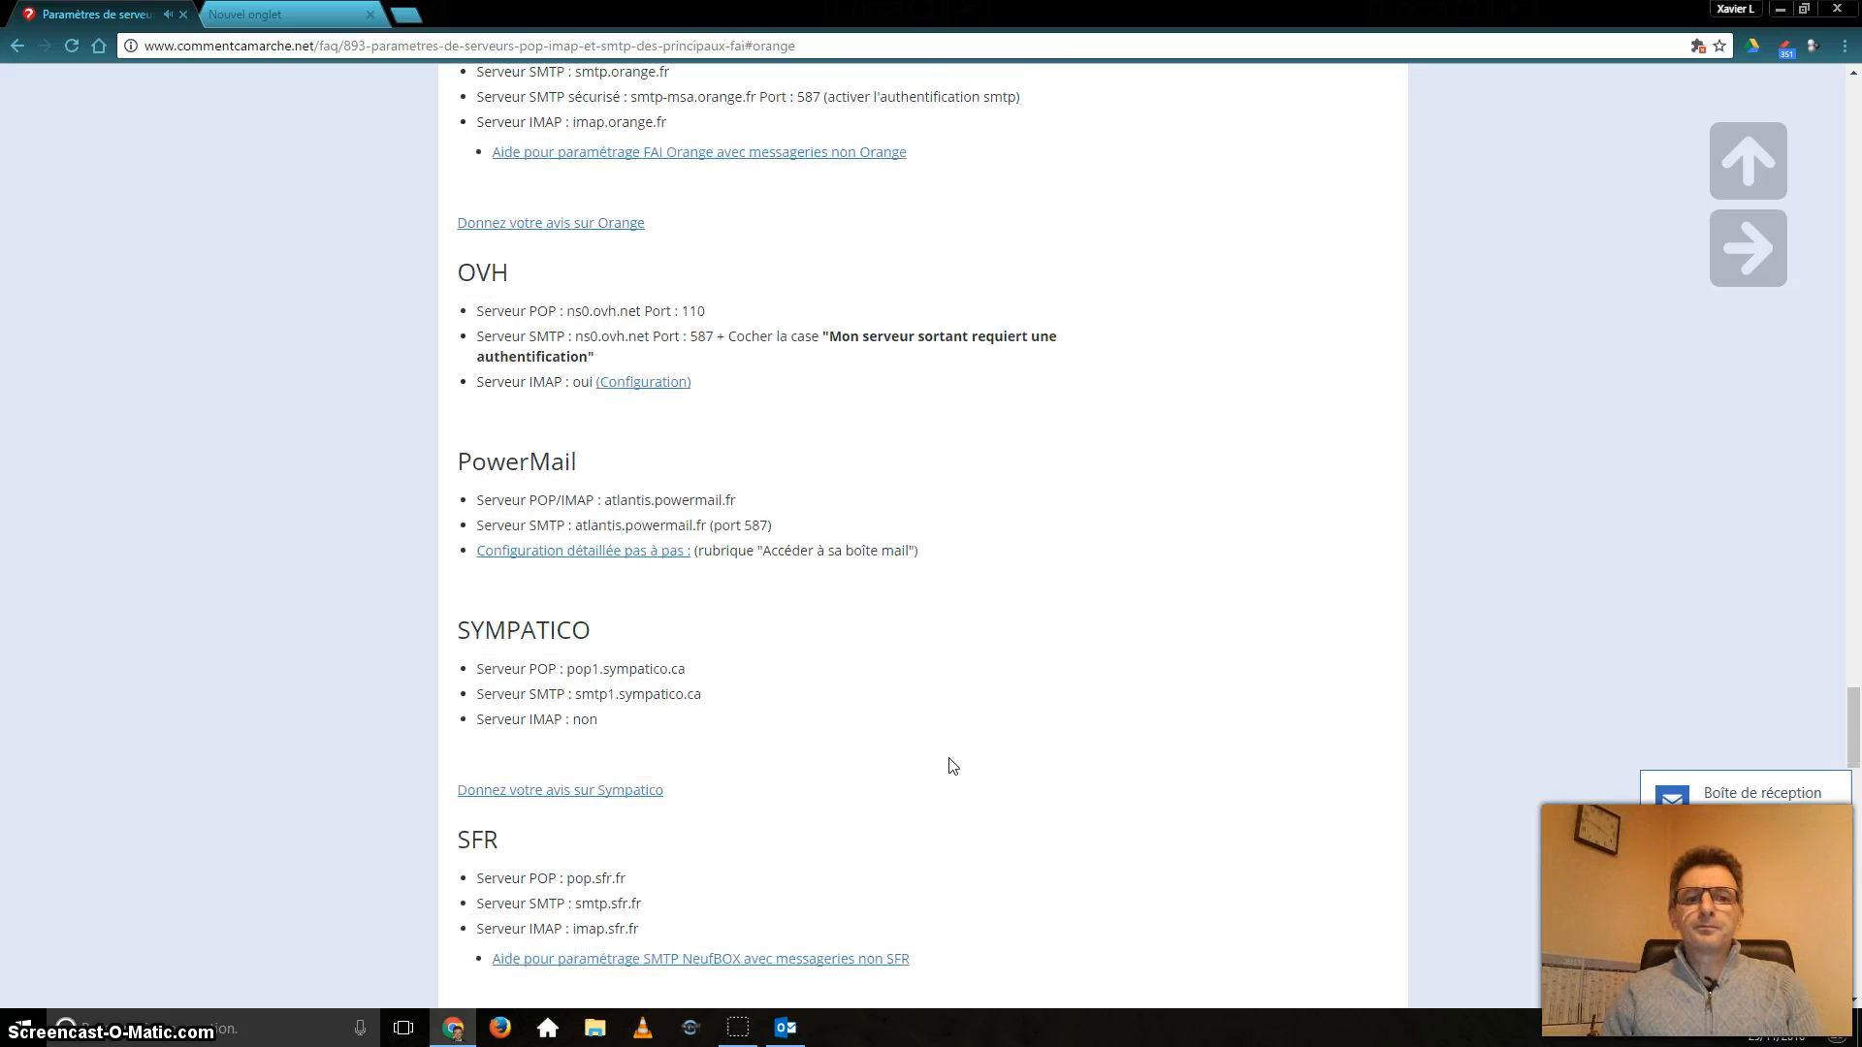
Pause the embedded example video and return to the ORANGE server settings.
scroll(969, 717, "up", 3)
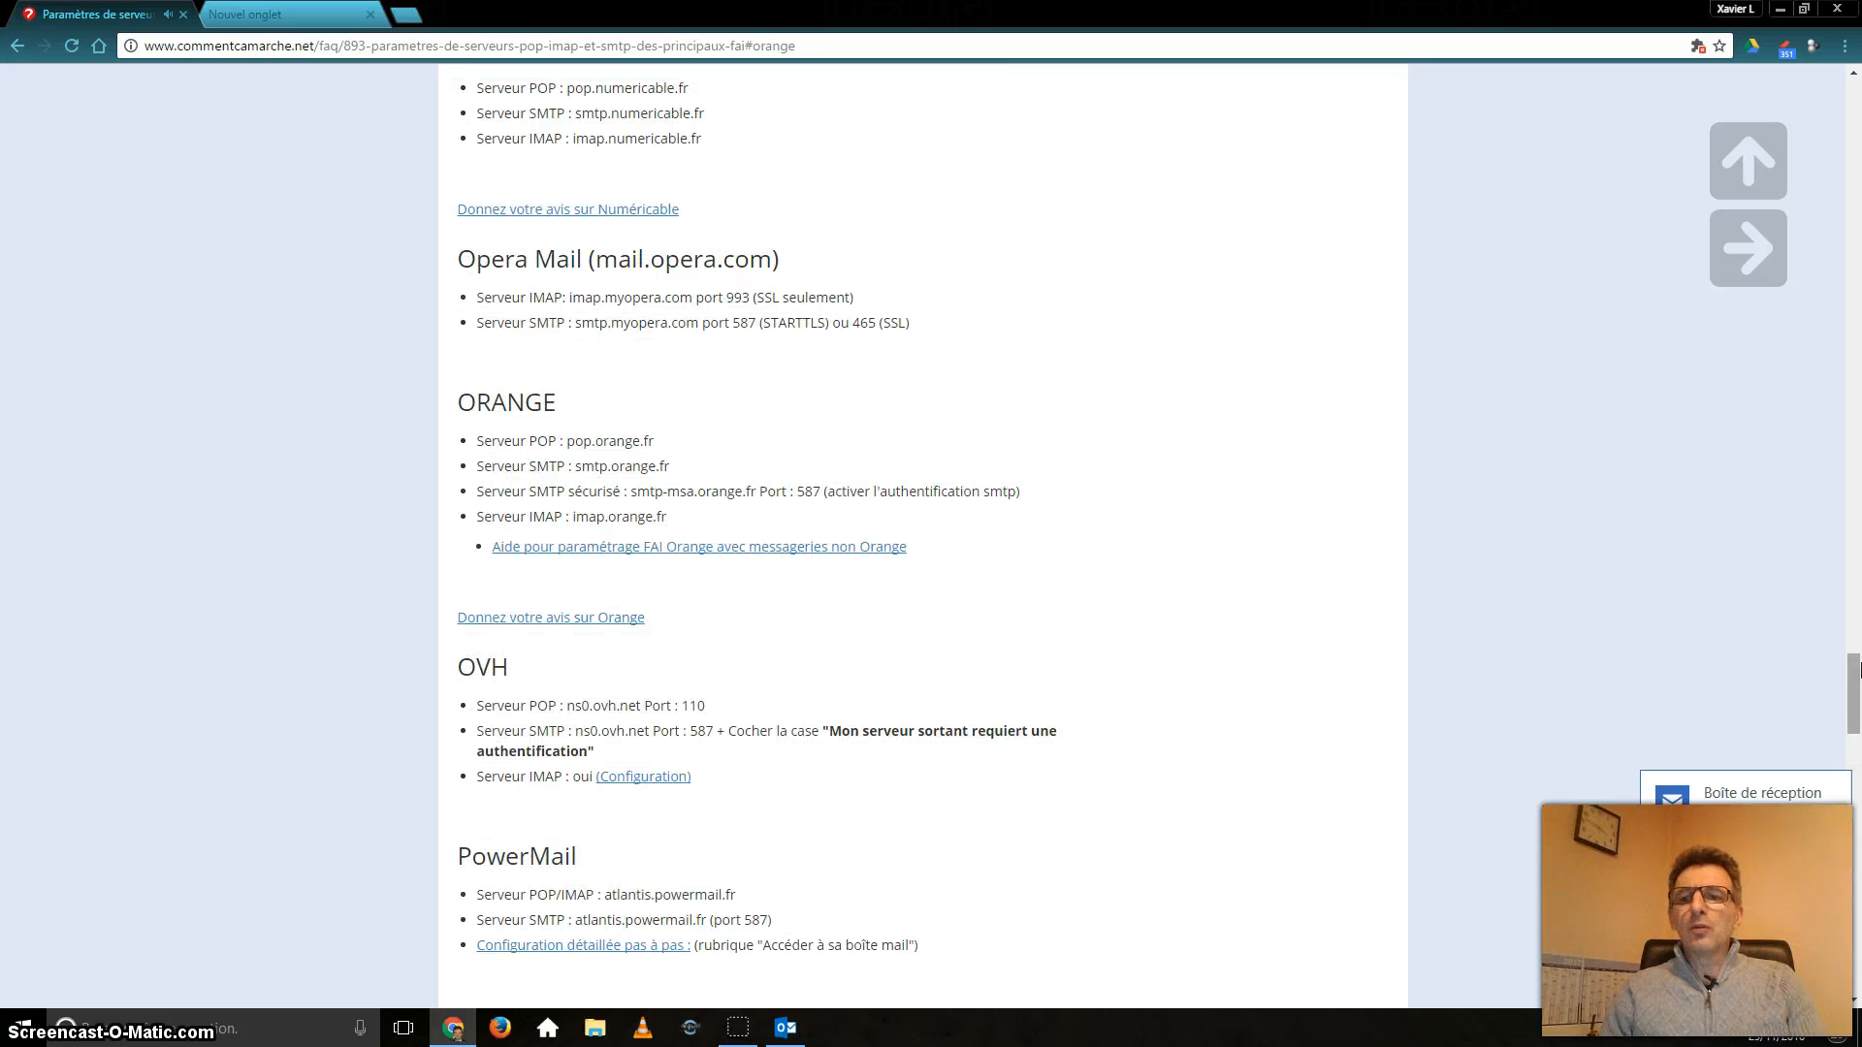
left_click_drag(1853, 694, 1737, 183)
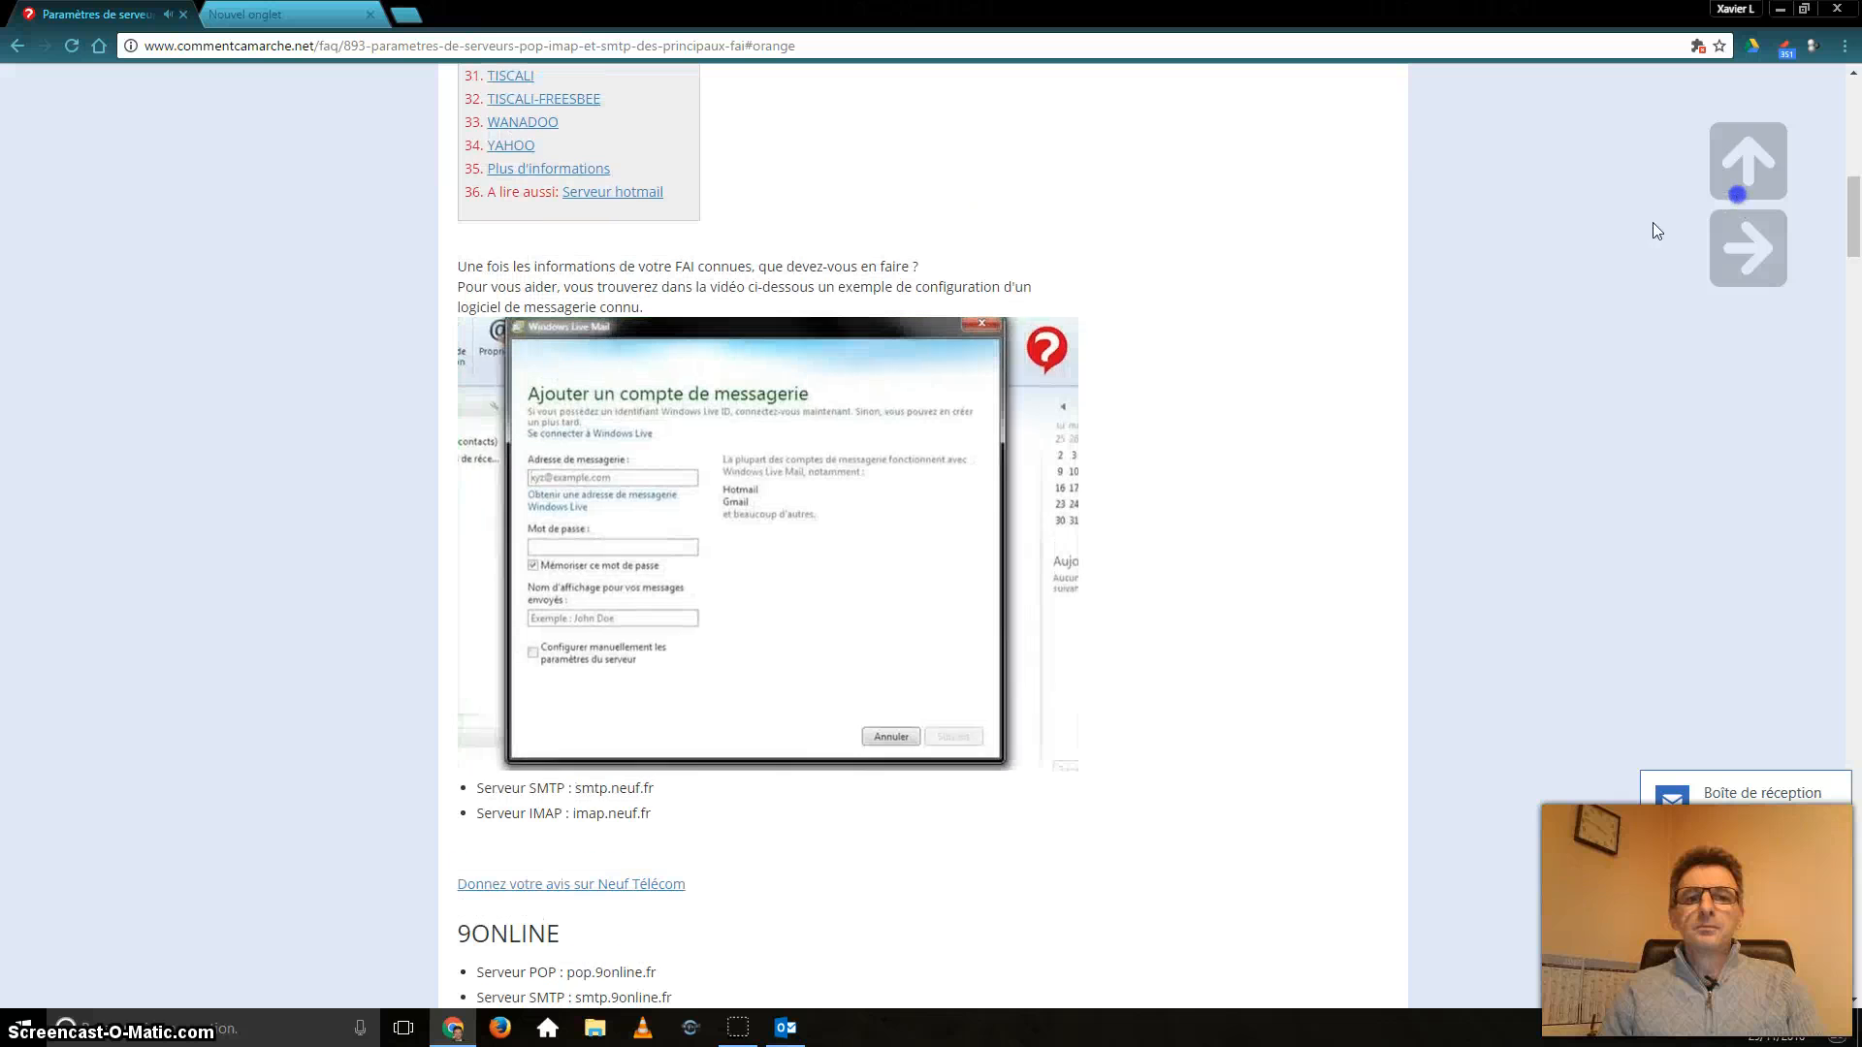
left_click(981, 328)
scroll(1159, 408, "up", 1)
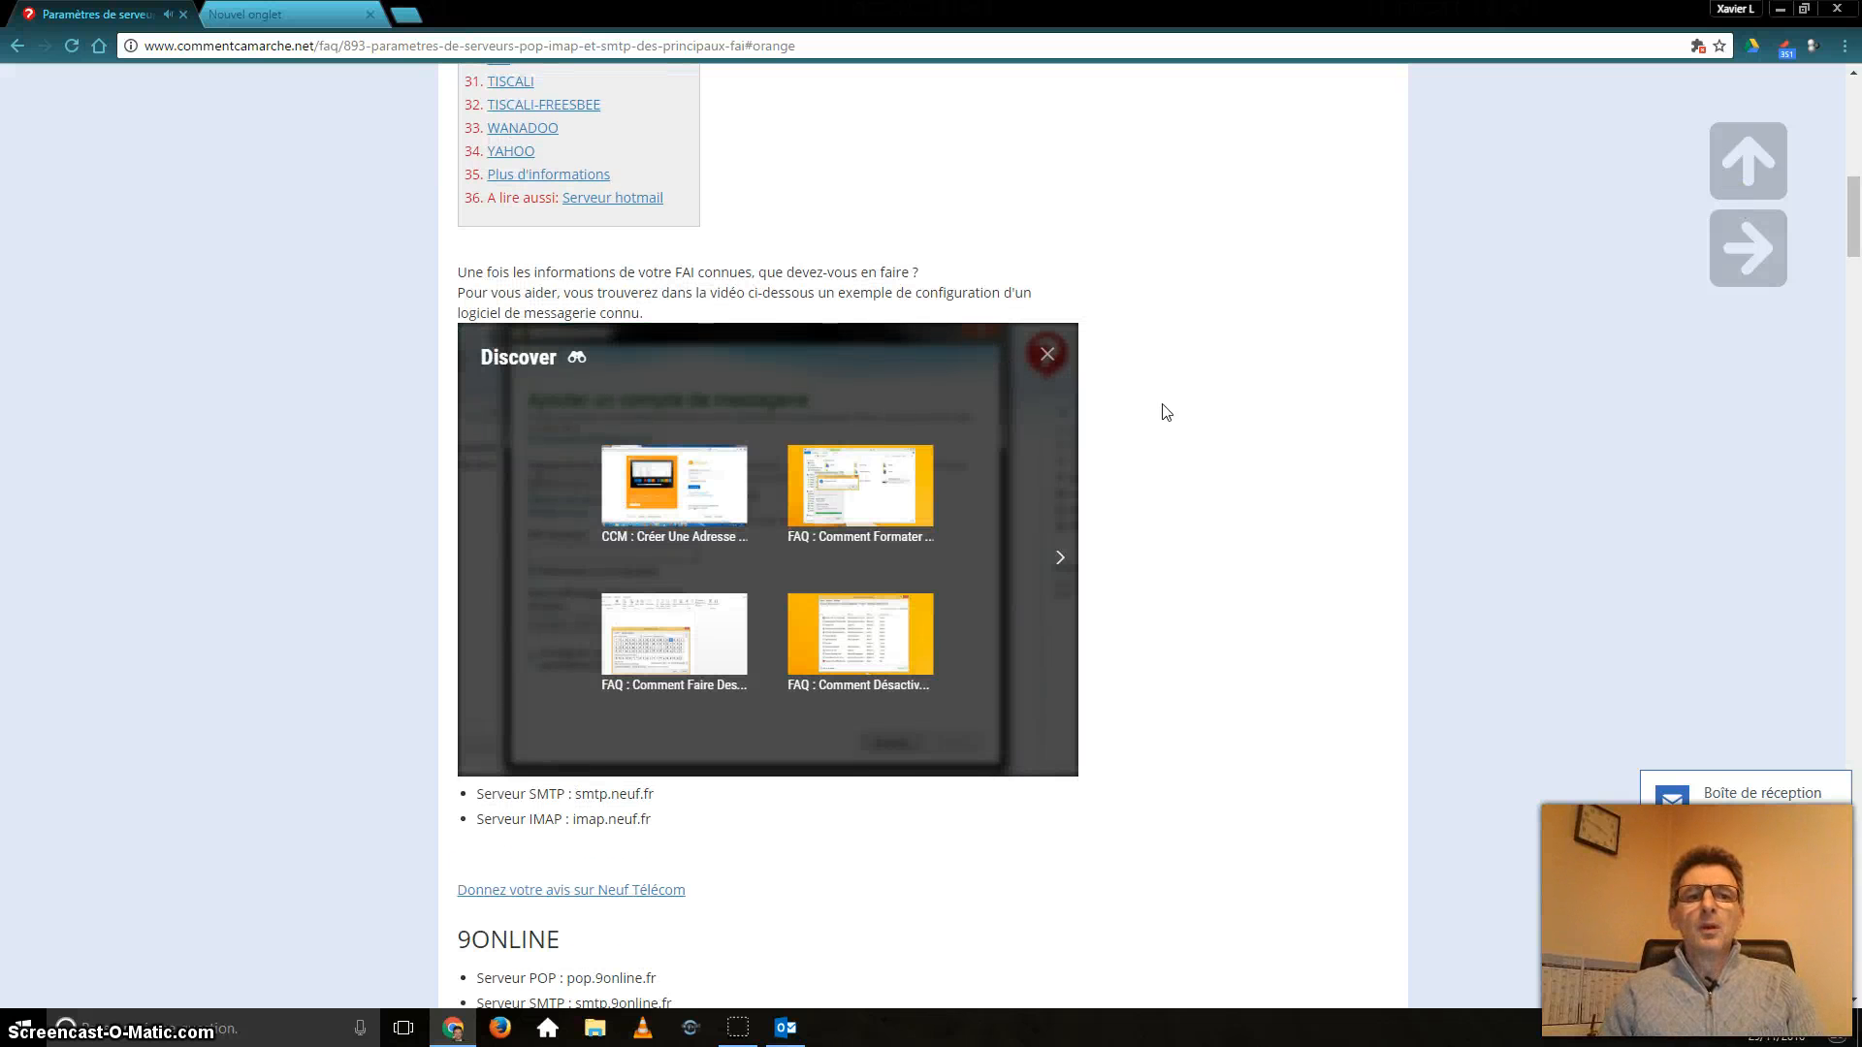
scroll(1150, 491, "down", 3)
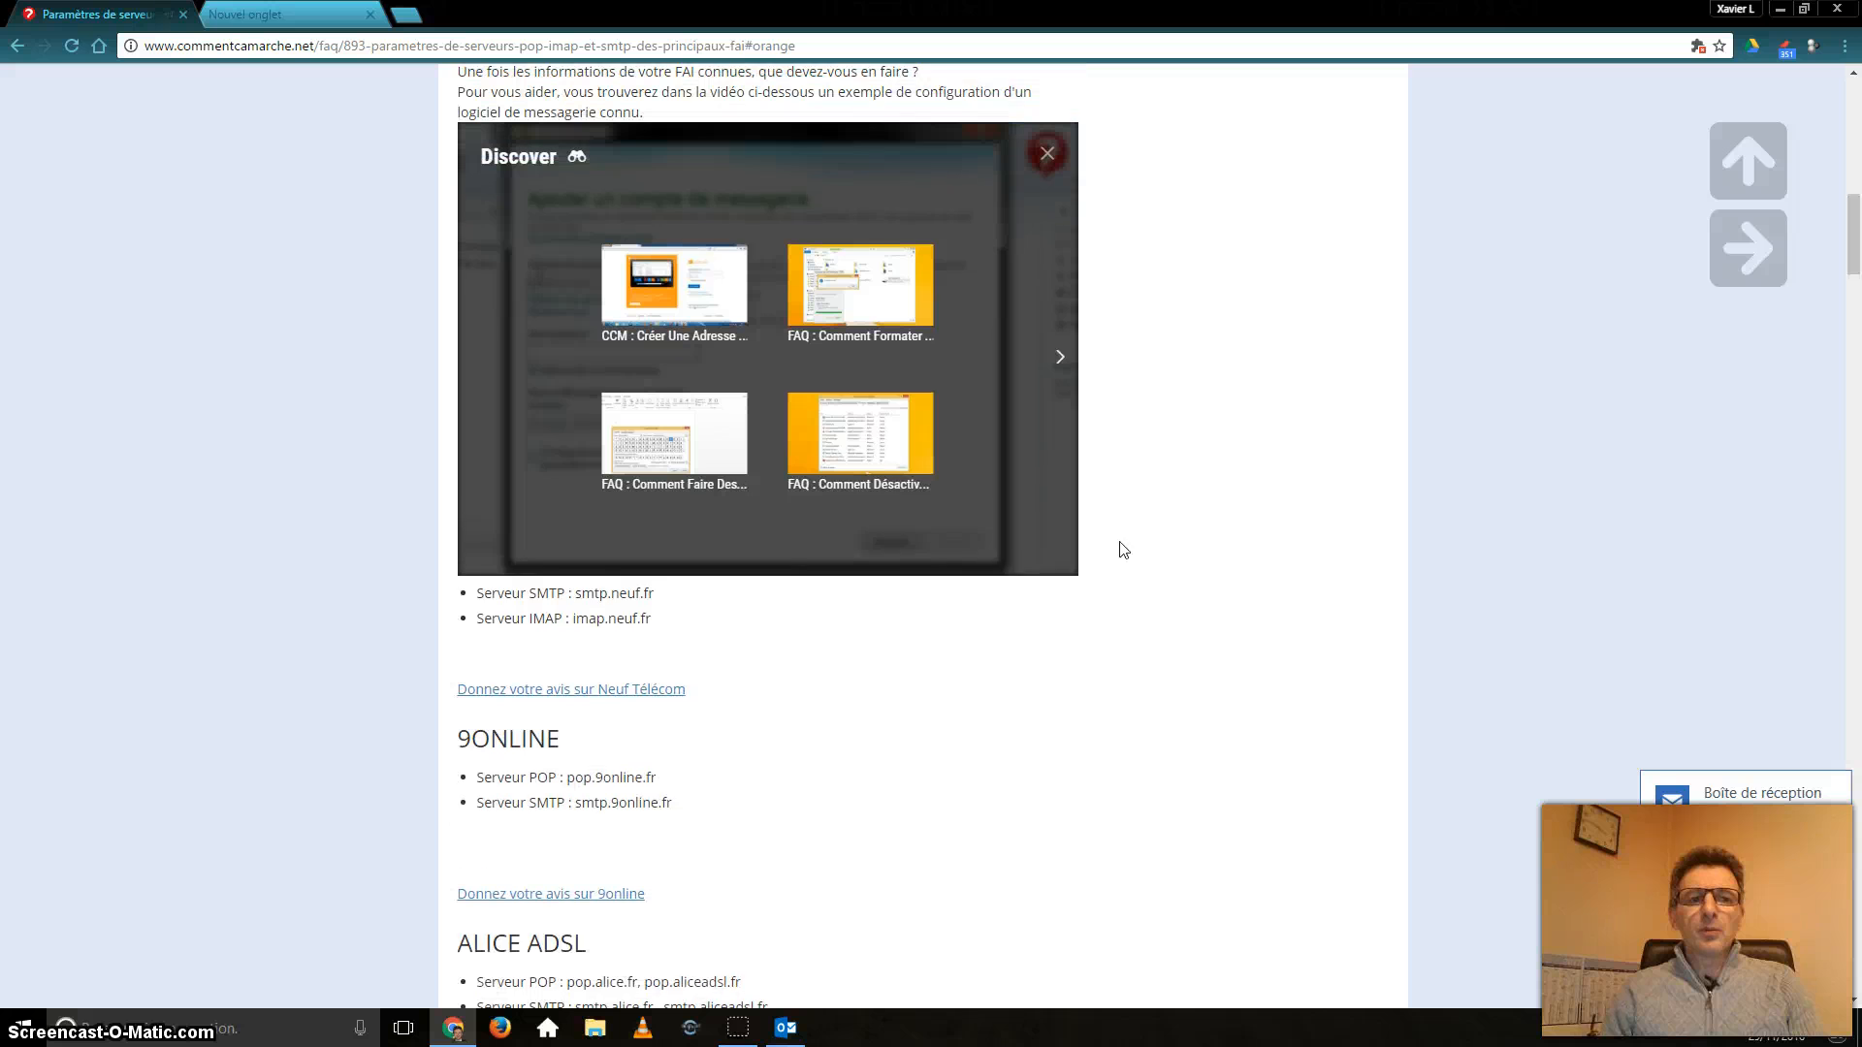
scroll(1113, 544, "up", 5)
scroll(582, 339, "up", 2)
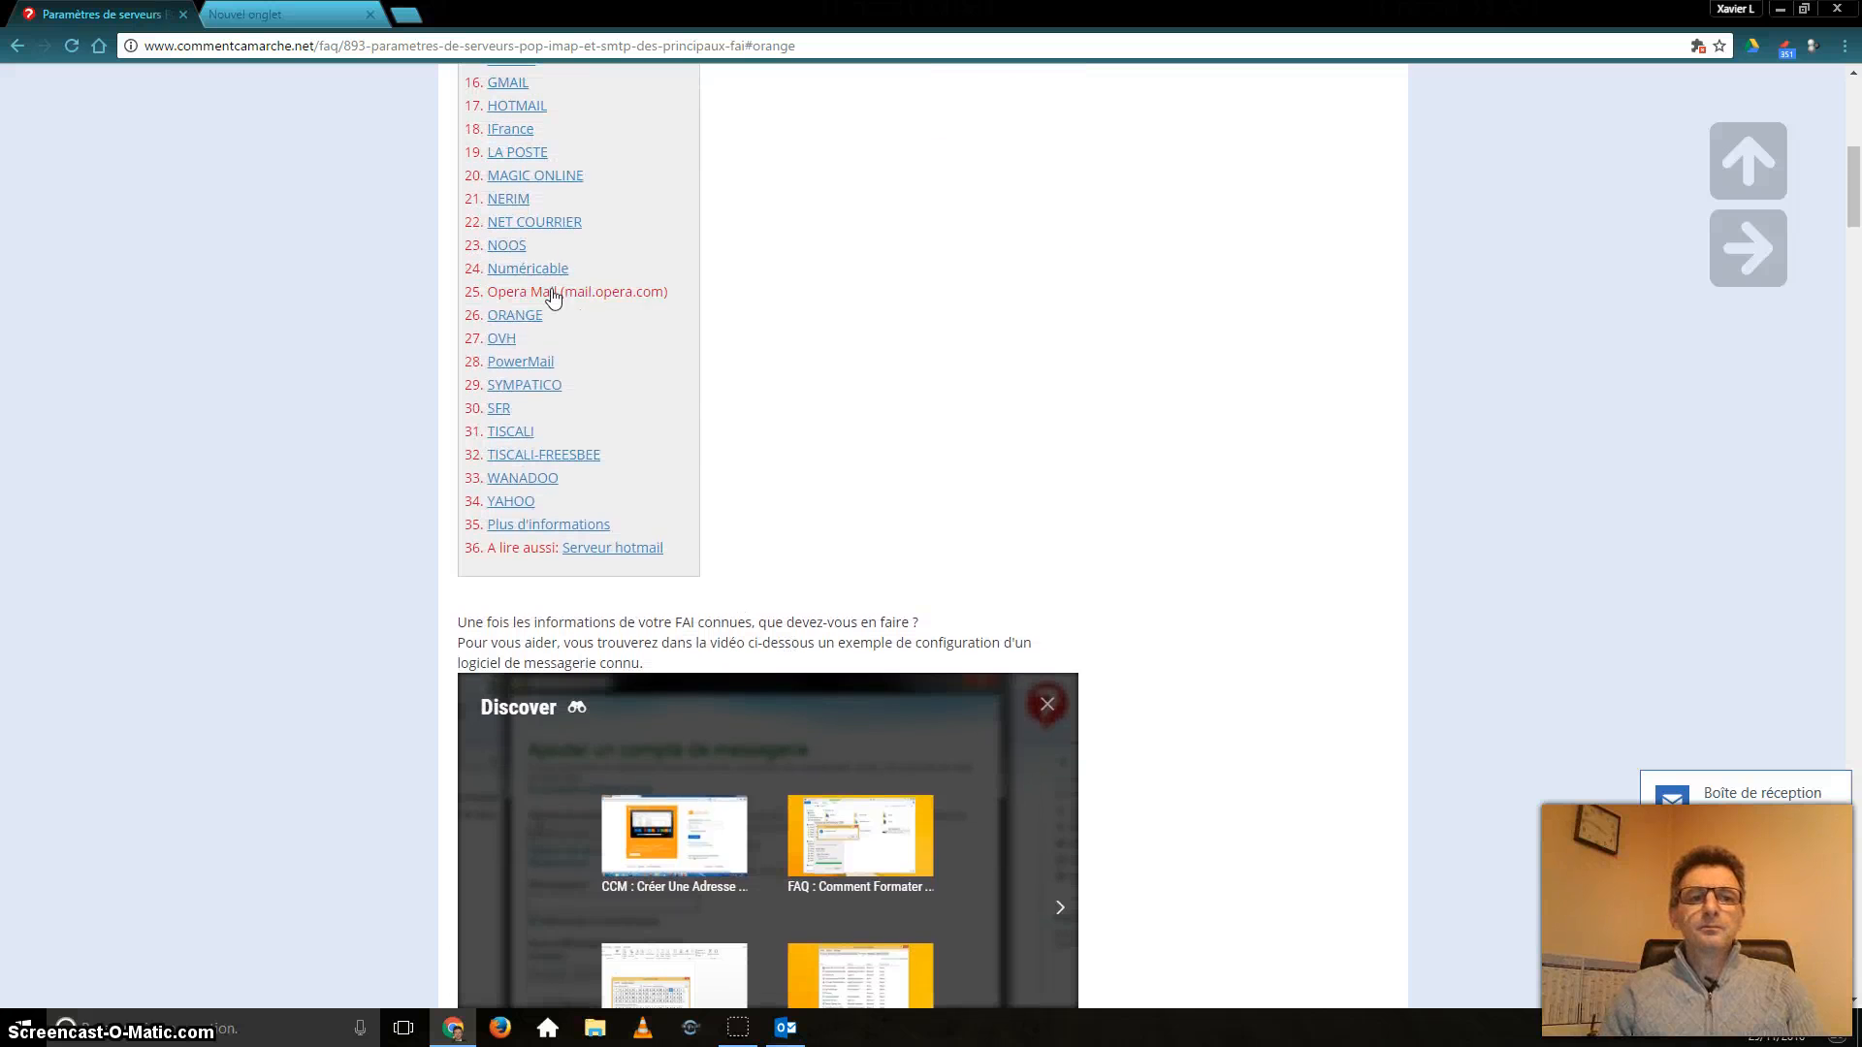
left_click(527, 347)
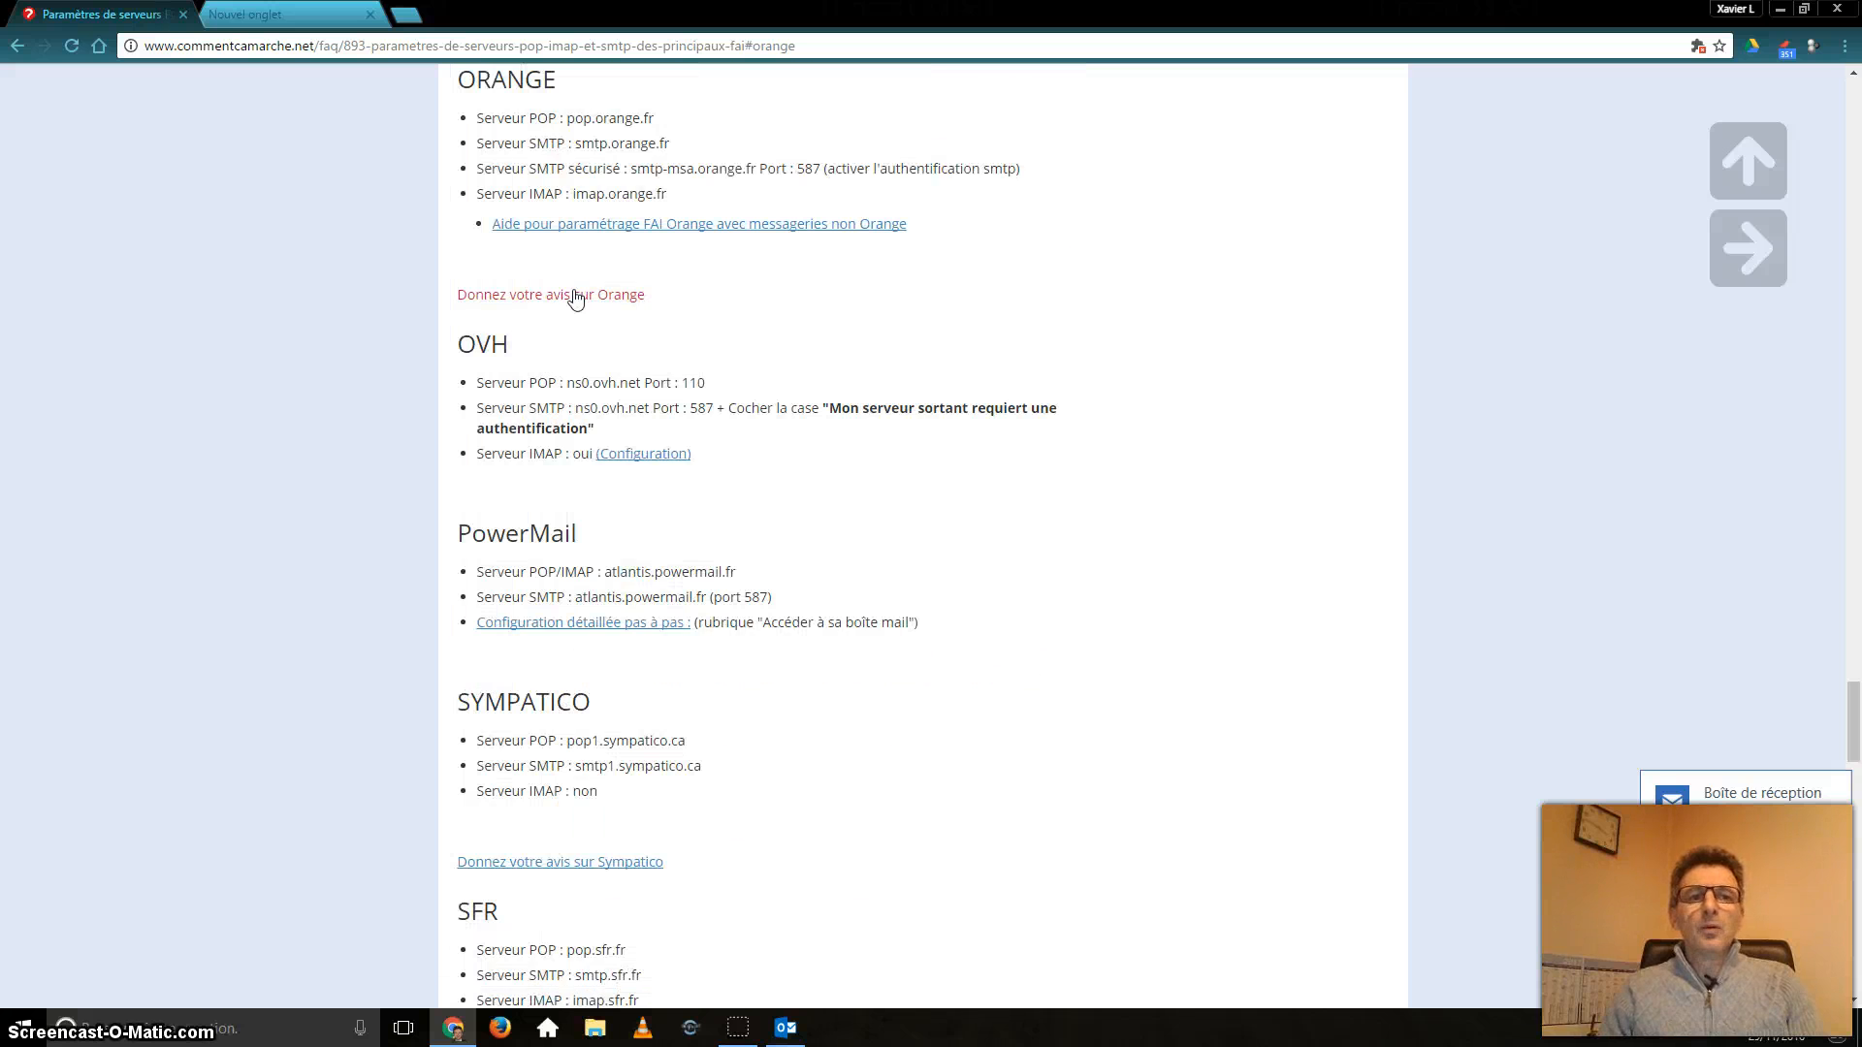
left_click(480, 120)
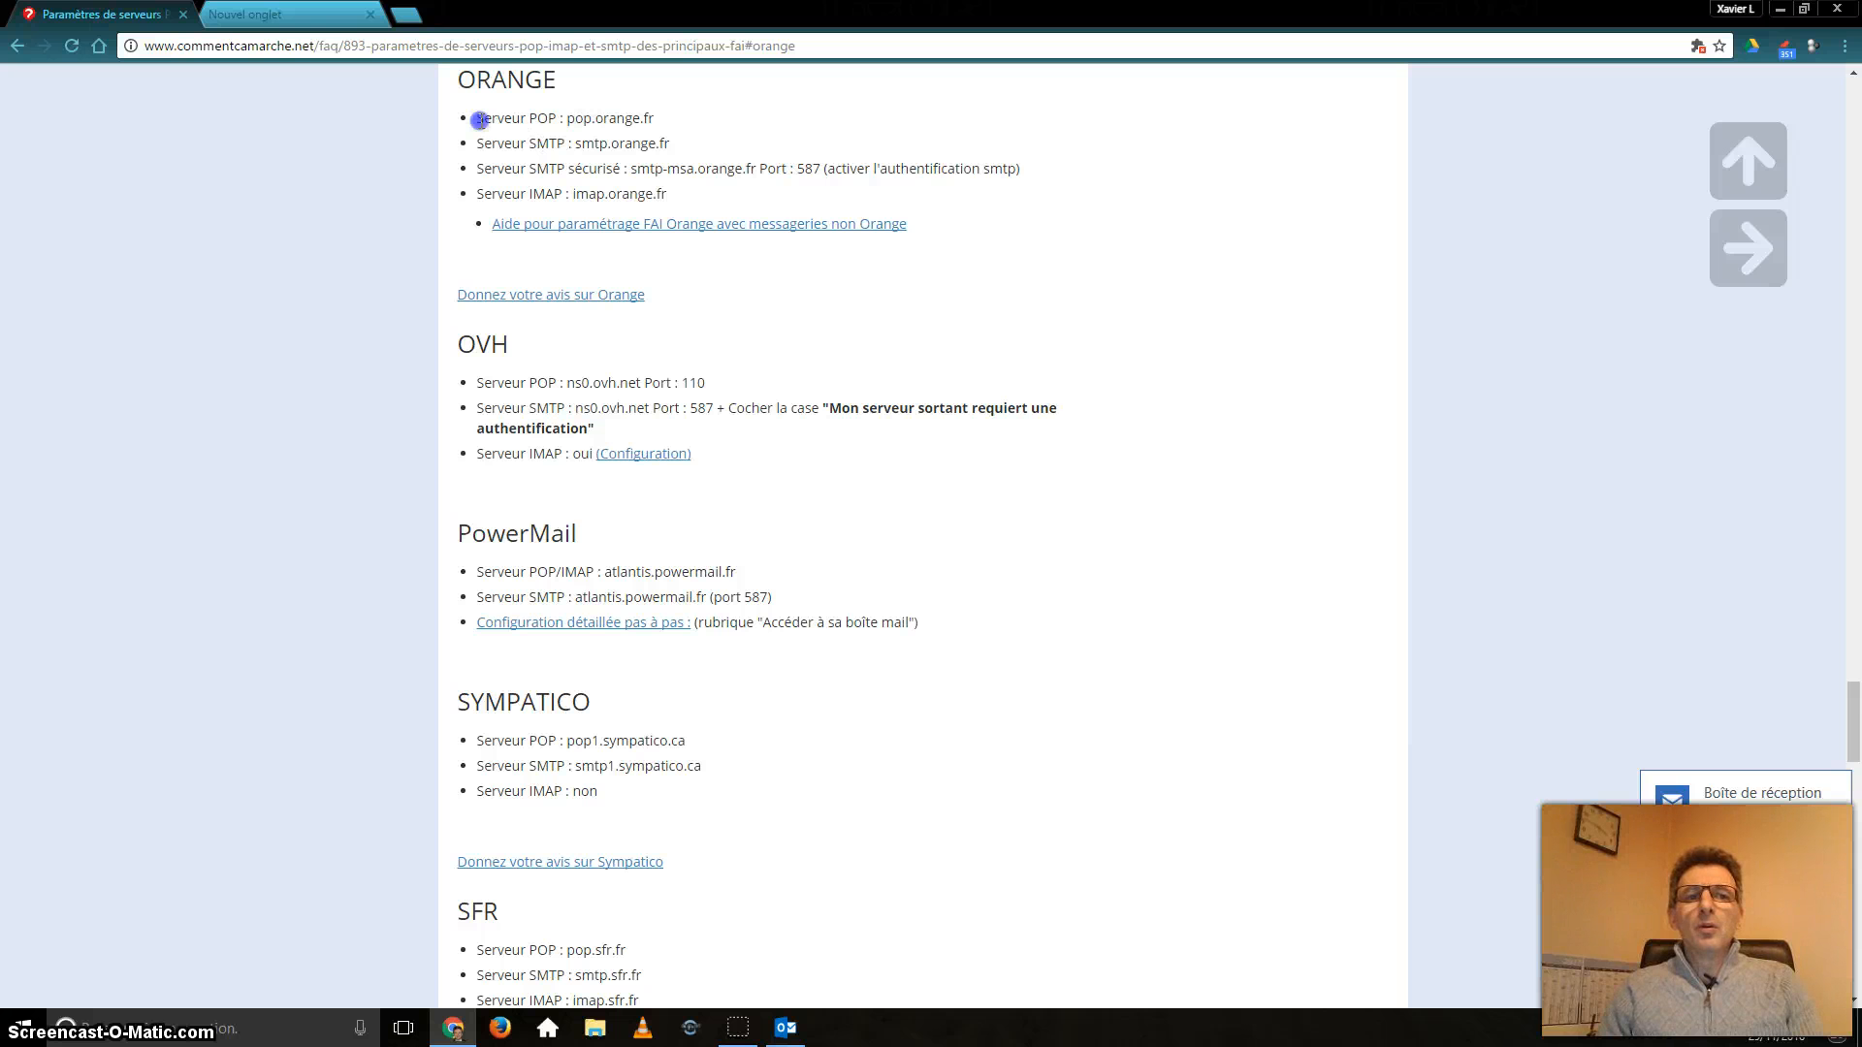
left_click_drag(480, 118, 564, 116)
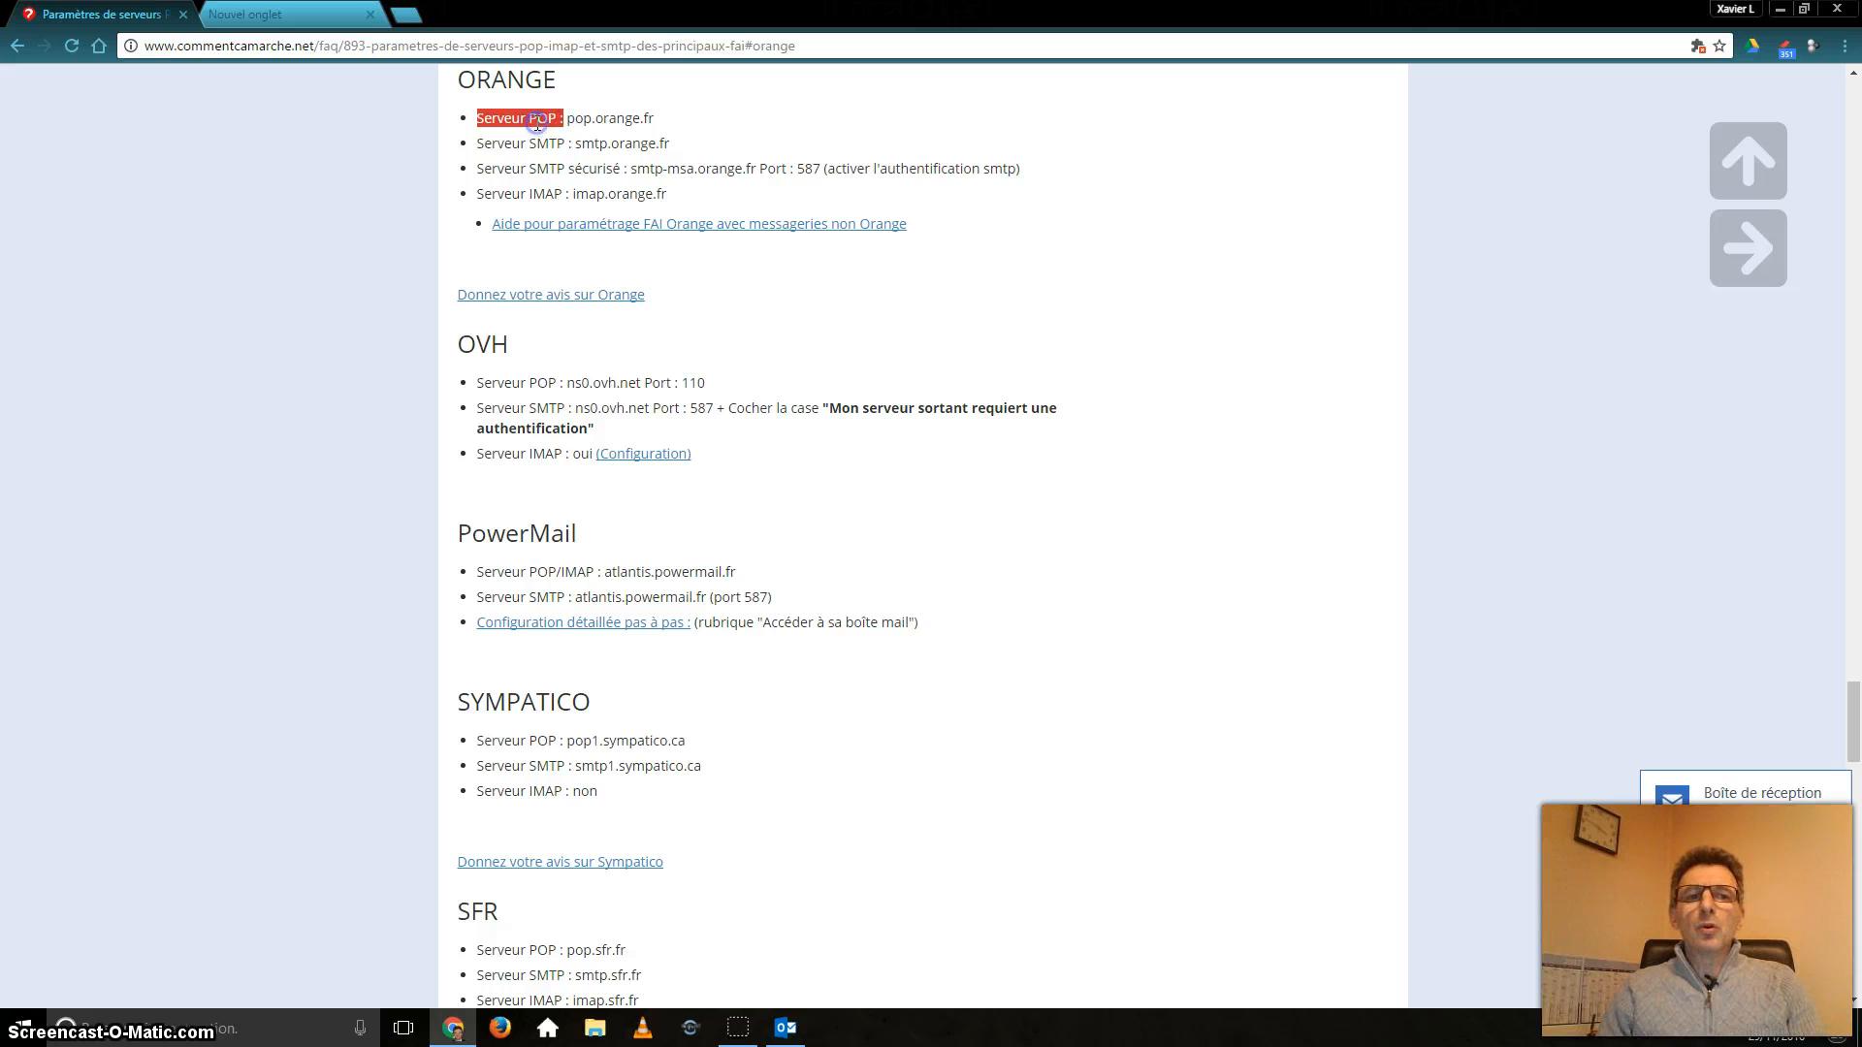
left_click(566, 116)
left_click_drag(565, 117, 661, 117)
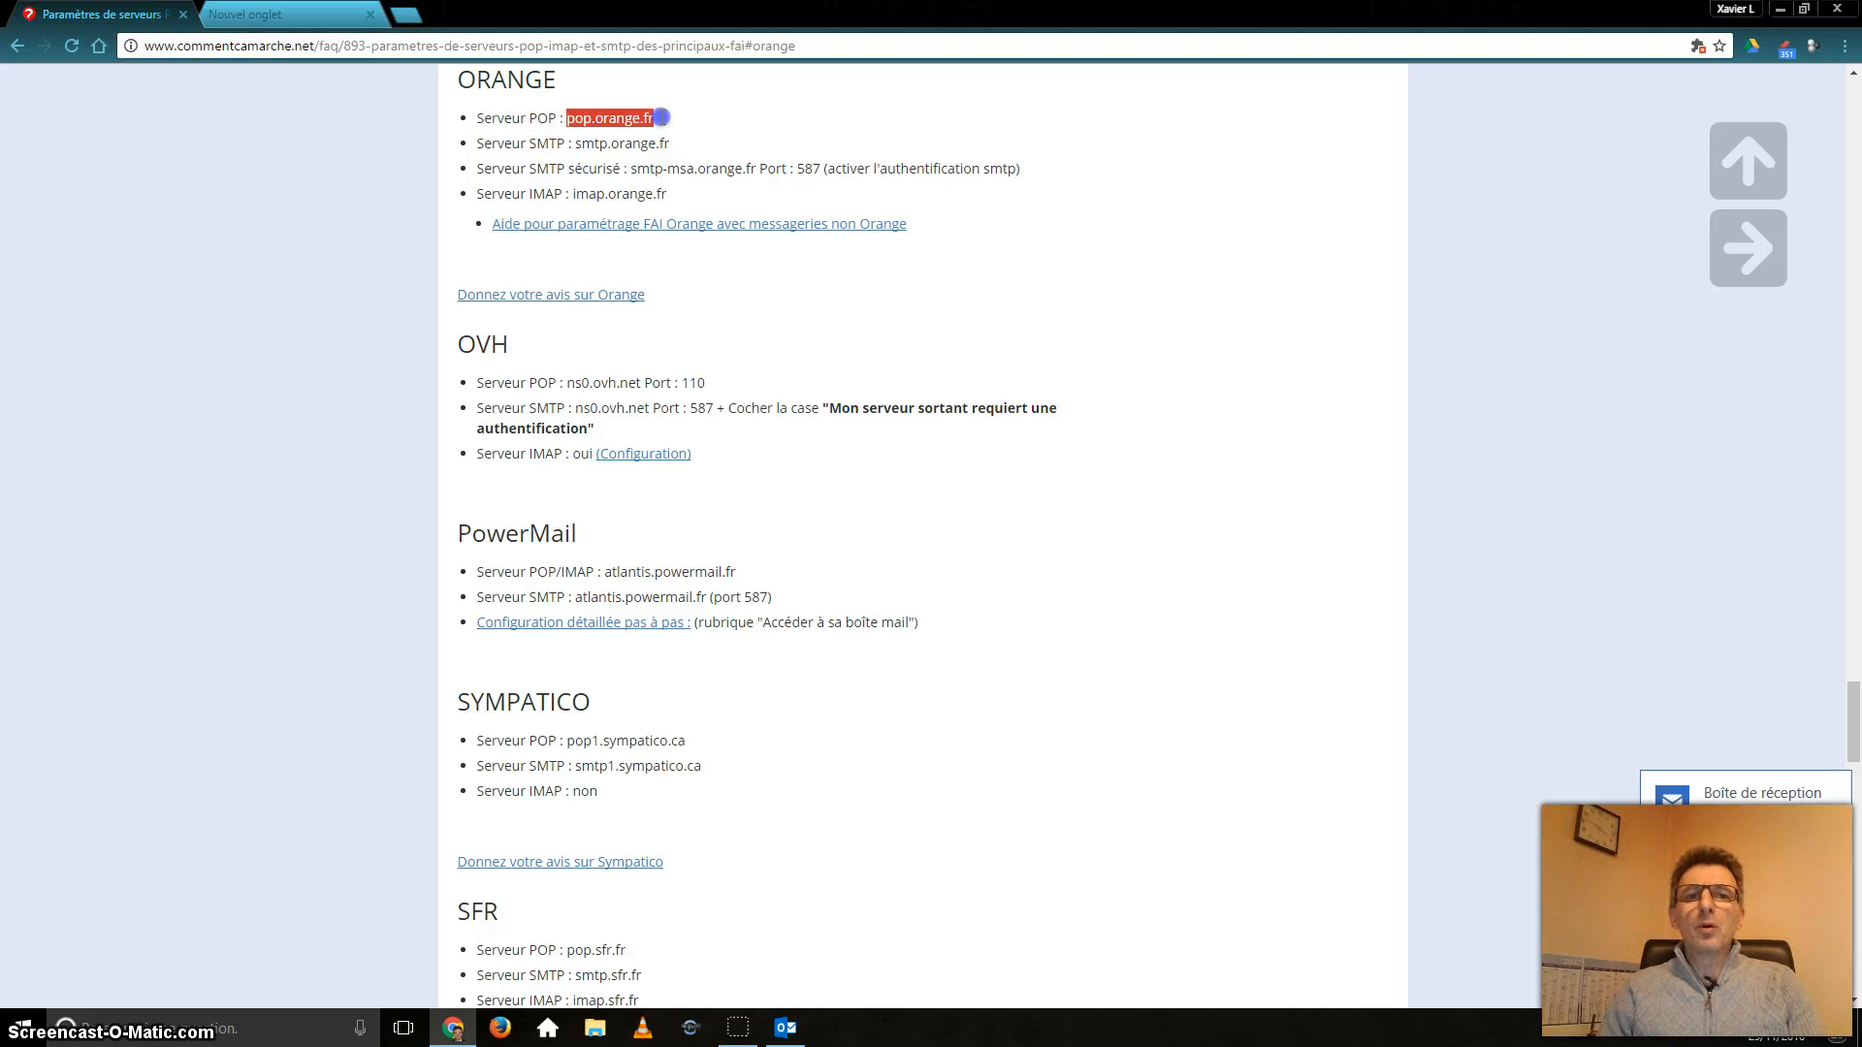
left_click_drag(529, 144, 570, 144)
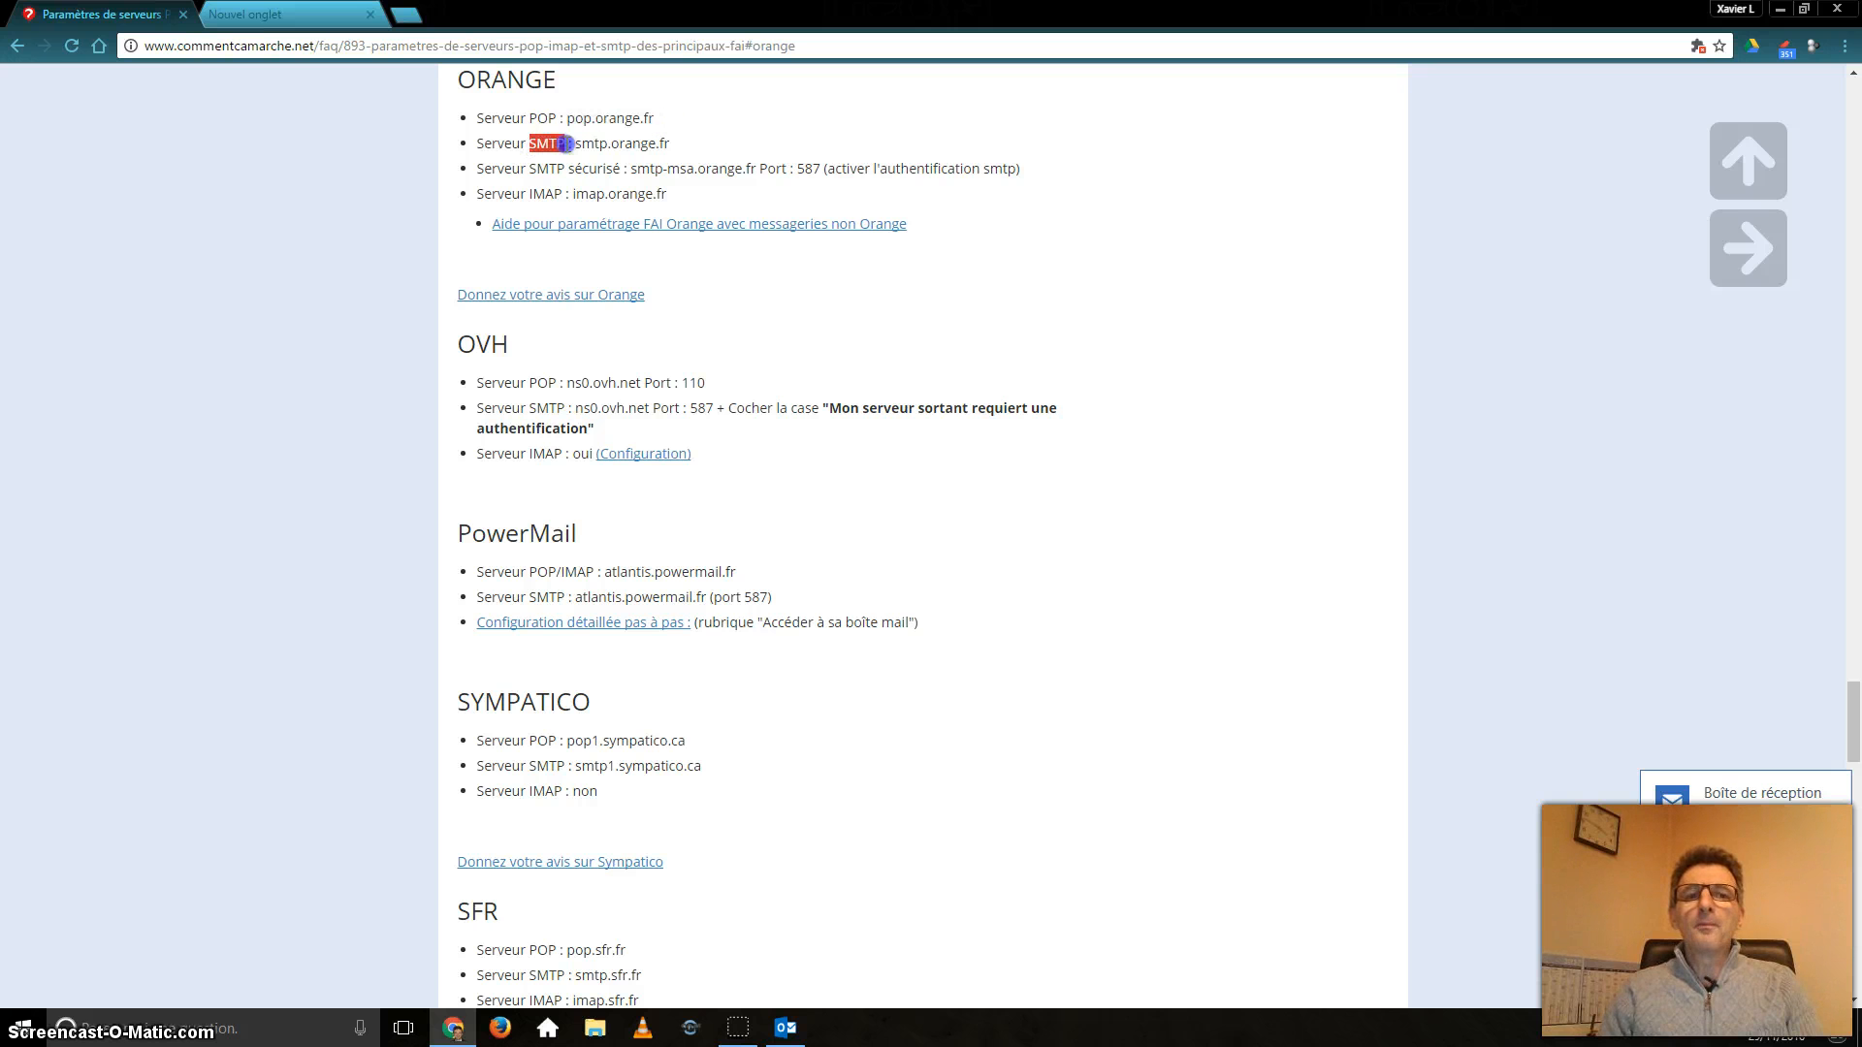
left_click(554, 118)
left_click_drag(554, 118, 677, 117)
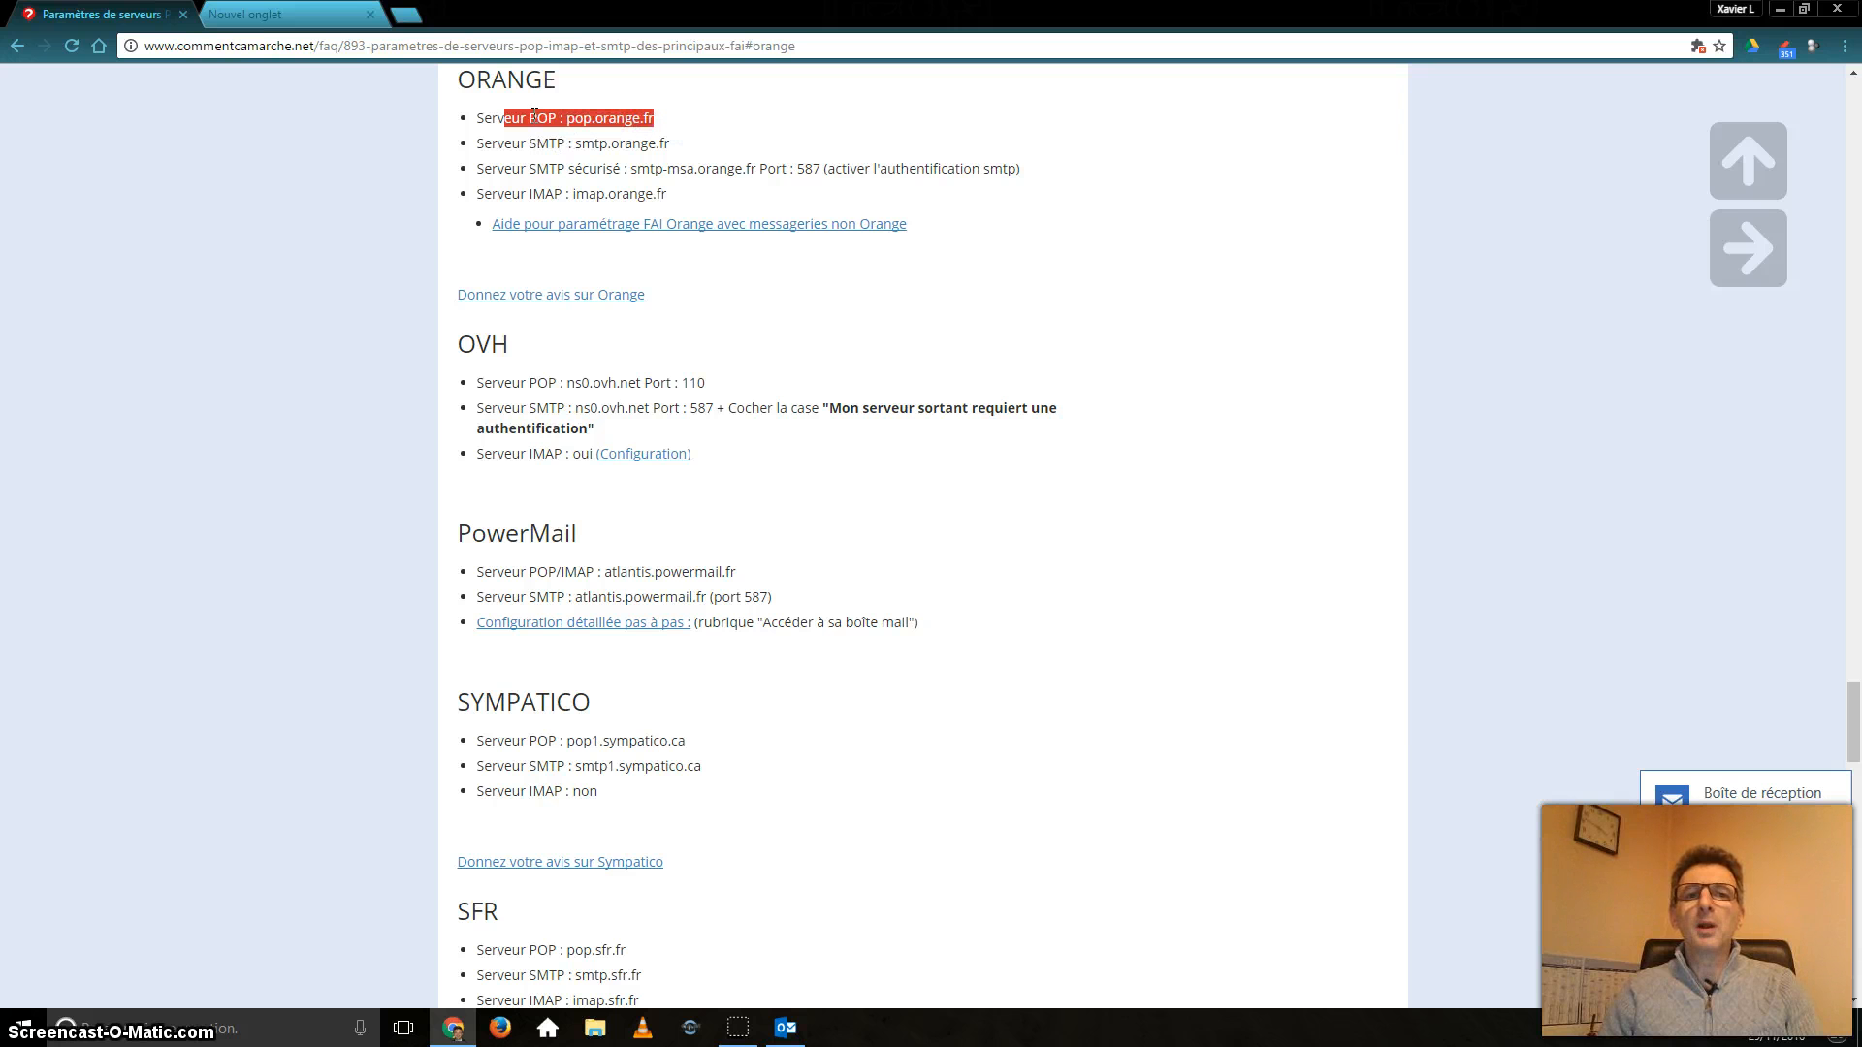
left_click_drag(512, 144, 753, 137)
left_click(756, 133)
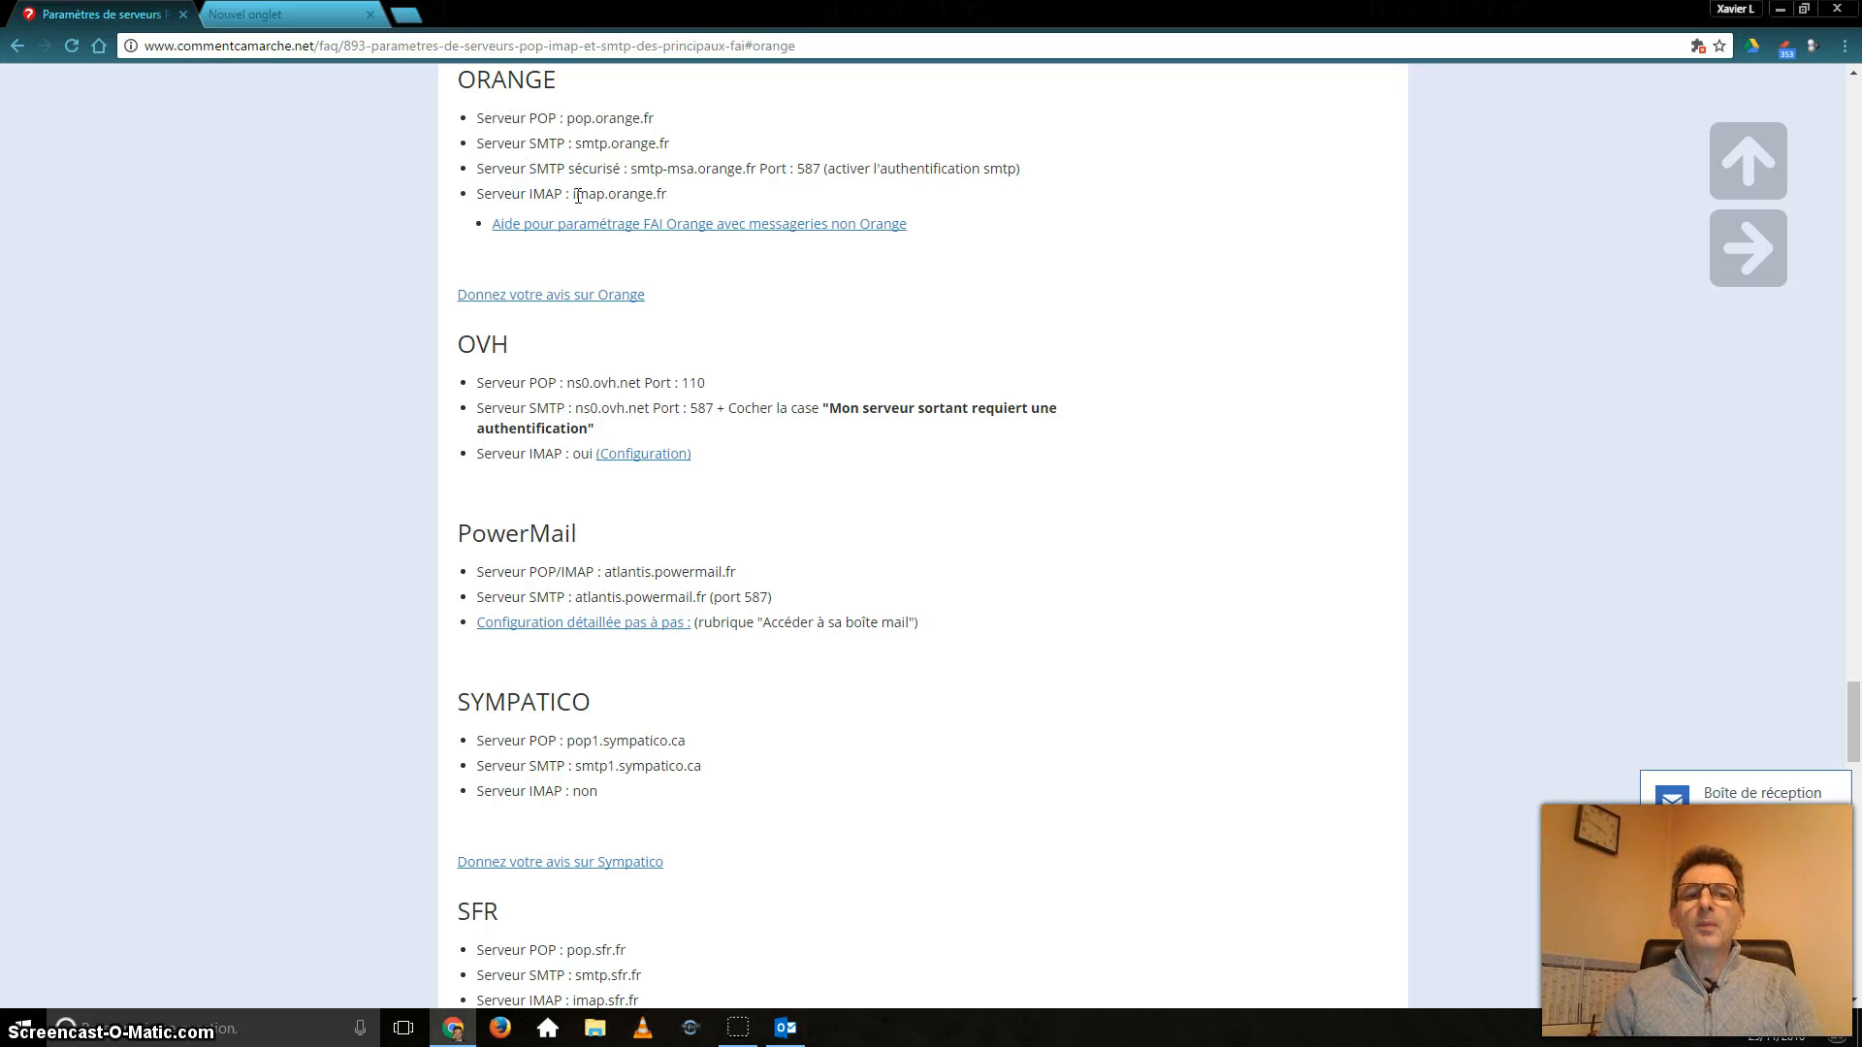
left_click_drag(578, 196, 681, 185)
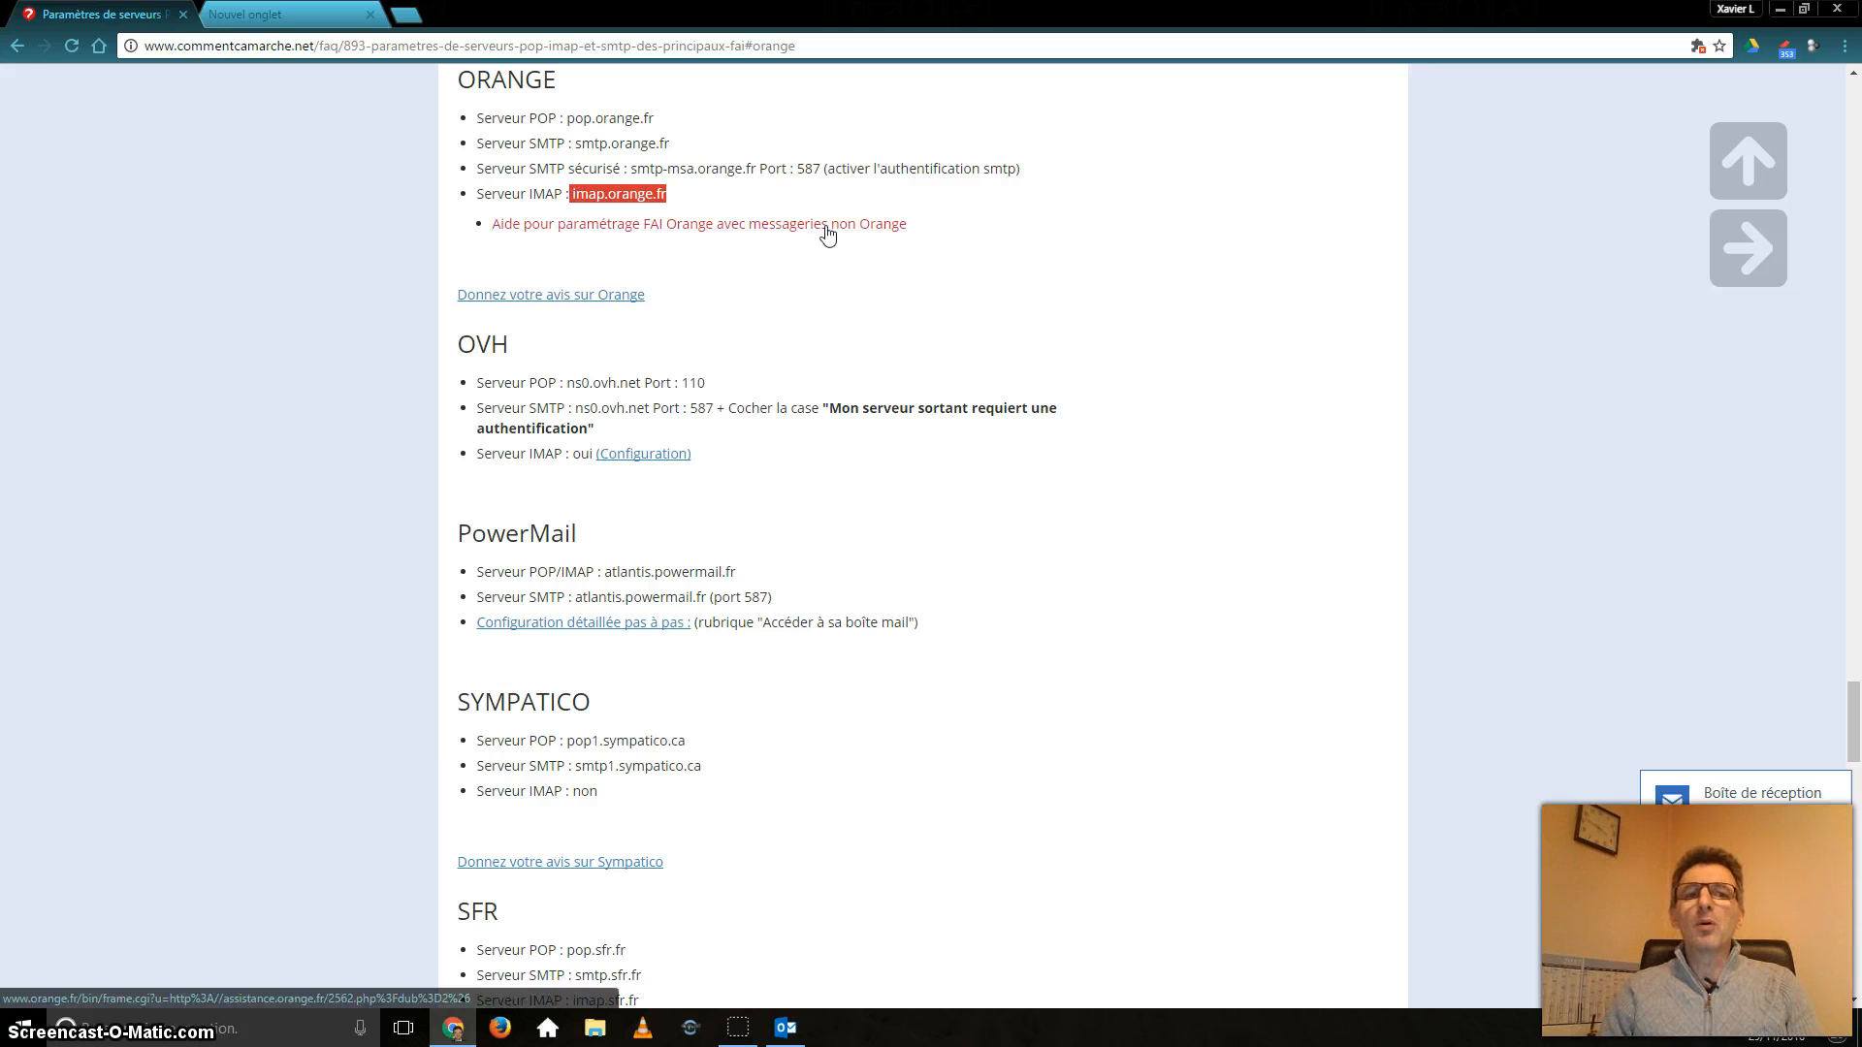
Check the surrounding list, then switch from Chrome to Outlook.
scroll(785, 428, "down", 7)
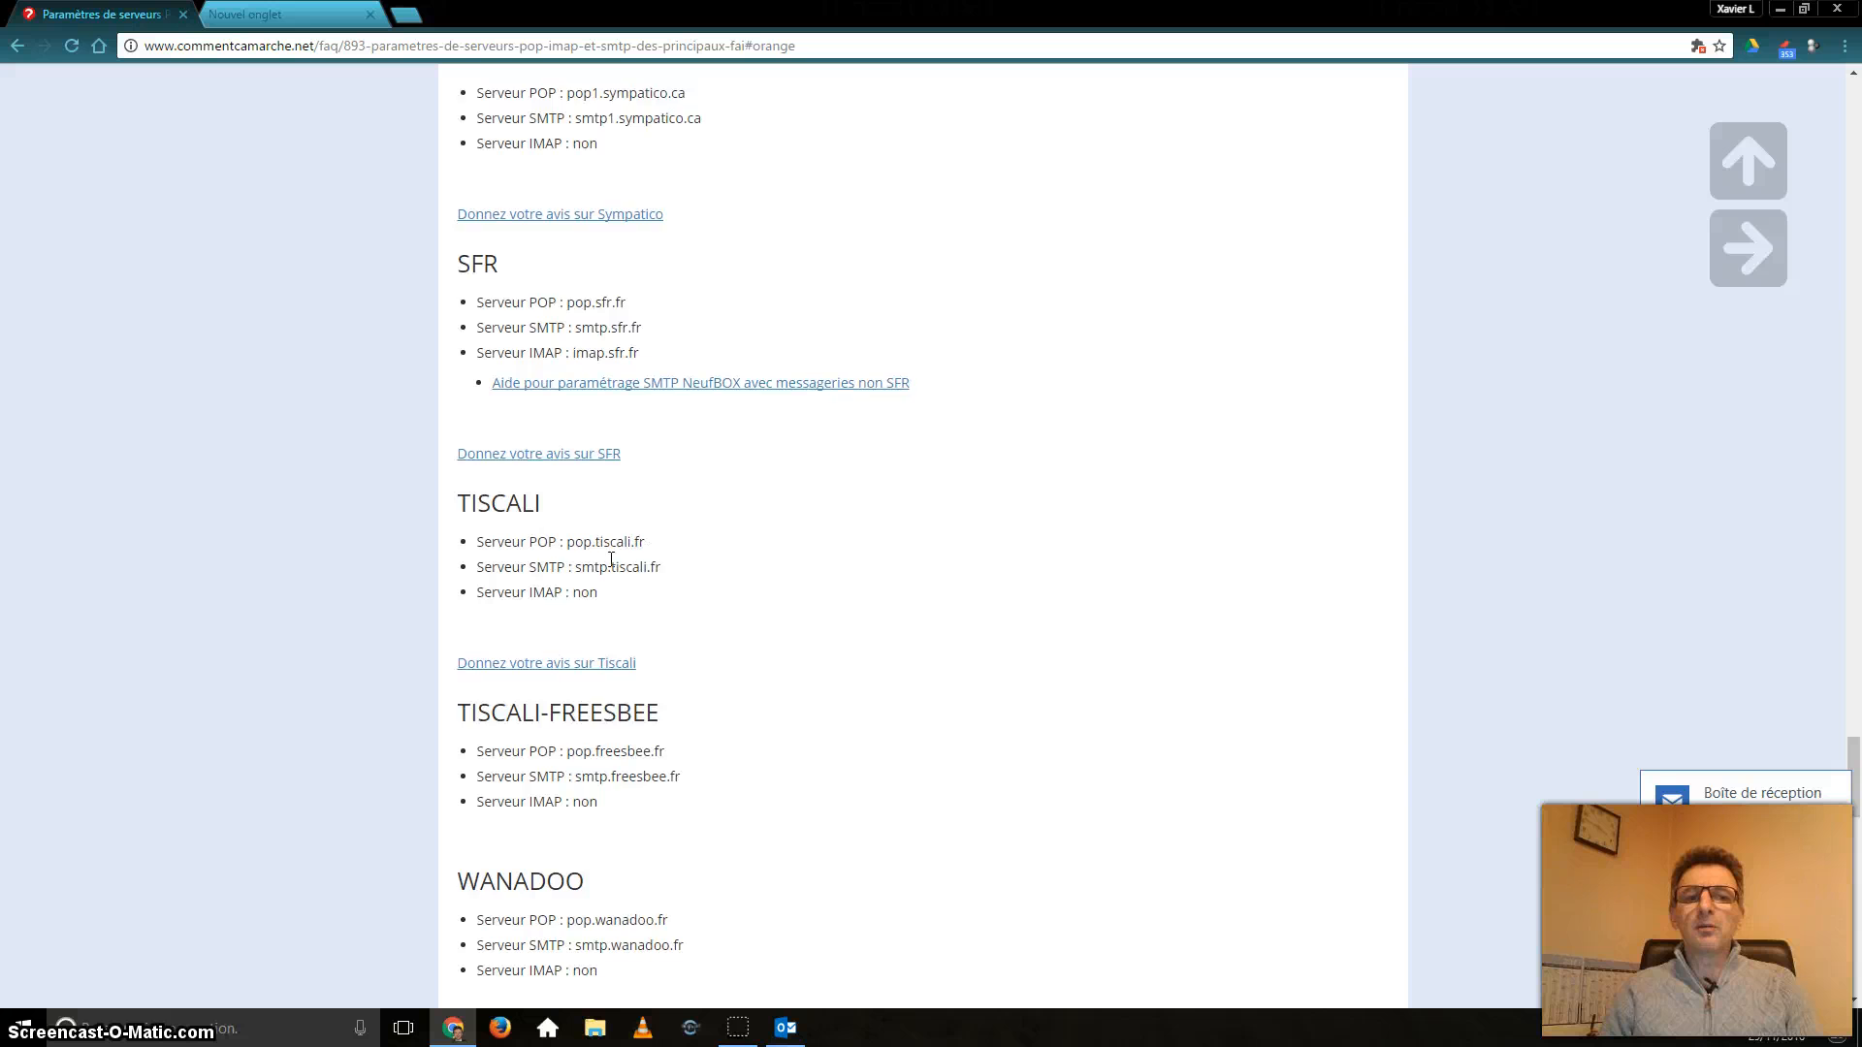
scroll(728, 504, "down", 2)
scroll(799, 490, "up", 4)
scroll(815, 504, "up", 6)
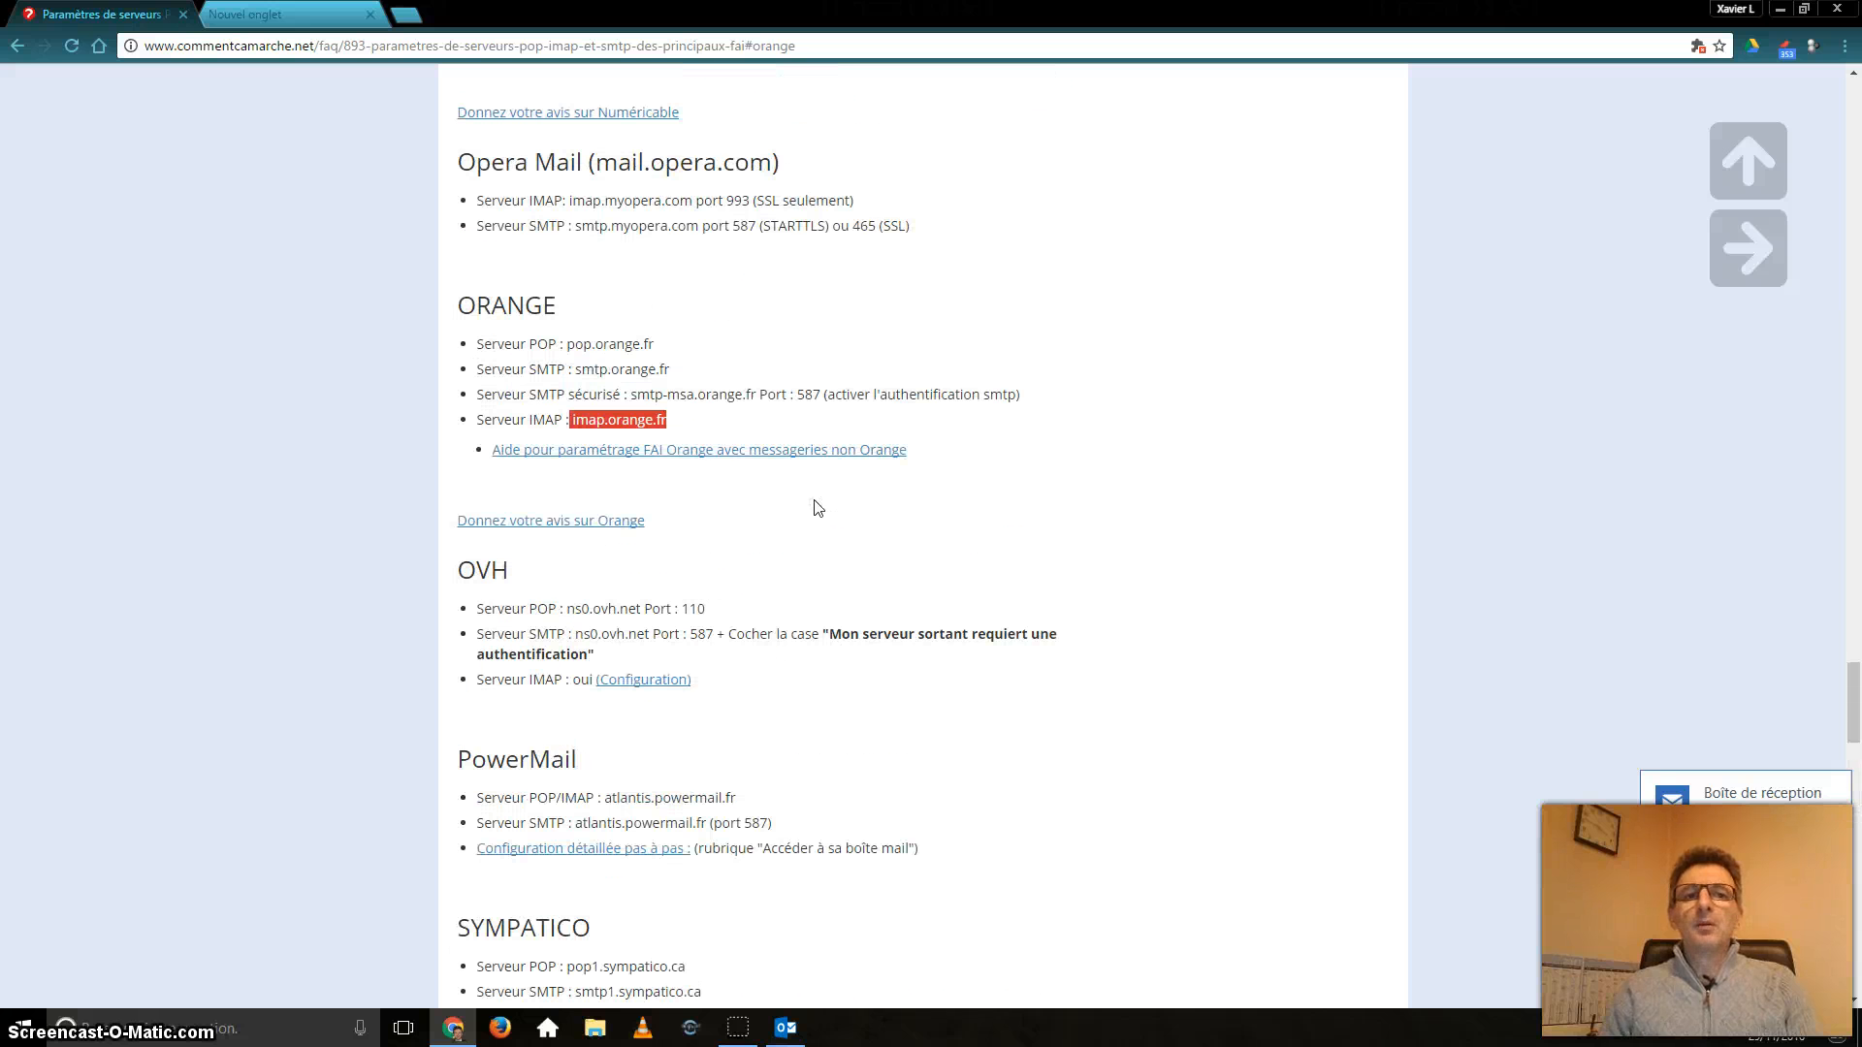
left_click(786, 1027)
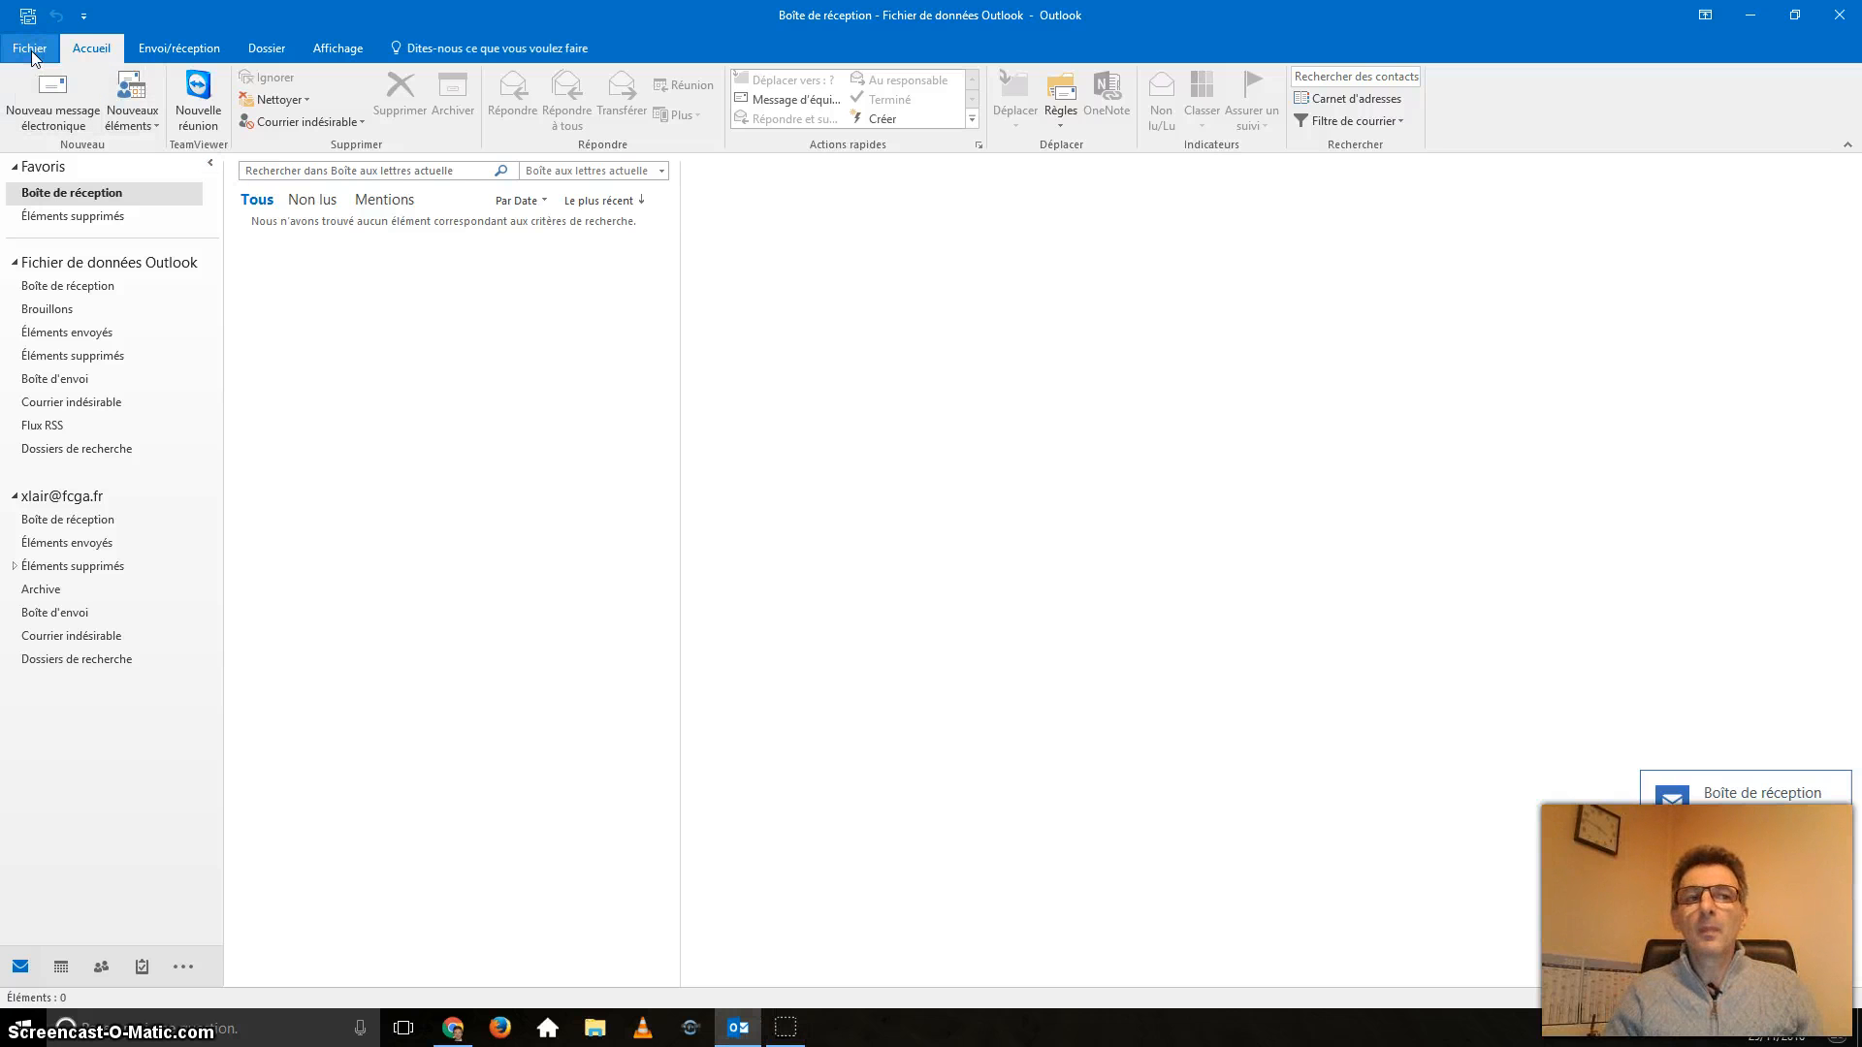
Start Fichier > Ajouter un compte and pass over the name, e-mail and password fields.
left_click(32, 50)
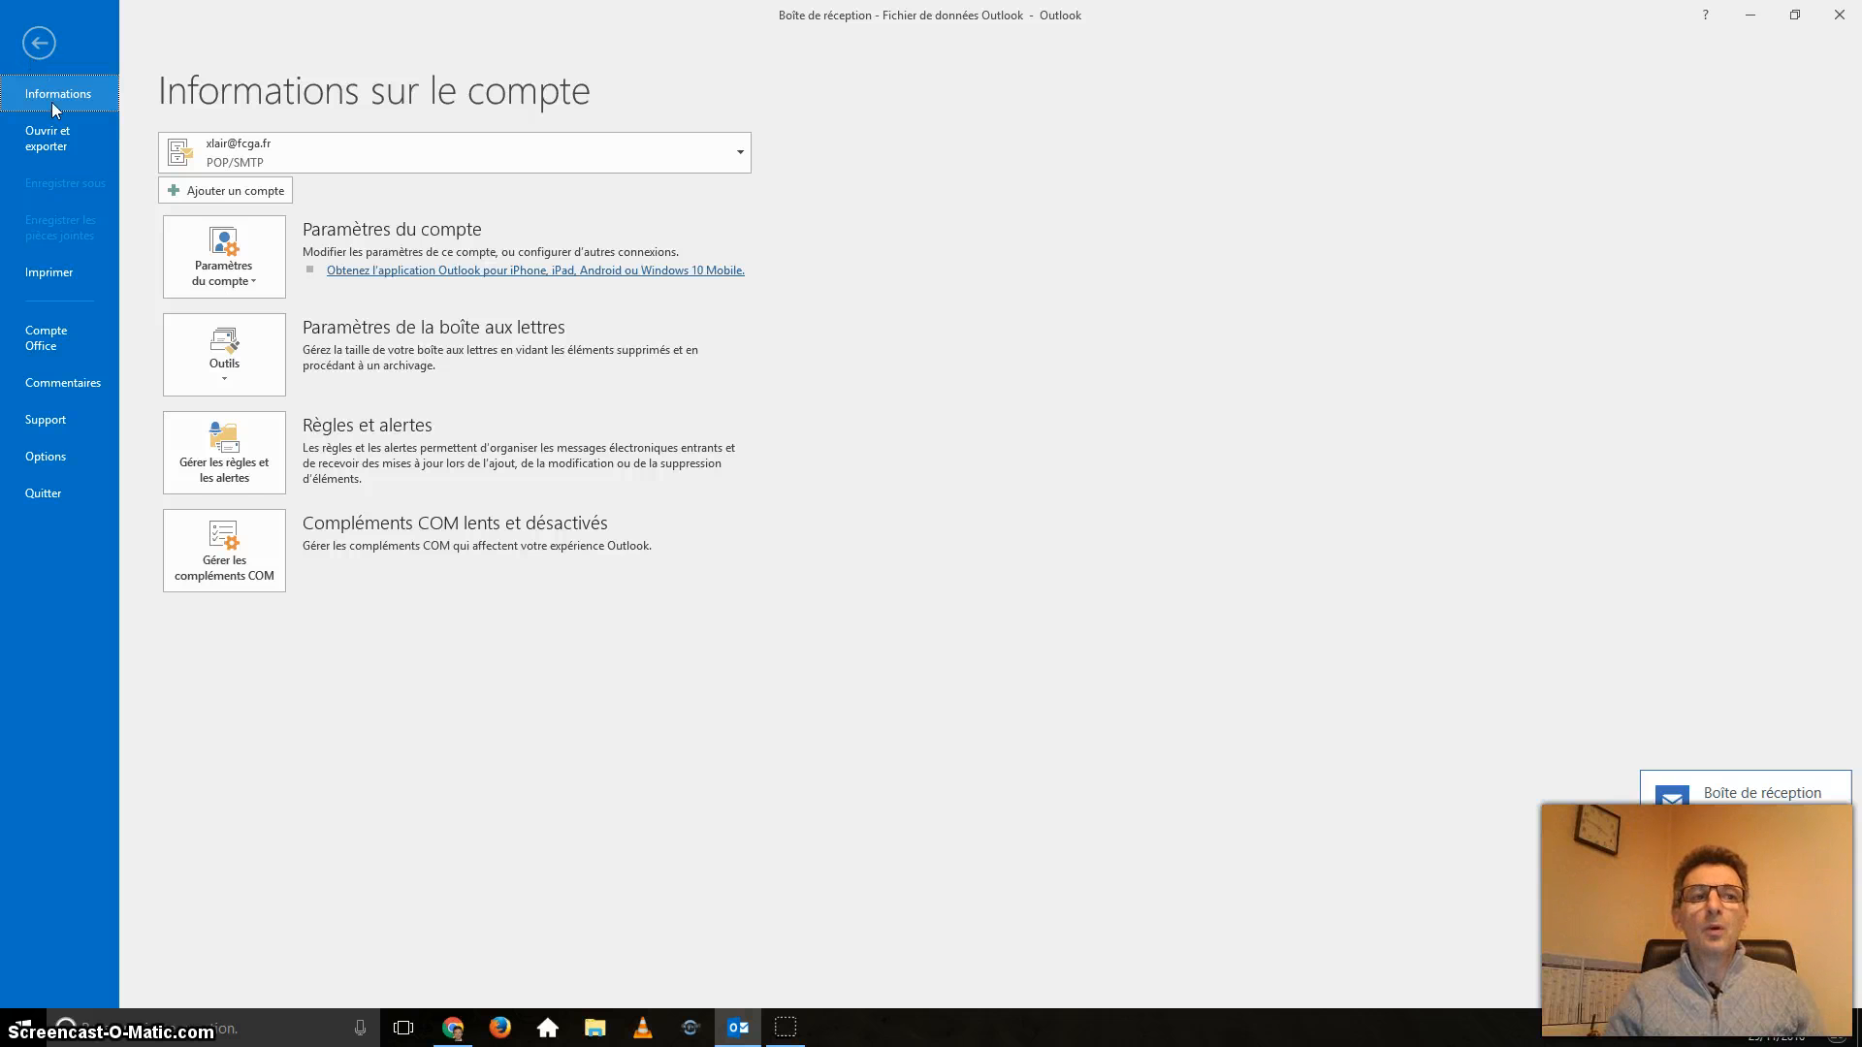
left_click(248, 189)
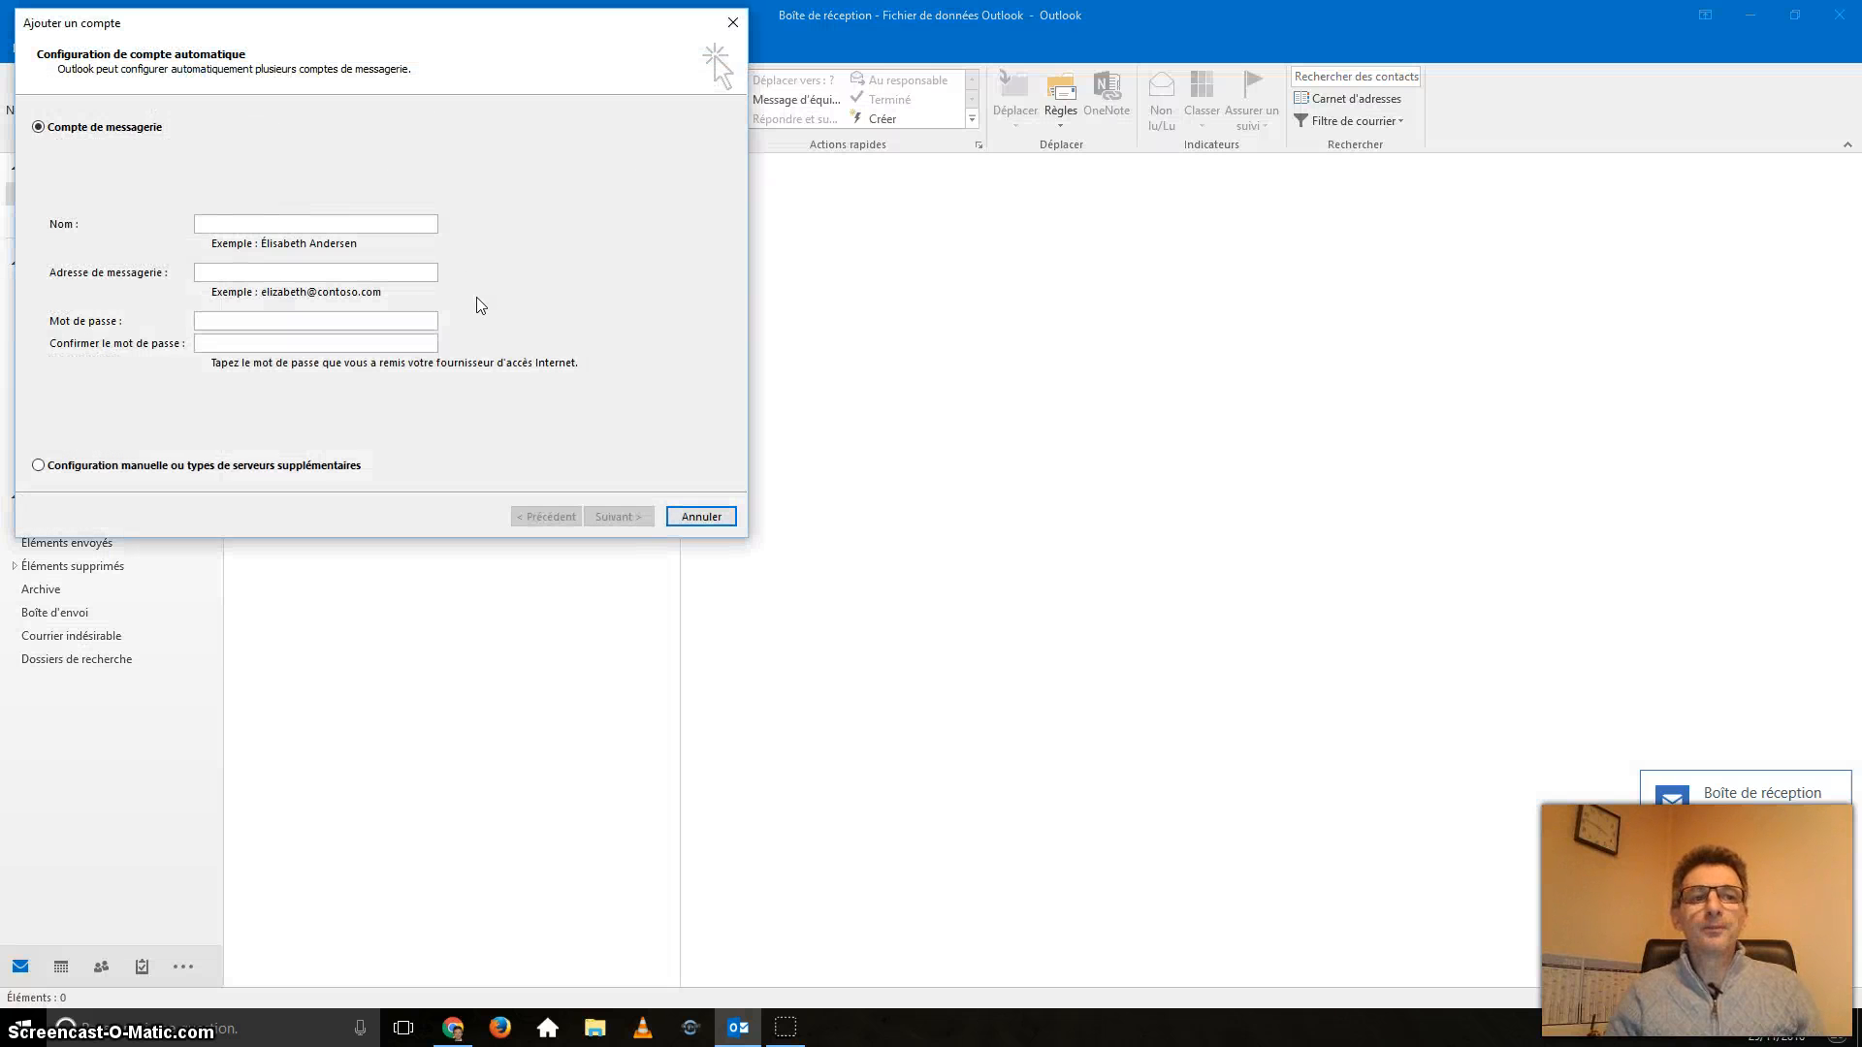
left_click(299, 227)
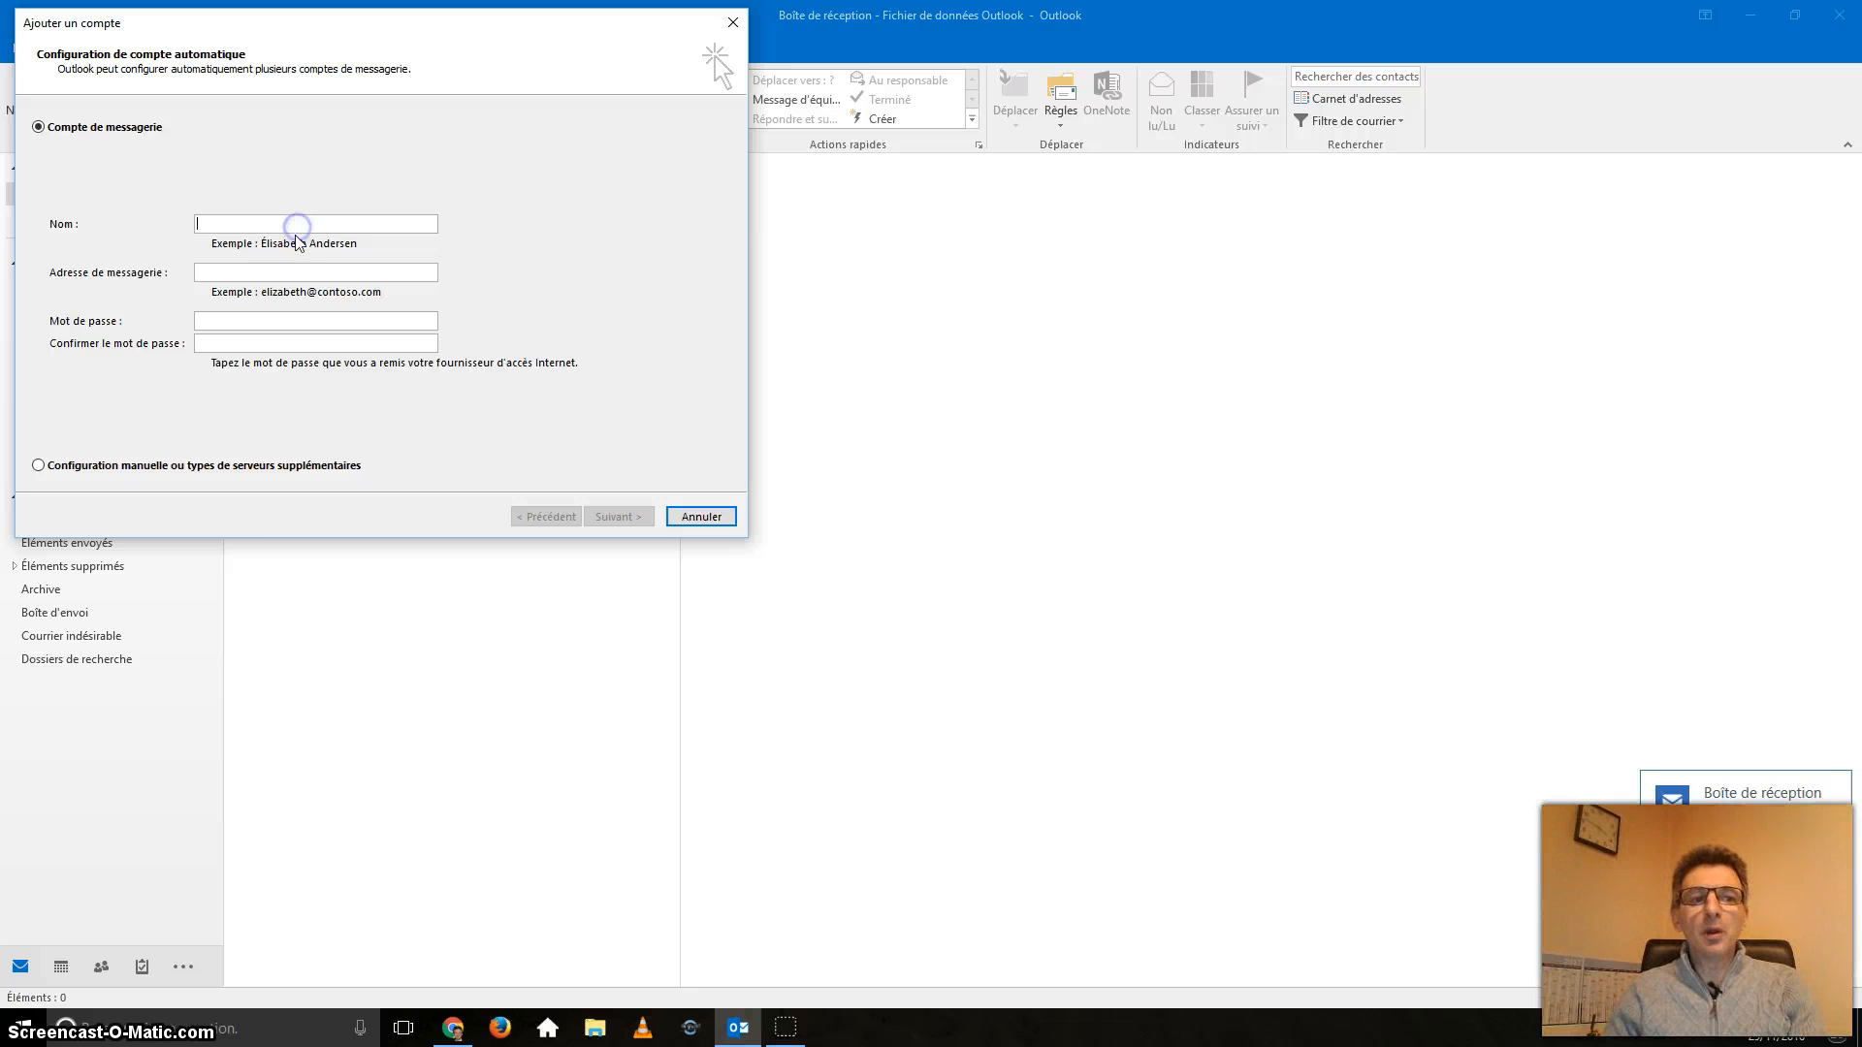
left_click(303, 270)
left_click(283, 324)
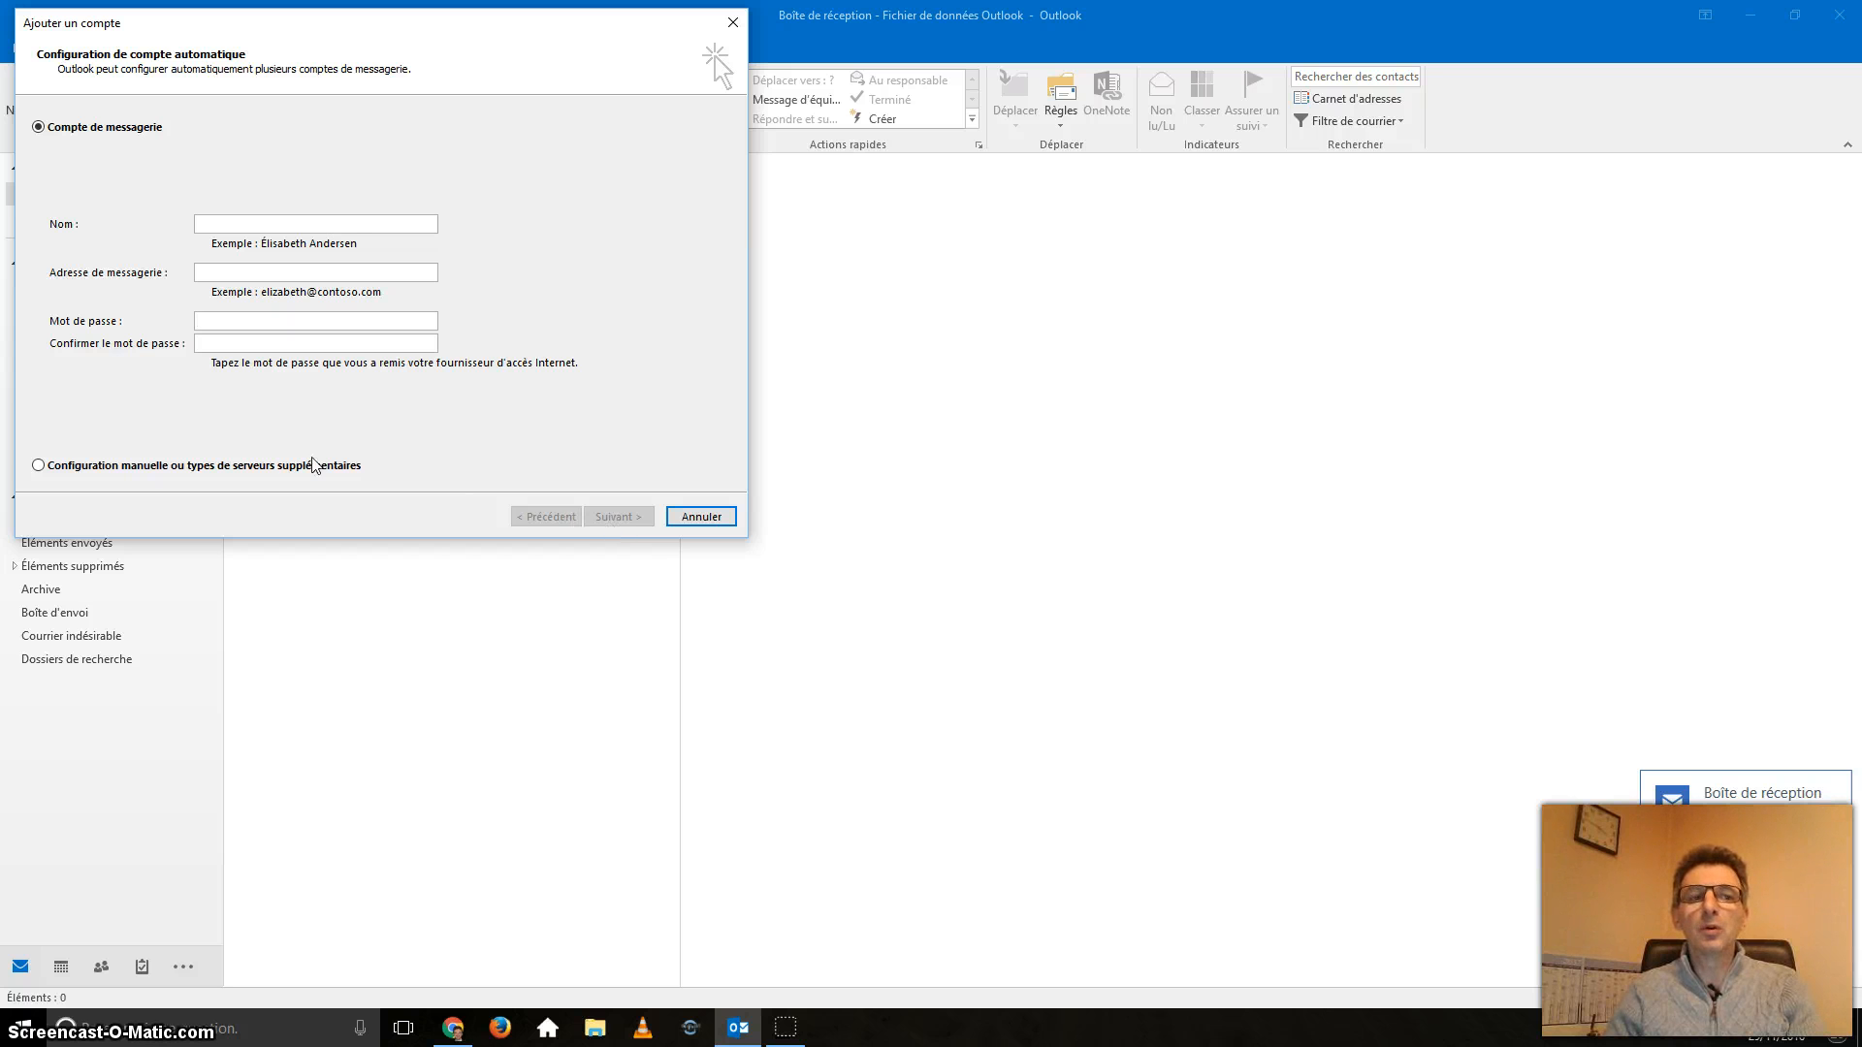
Choose manual configuration with POP ou IMAP as the account type and continue.
left_click(38, 466)
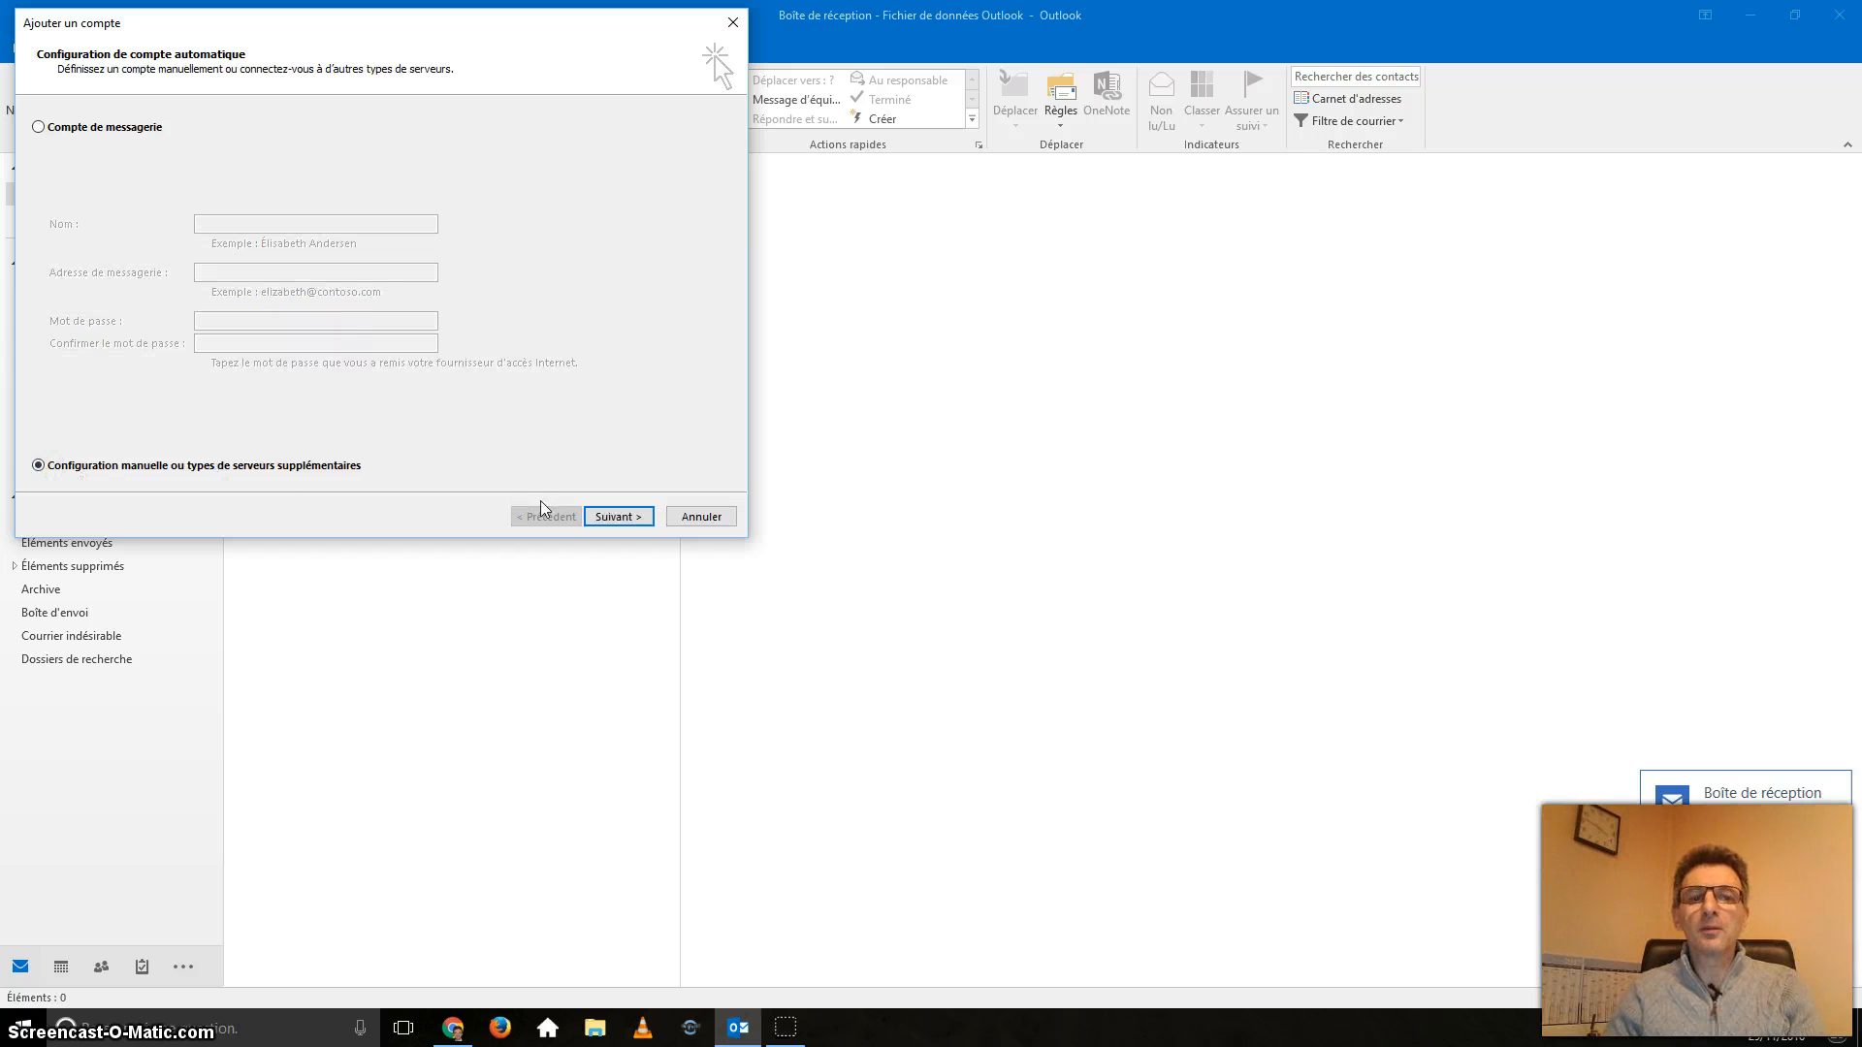
left_click(630, 523)
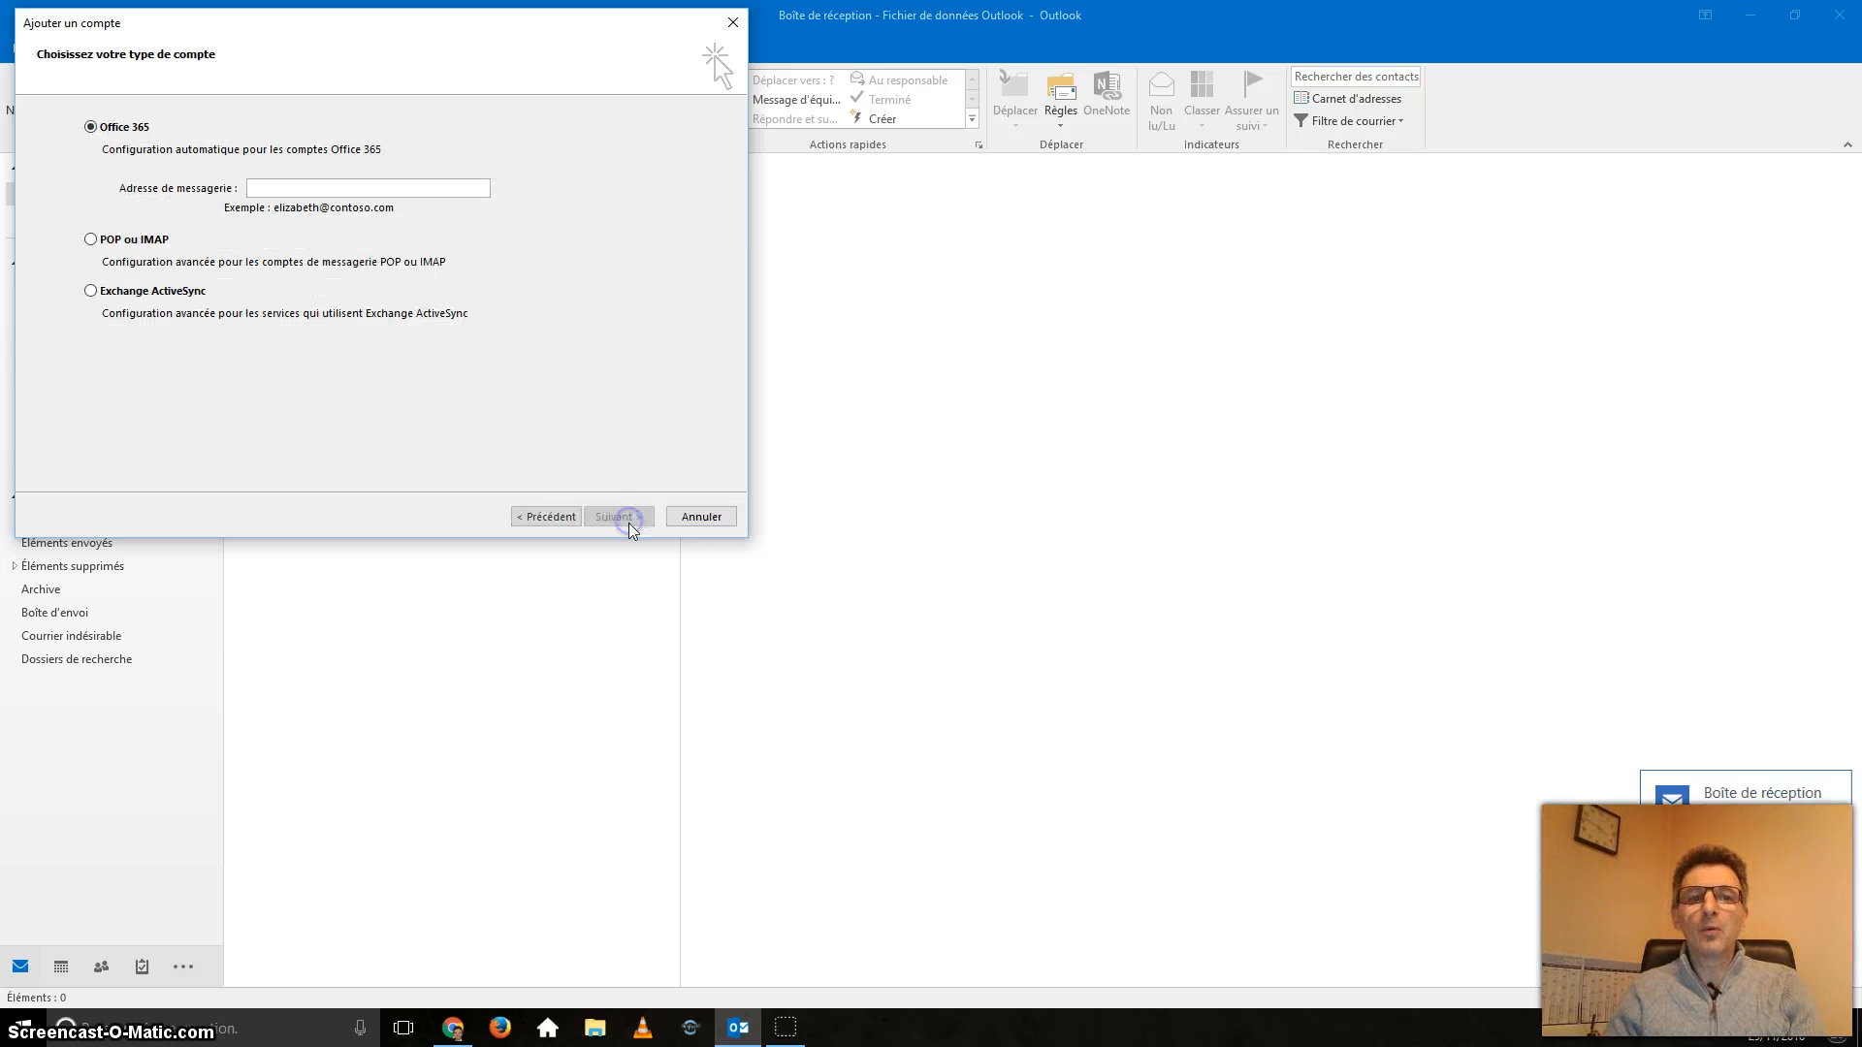
left_click(92, 240)
left_click(630, 516)
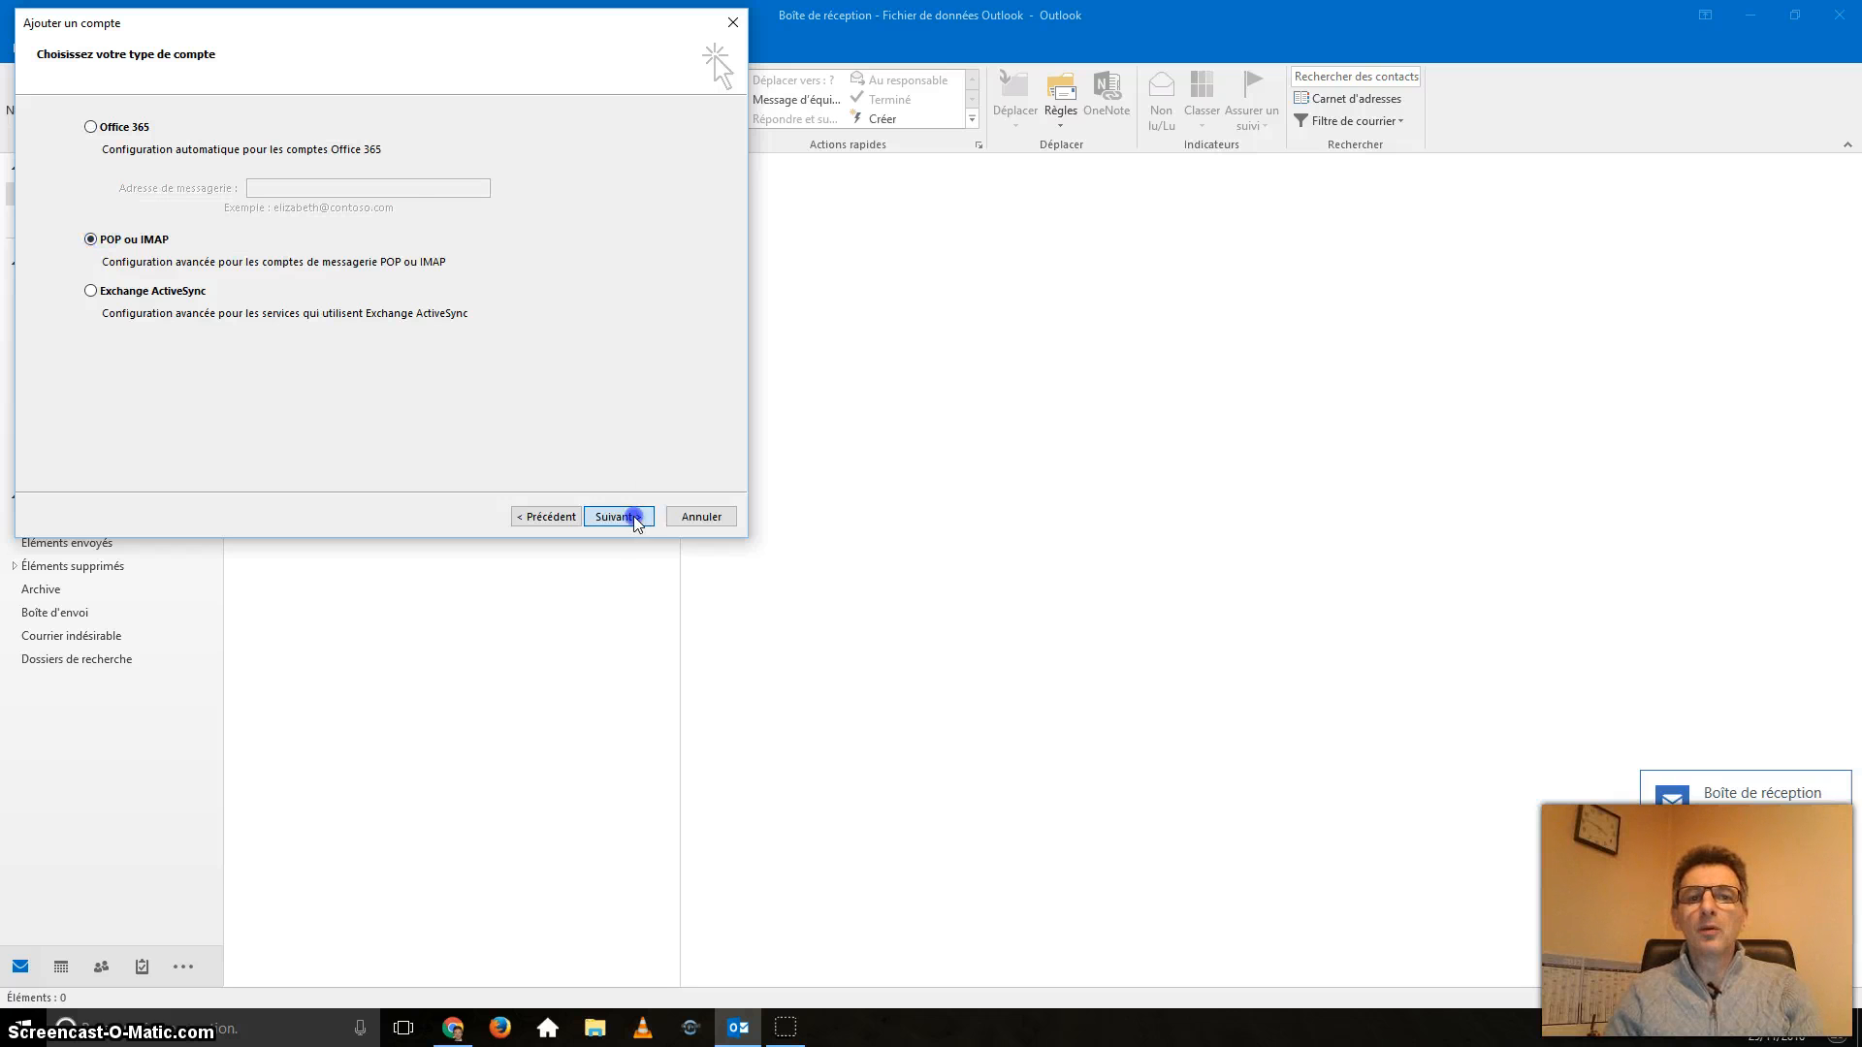
Enter the user's name and Orange e-mail address, keeping POP3 as the account type.
left_click(294, 145)
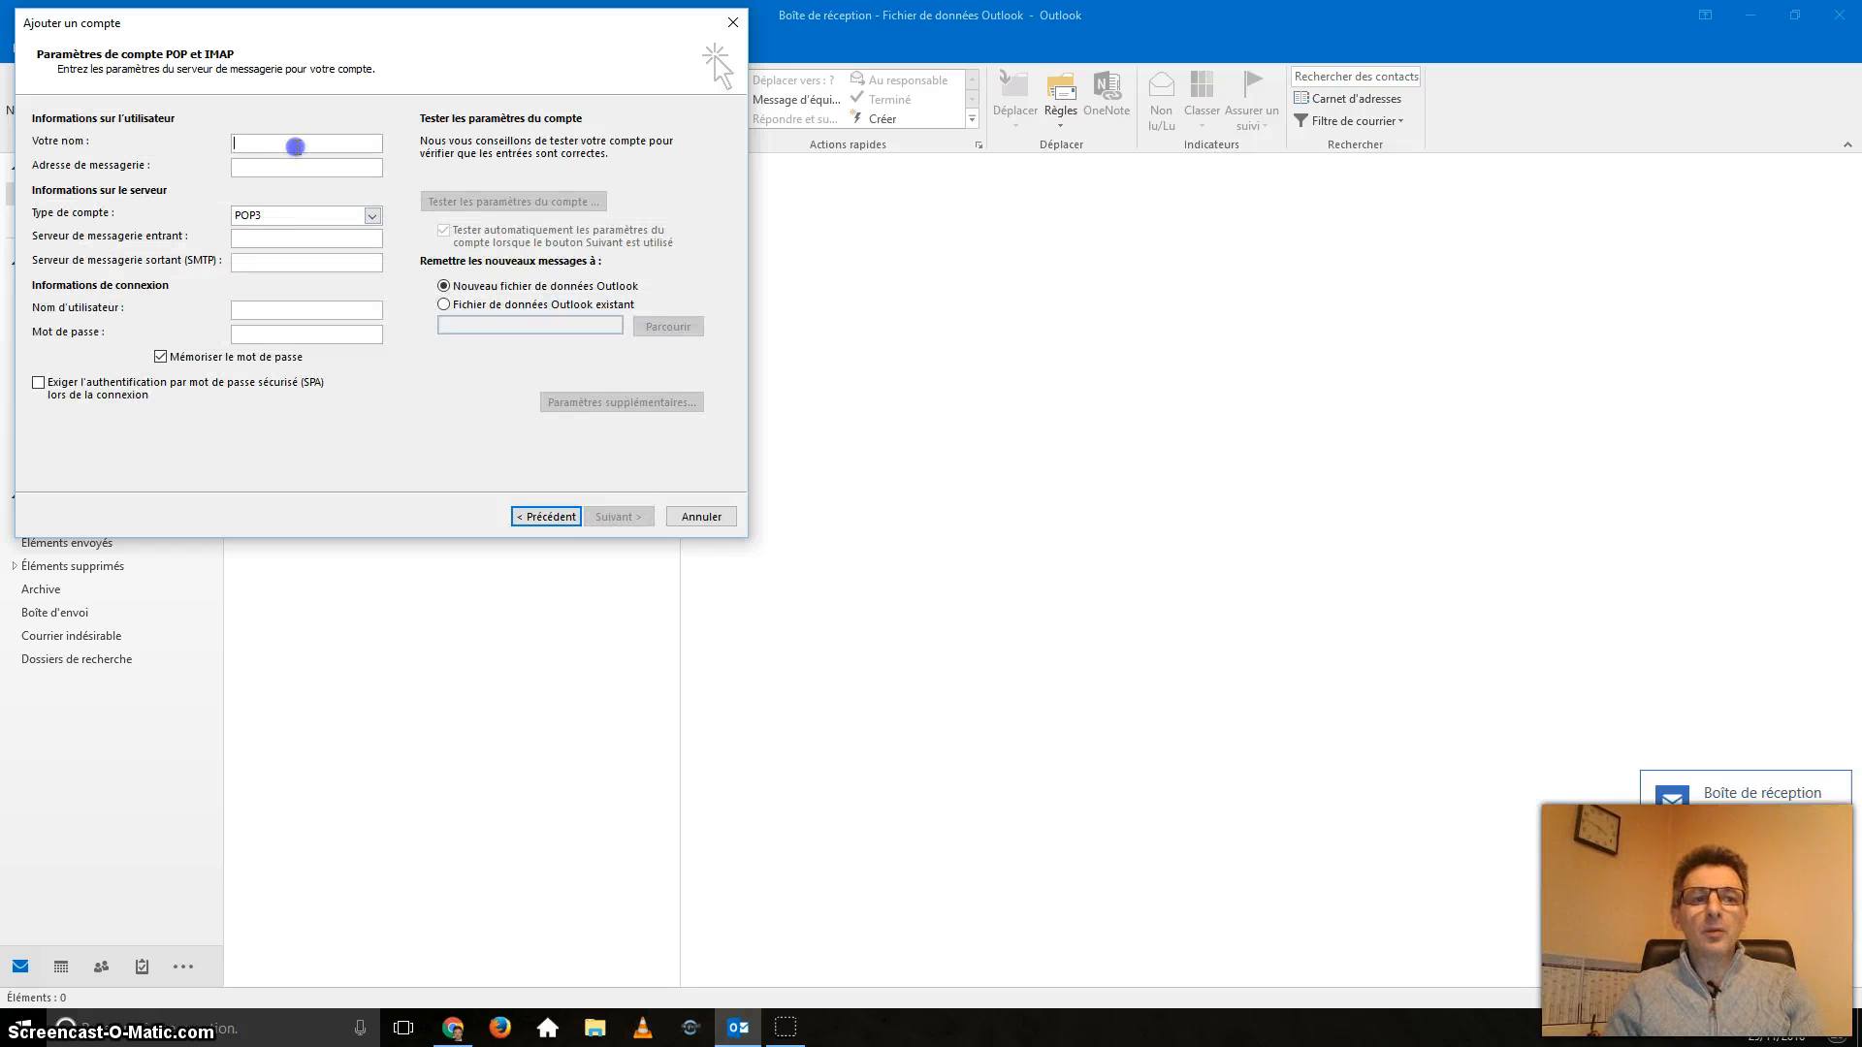
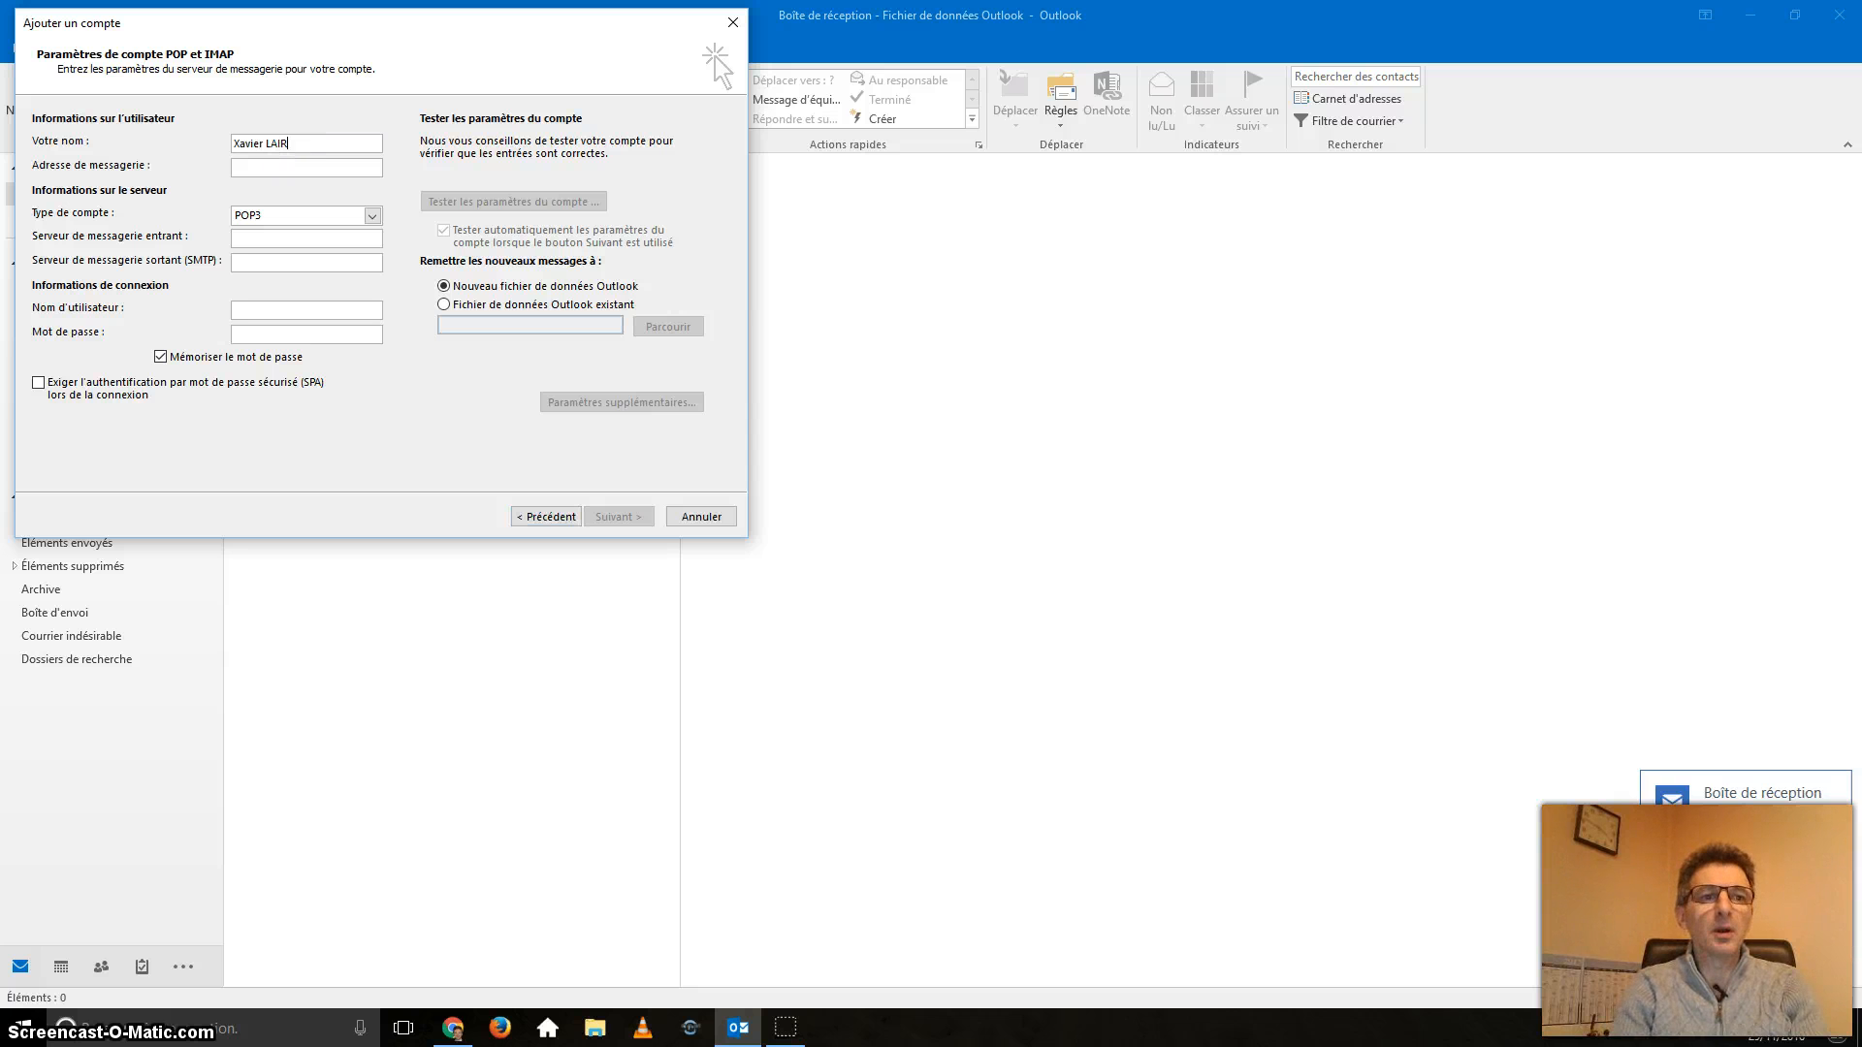
key("Tab")
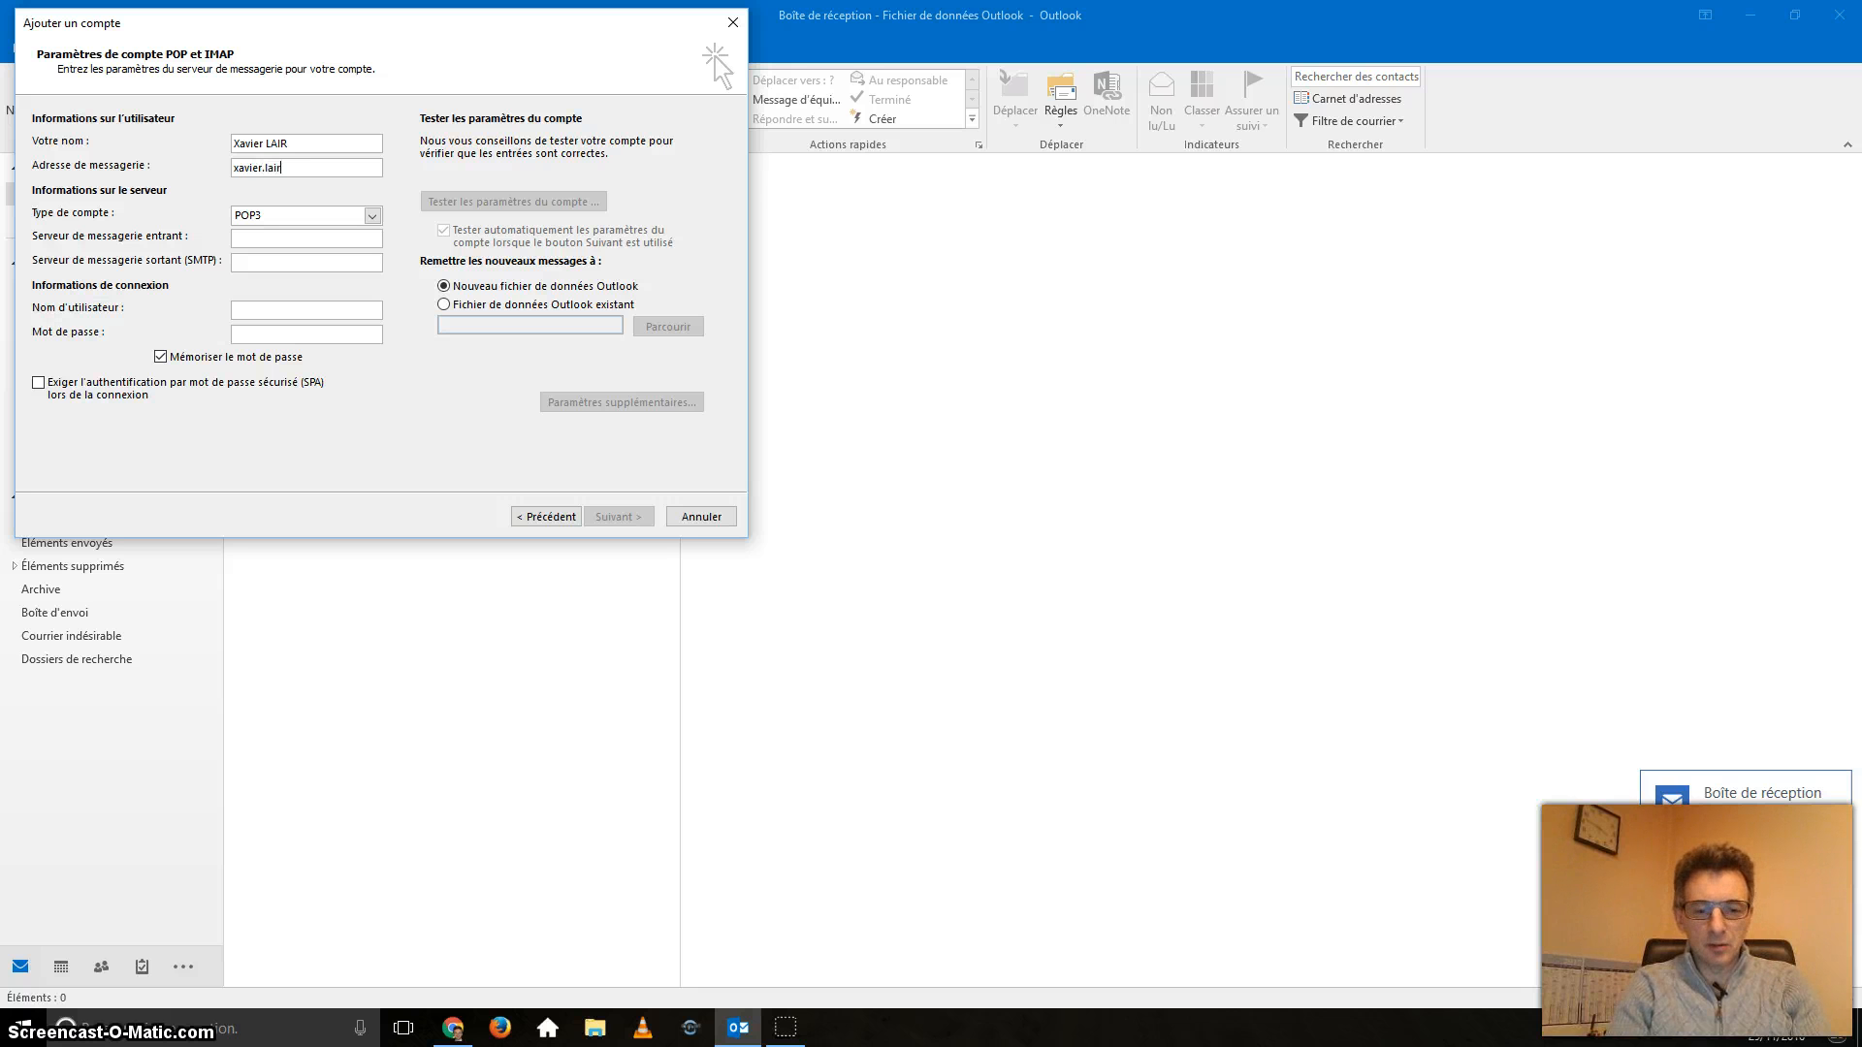
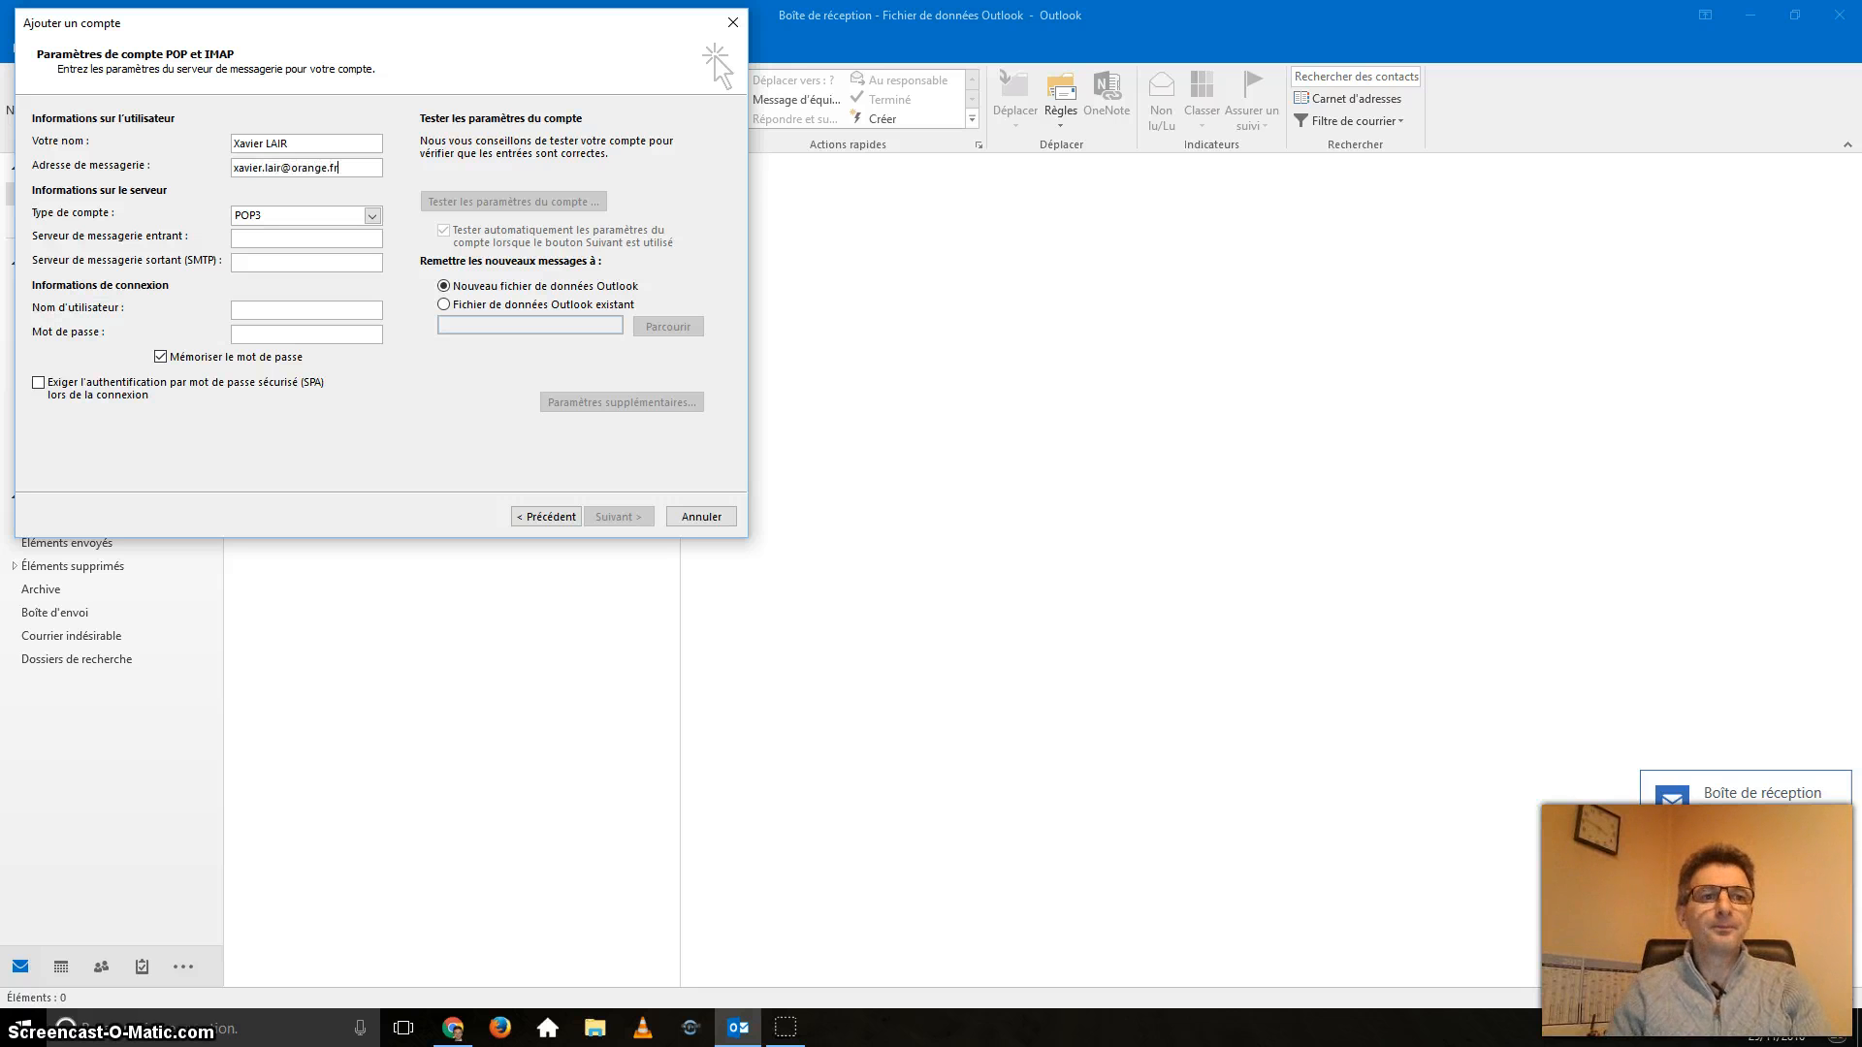
left_click(373, 216)
left_click(374, 216)
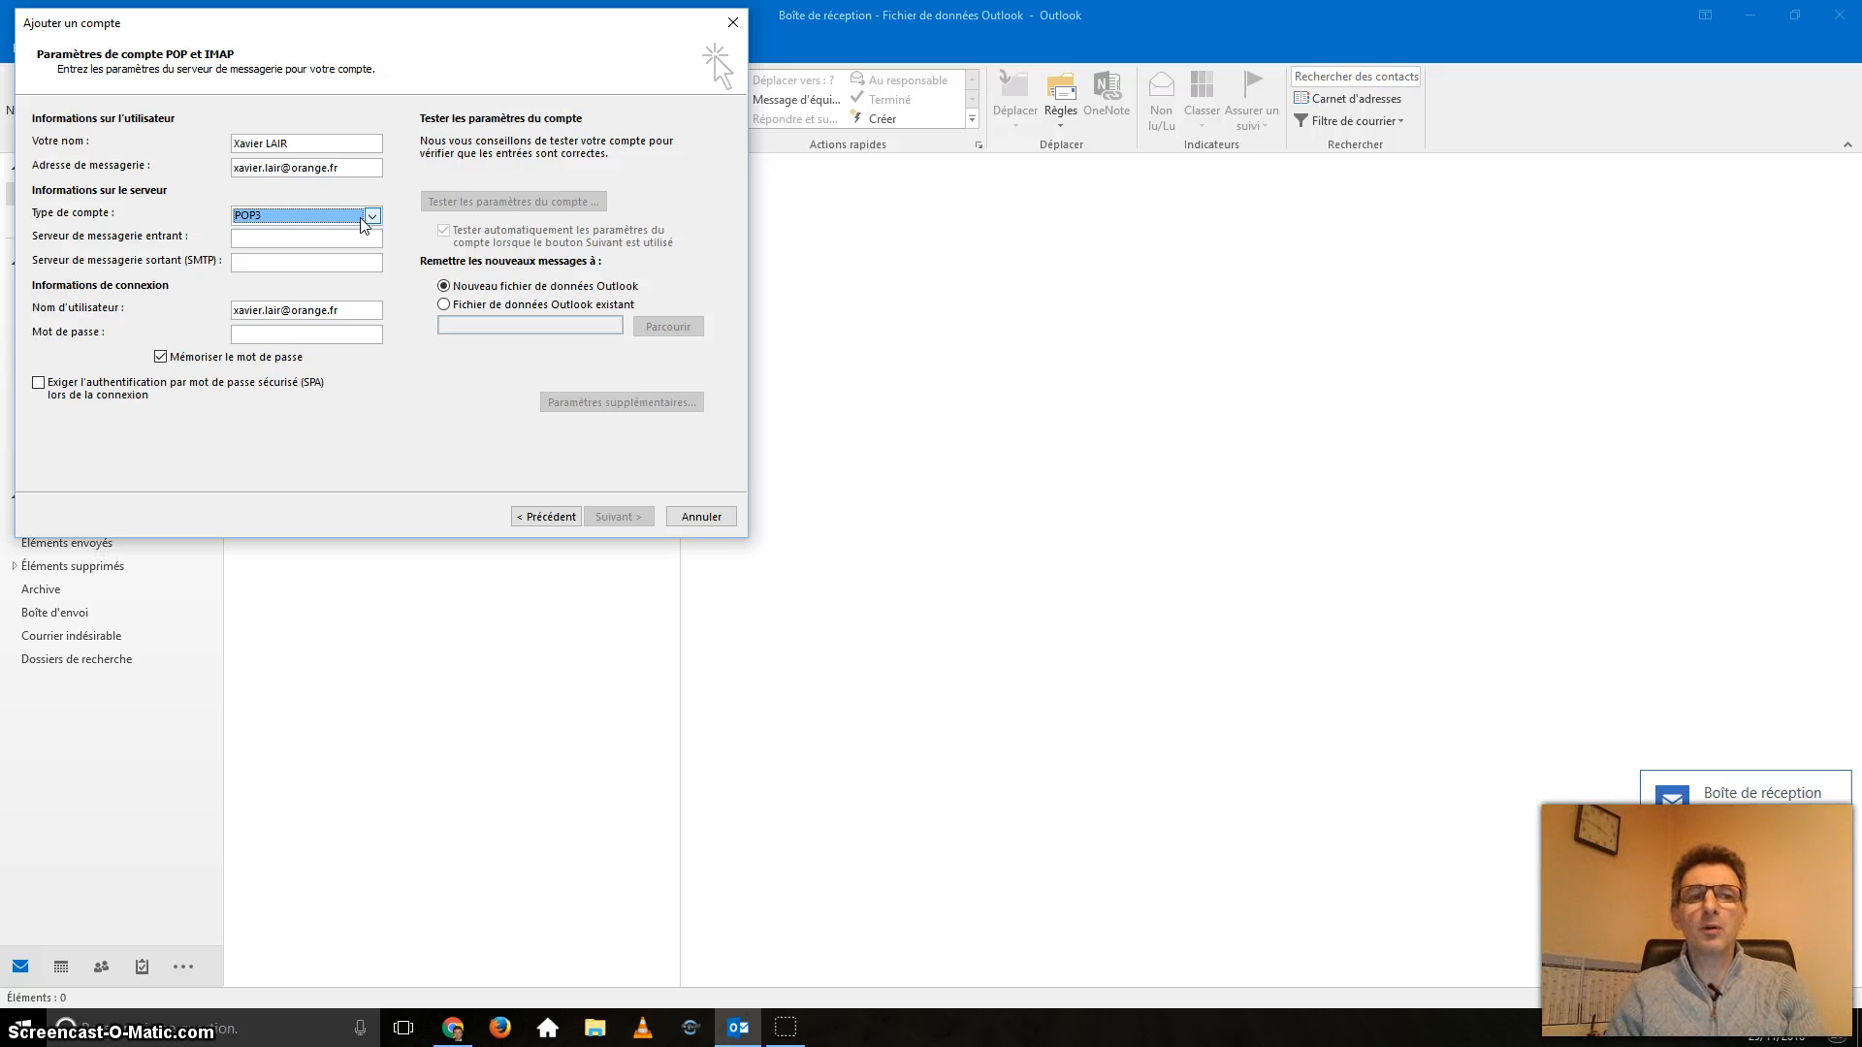
left_click(305, 238)
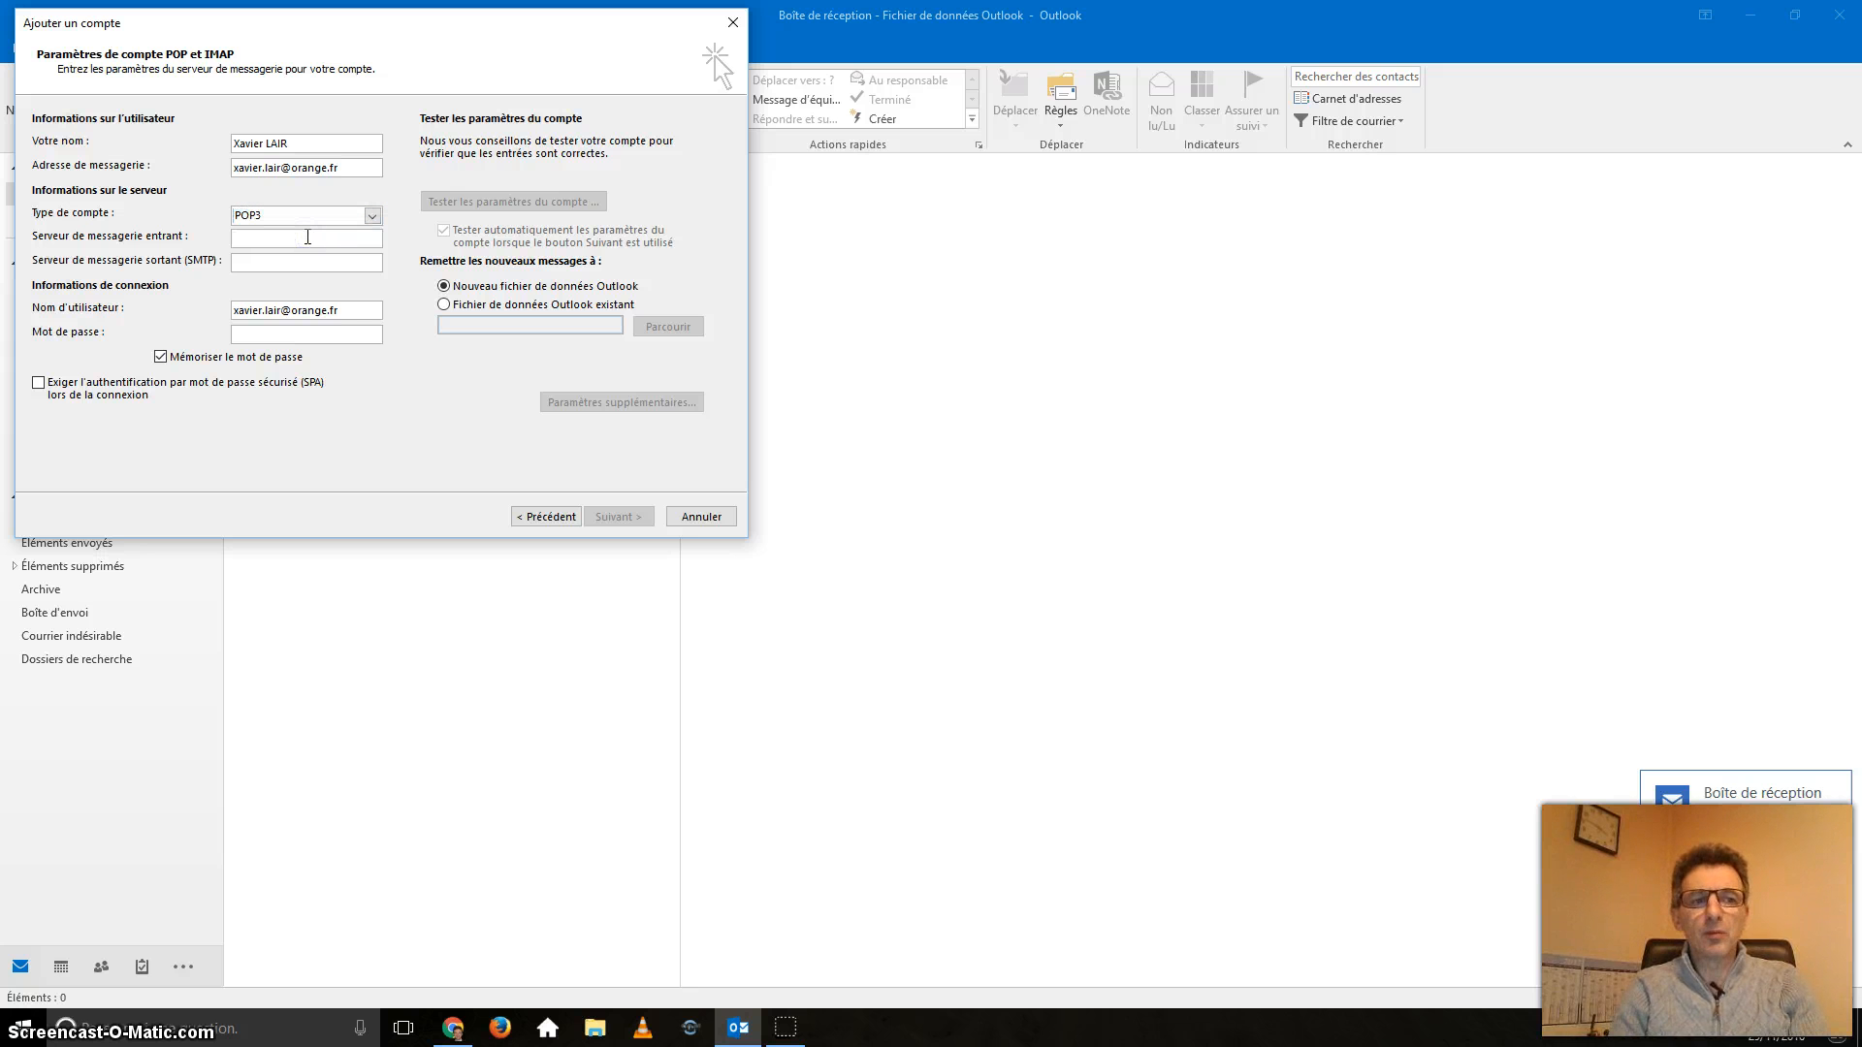
Enter pop.orange.fr as incoming server and the Orange SMTP address as outgoing server.
type("pop")
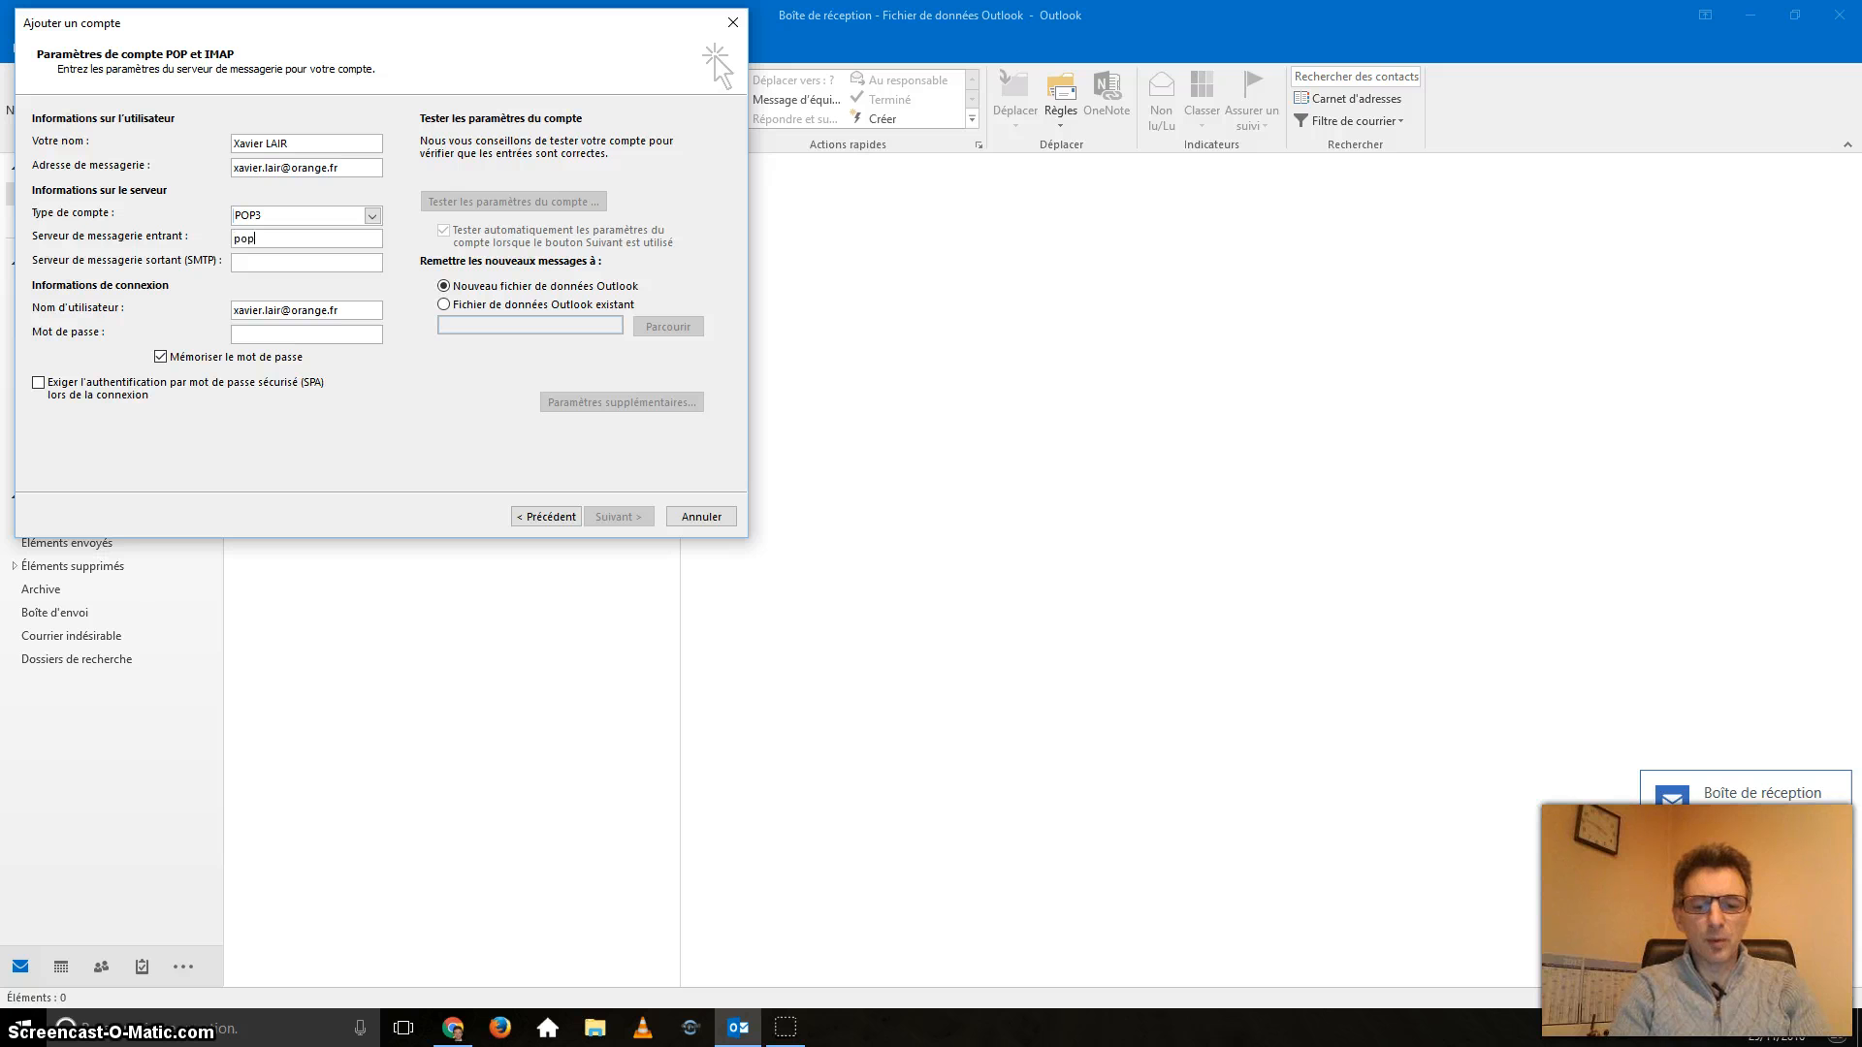
type(".orange.fr")
left_click(269, 265)
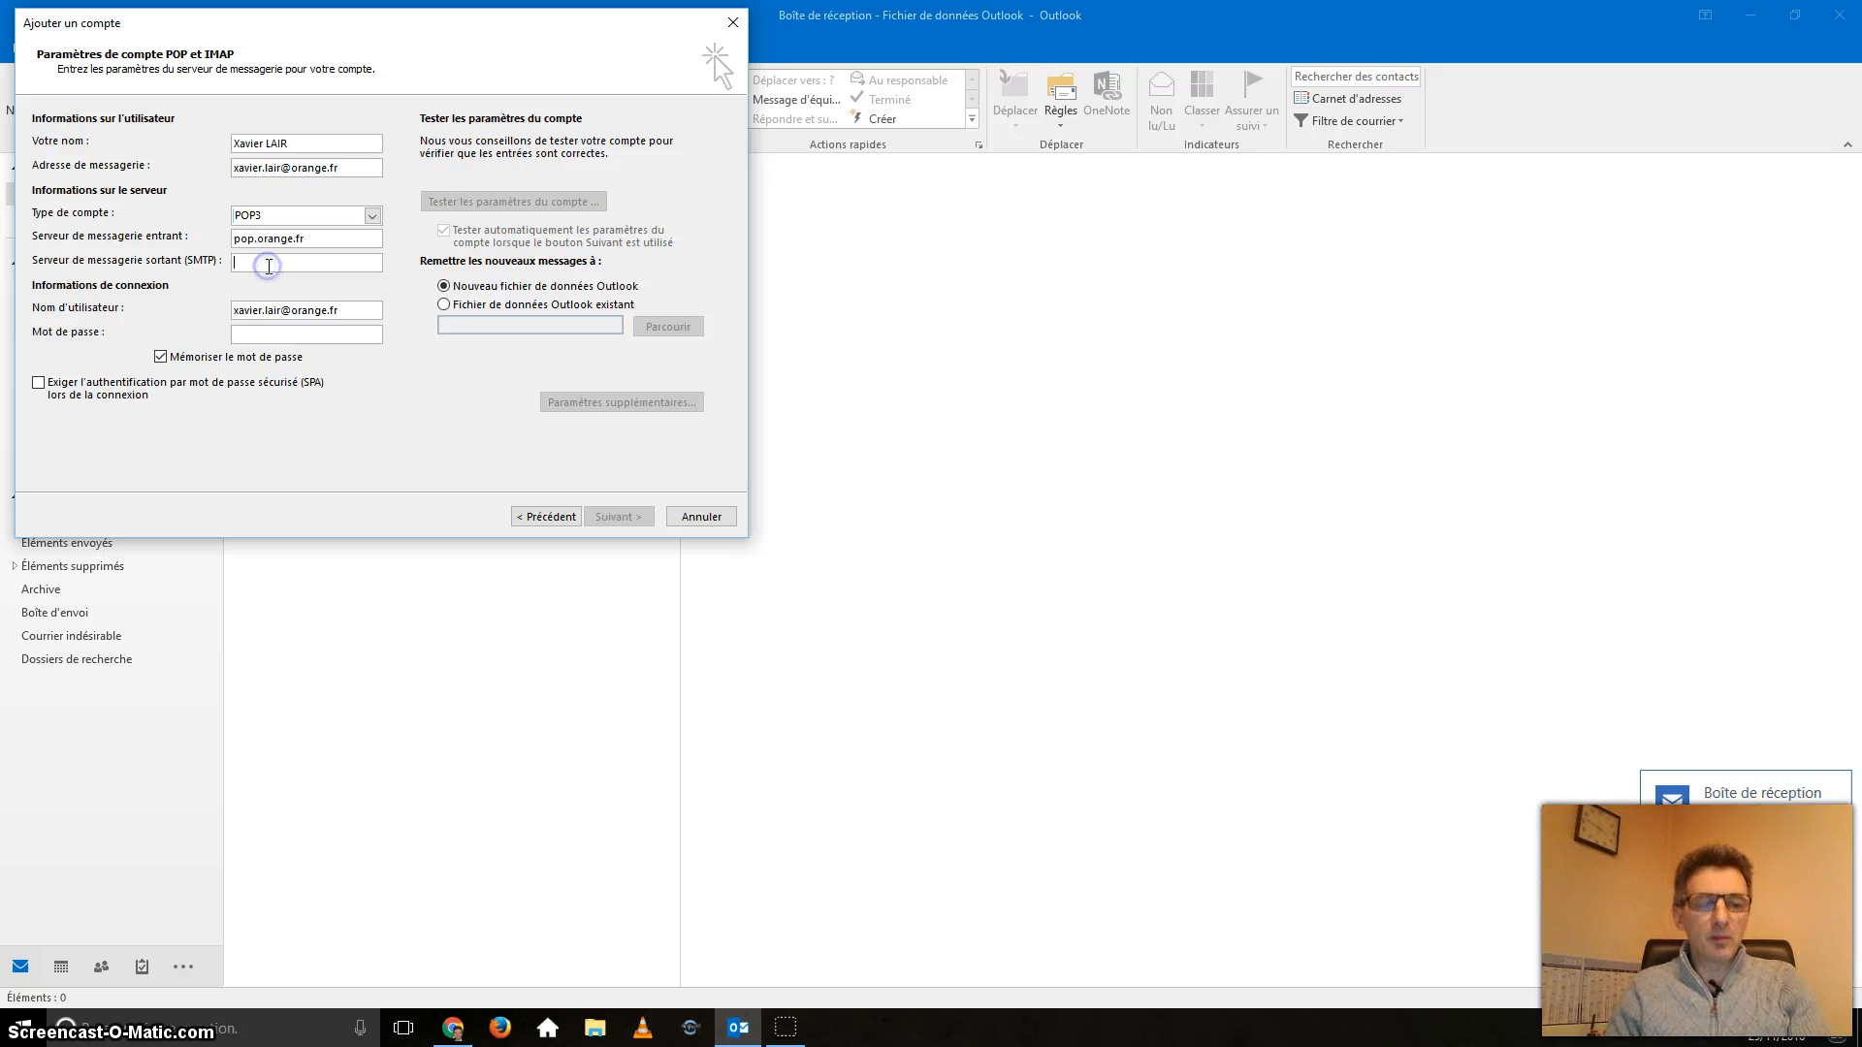
type("ss")
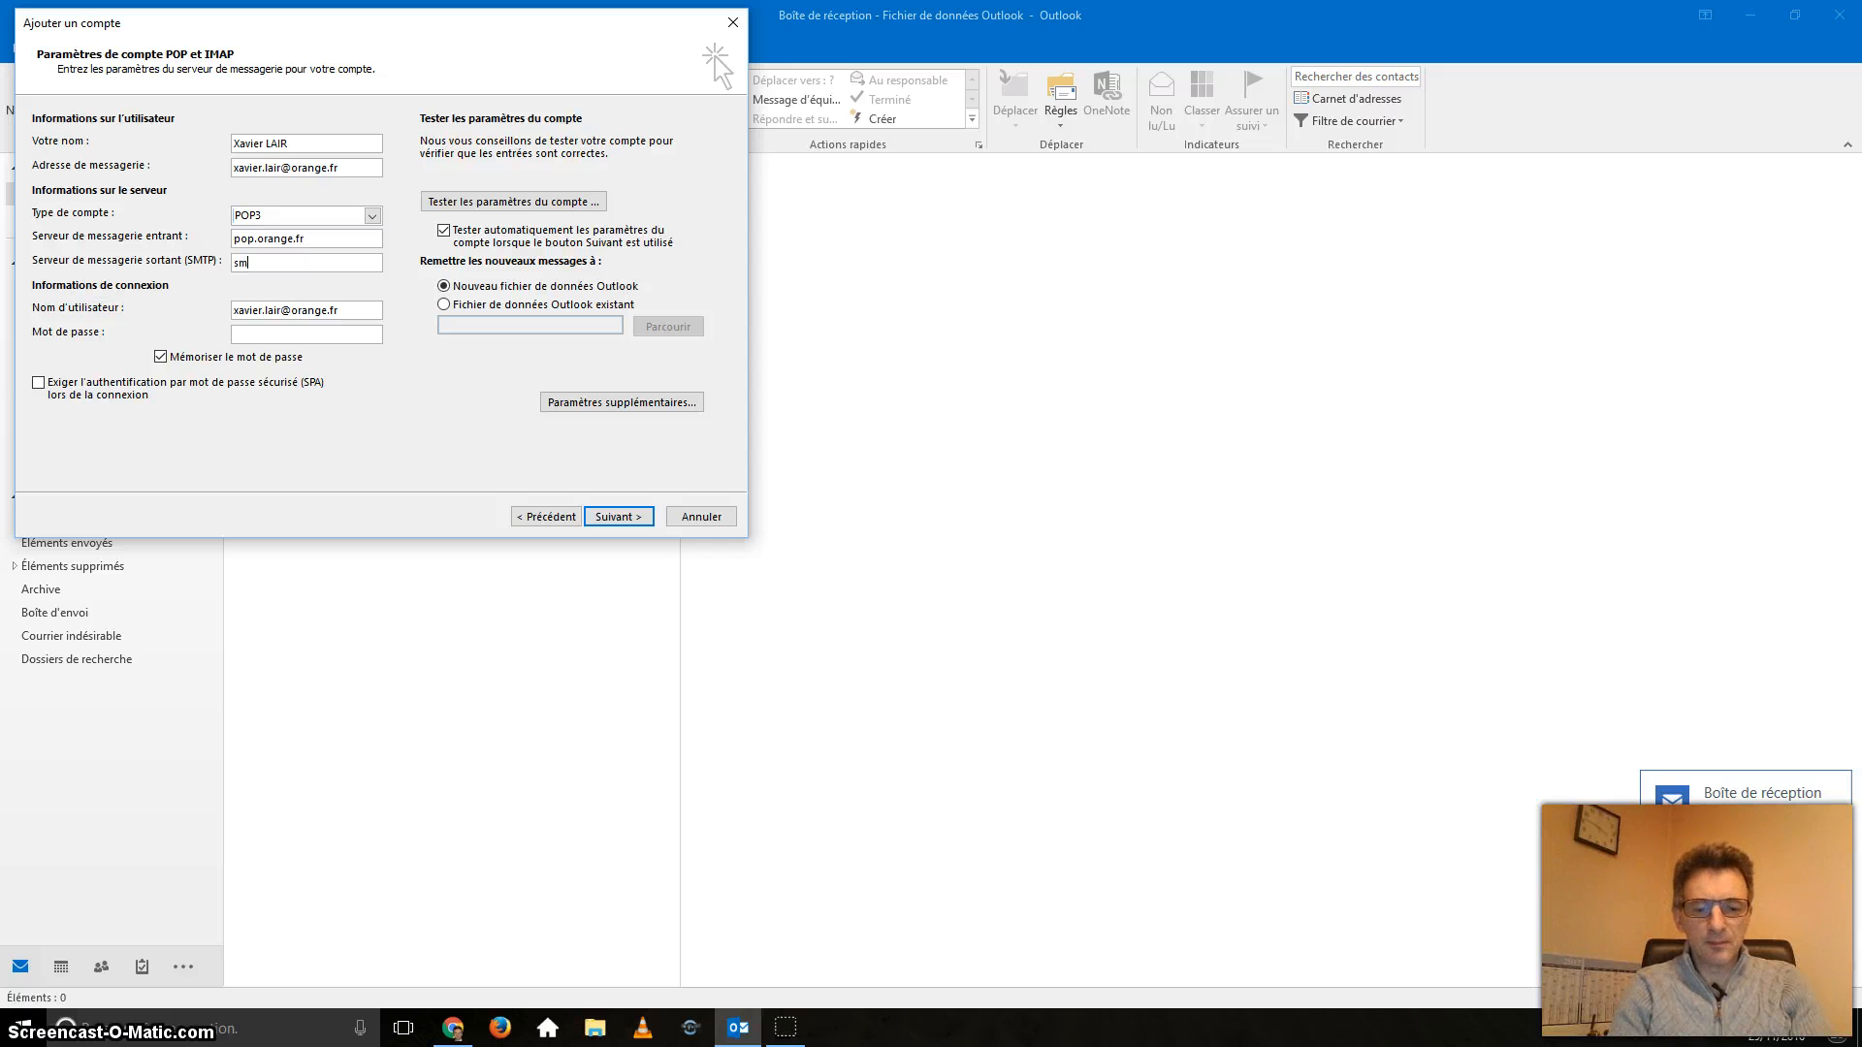
type("tp.")
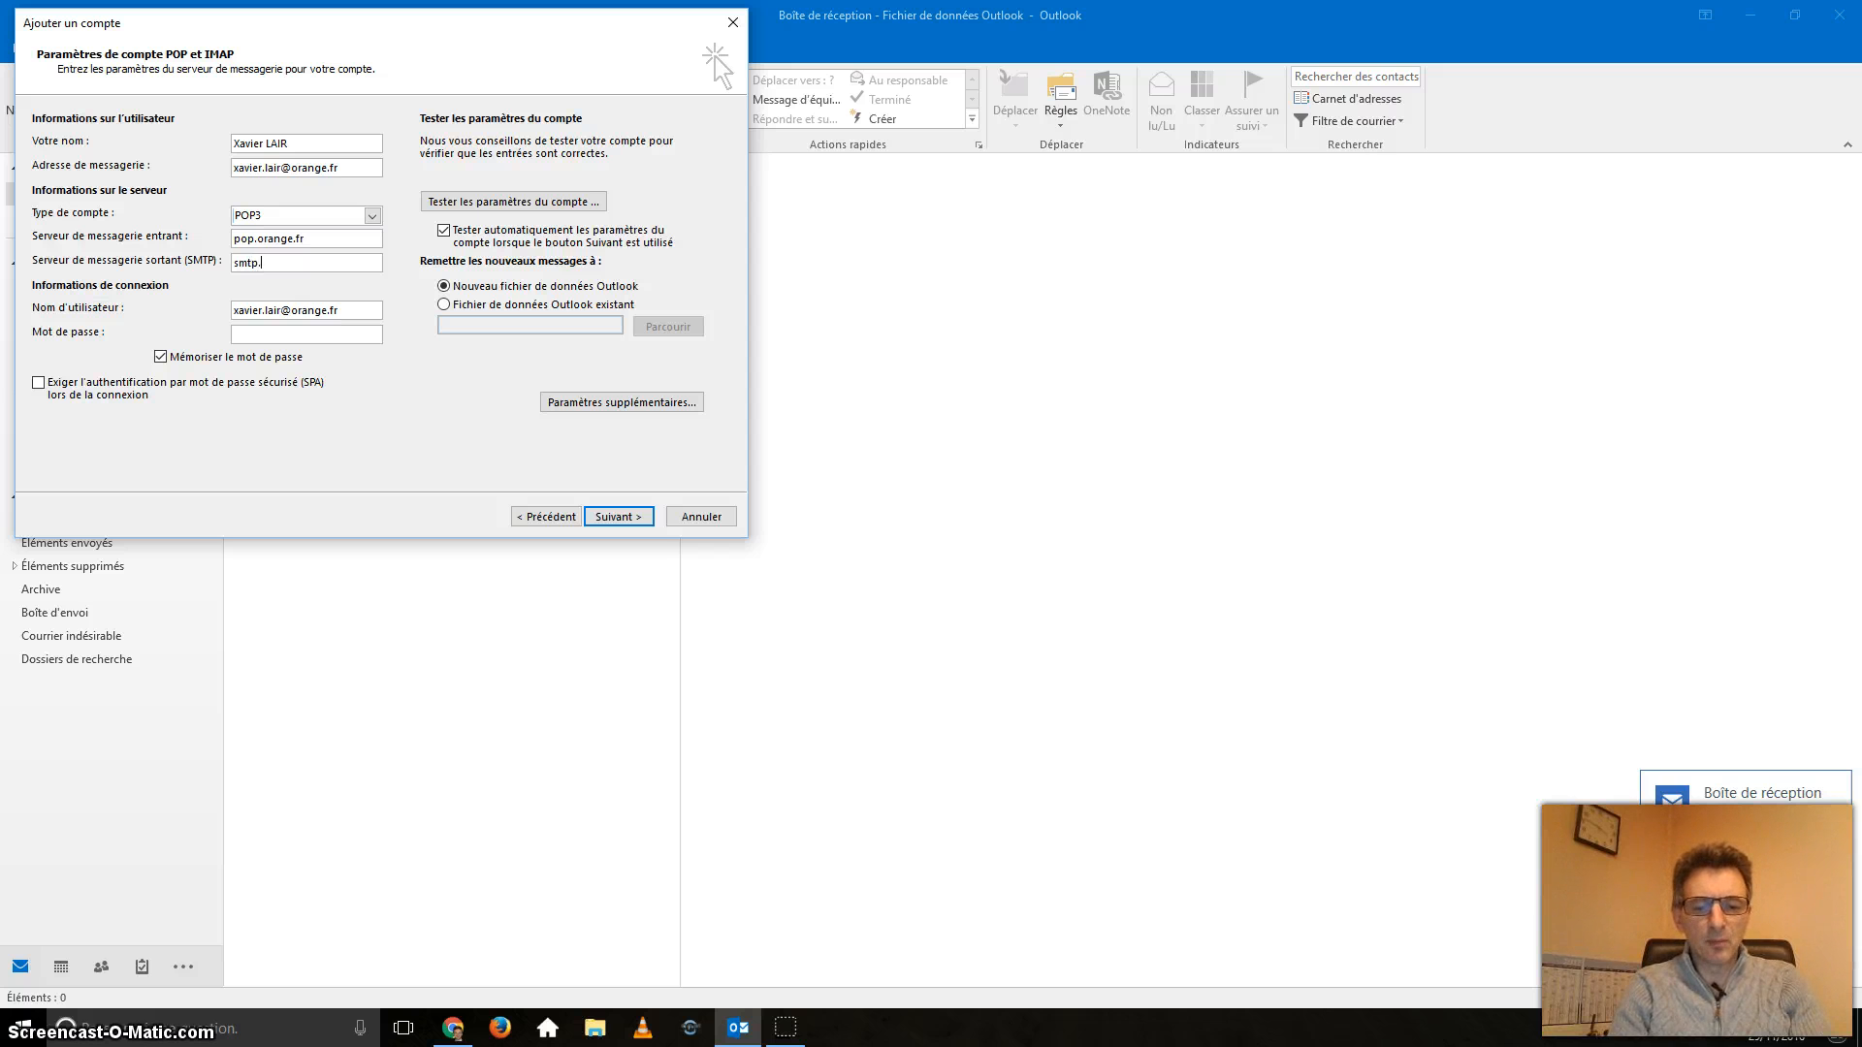
type("orange.fr")
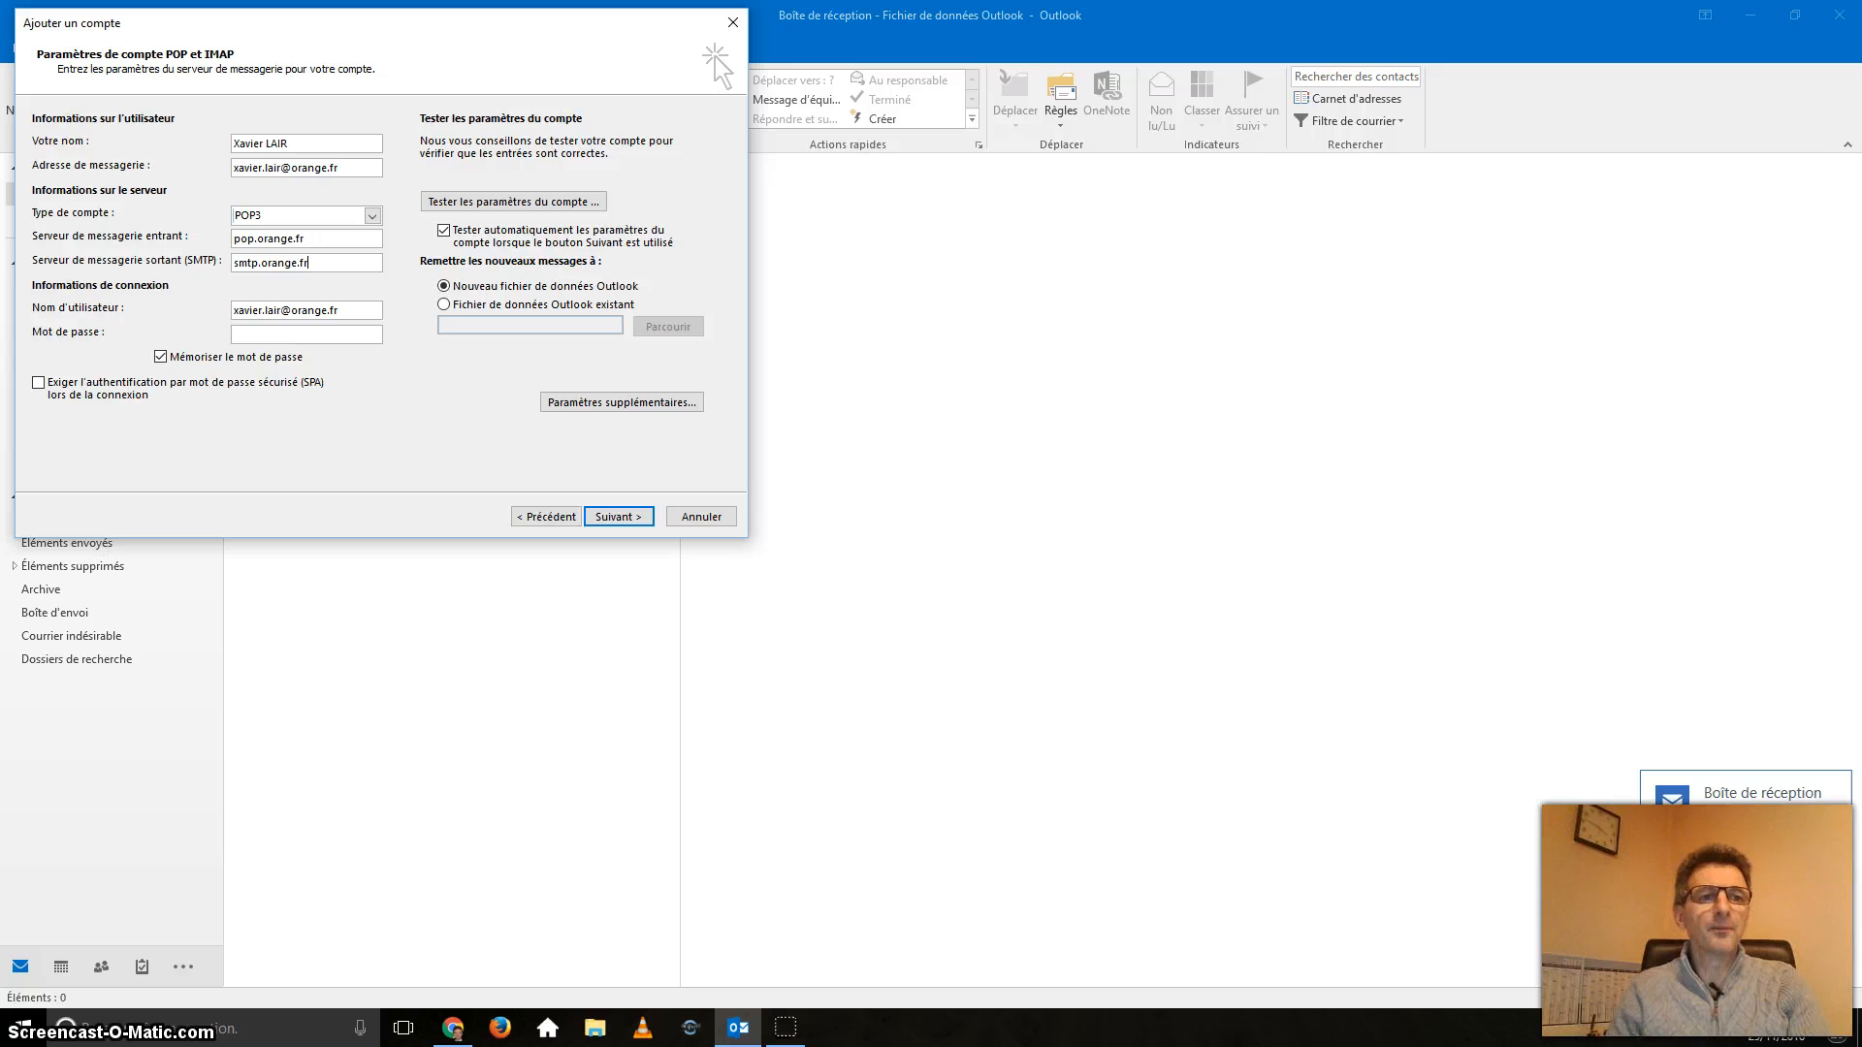
left_click_drag(287, 315, 393, 311)
left_click(361, 312)
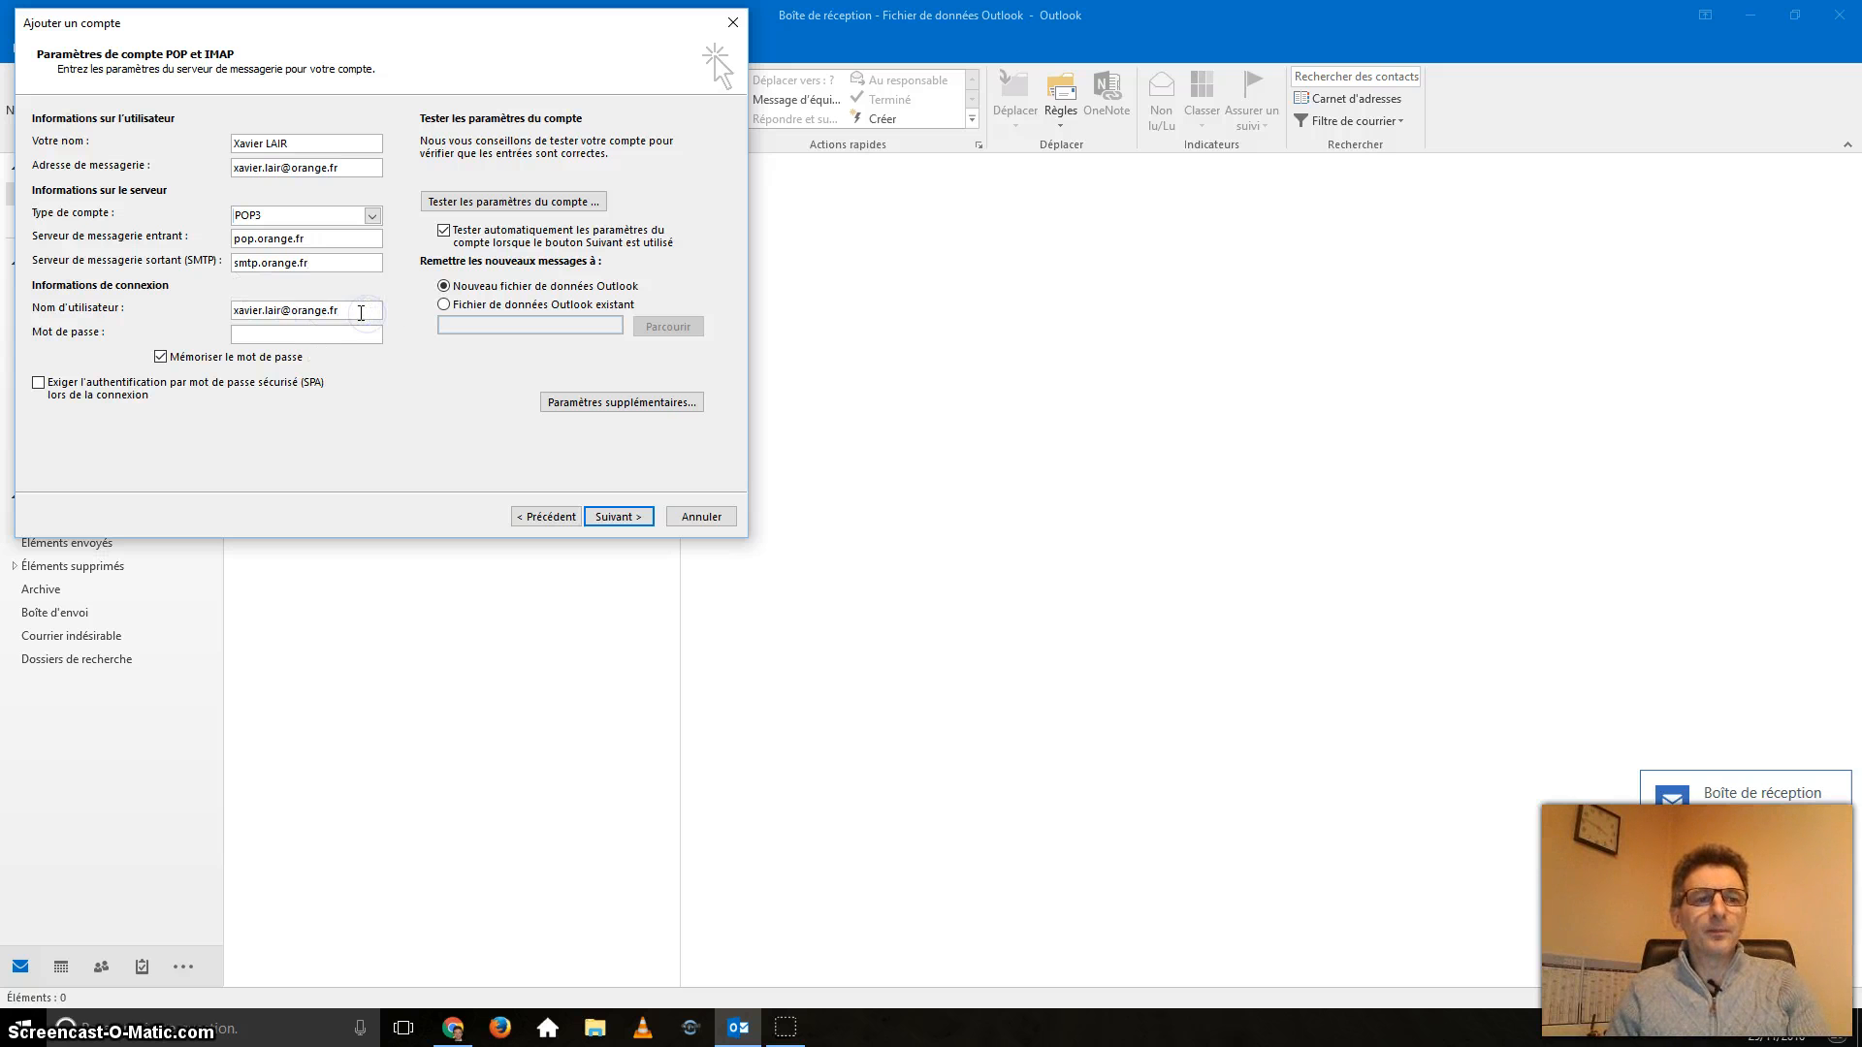
left_click_drag(284, 311, 406, 311)
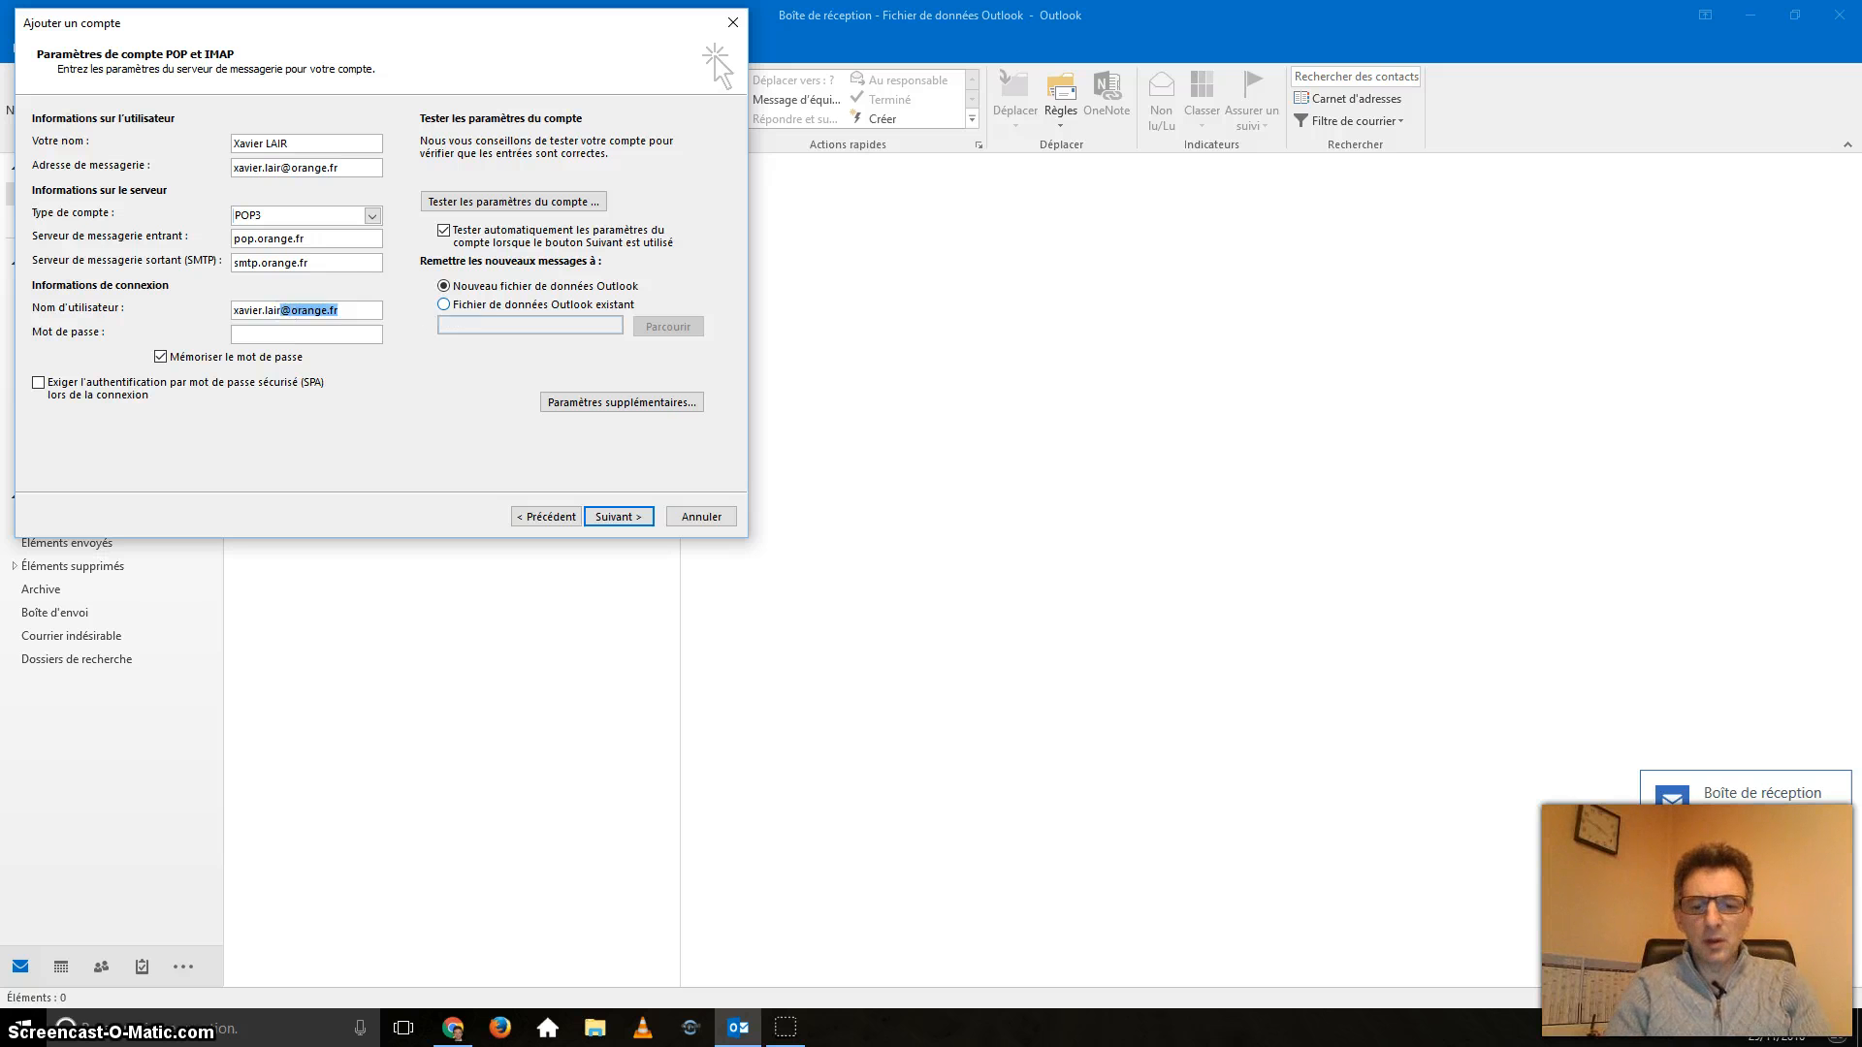
key("BackSpace")
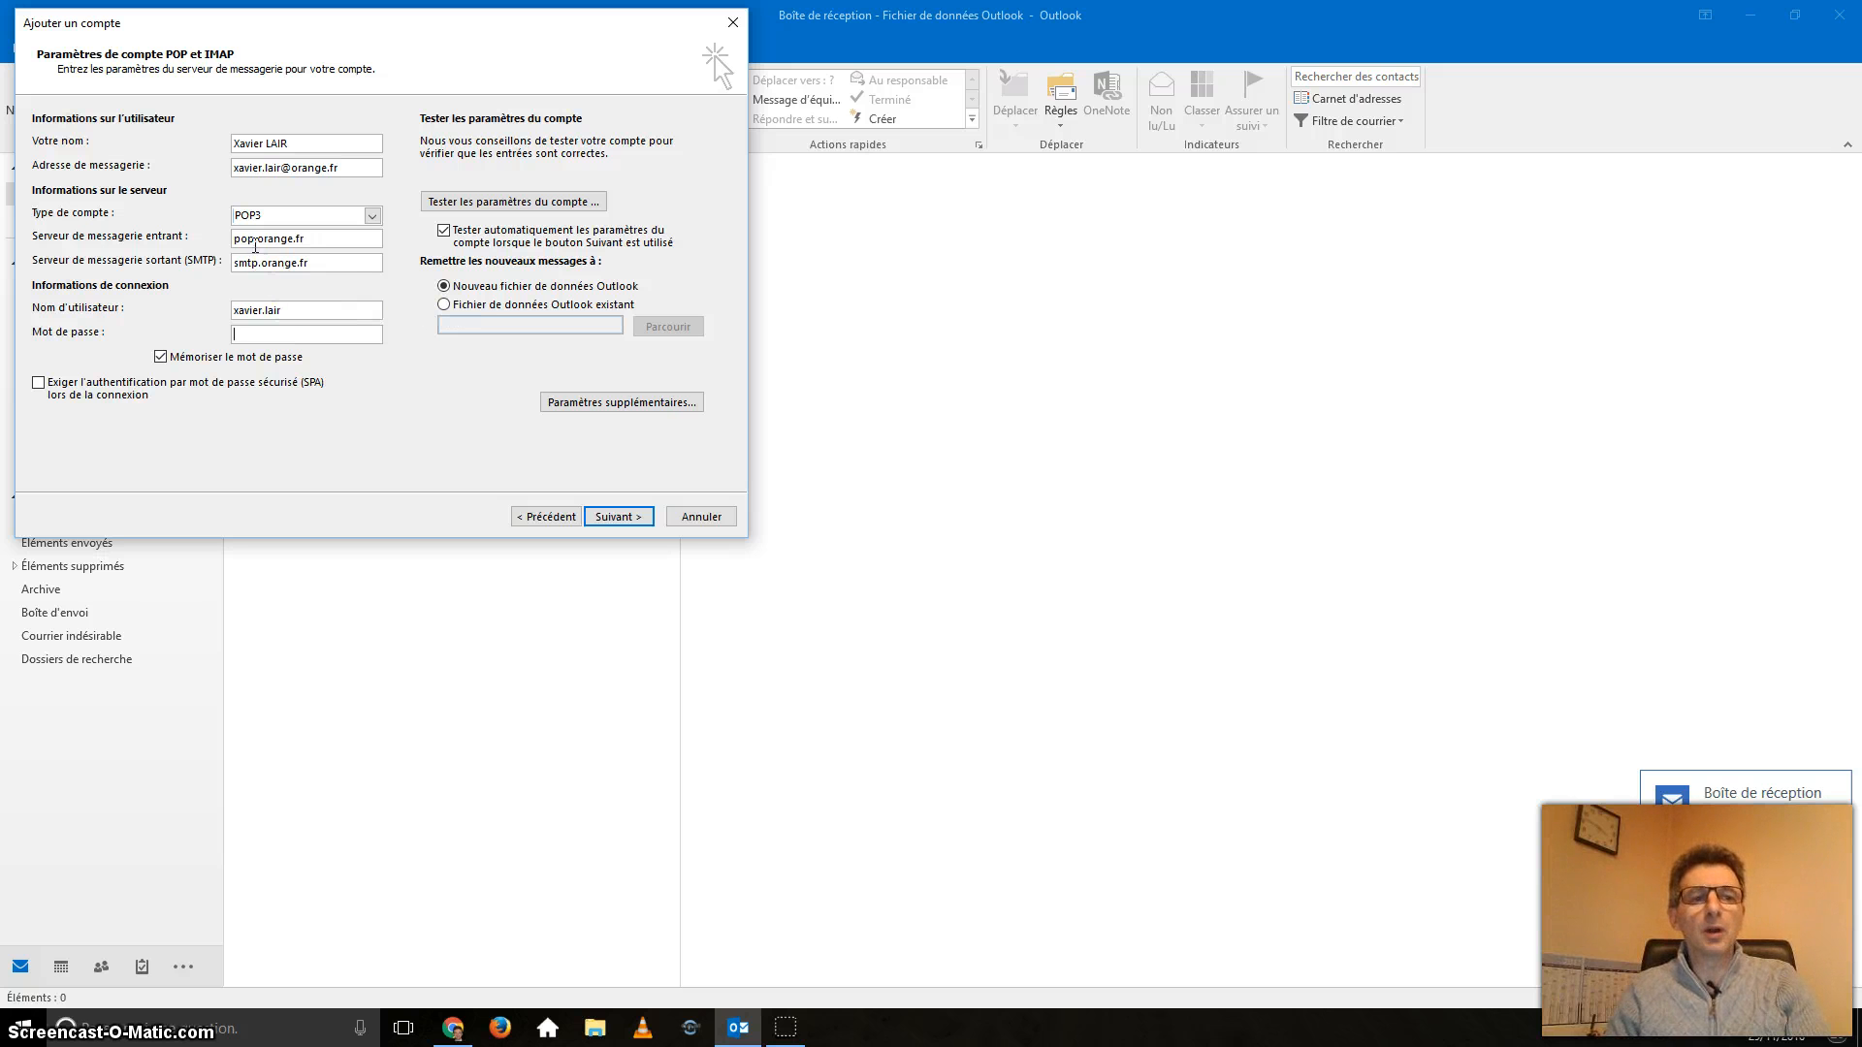
key("Tab")
left_click(292, 335)
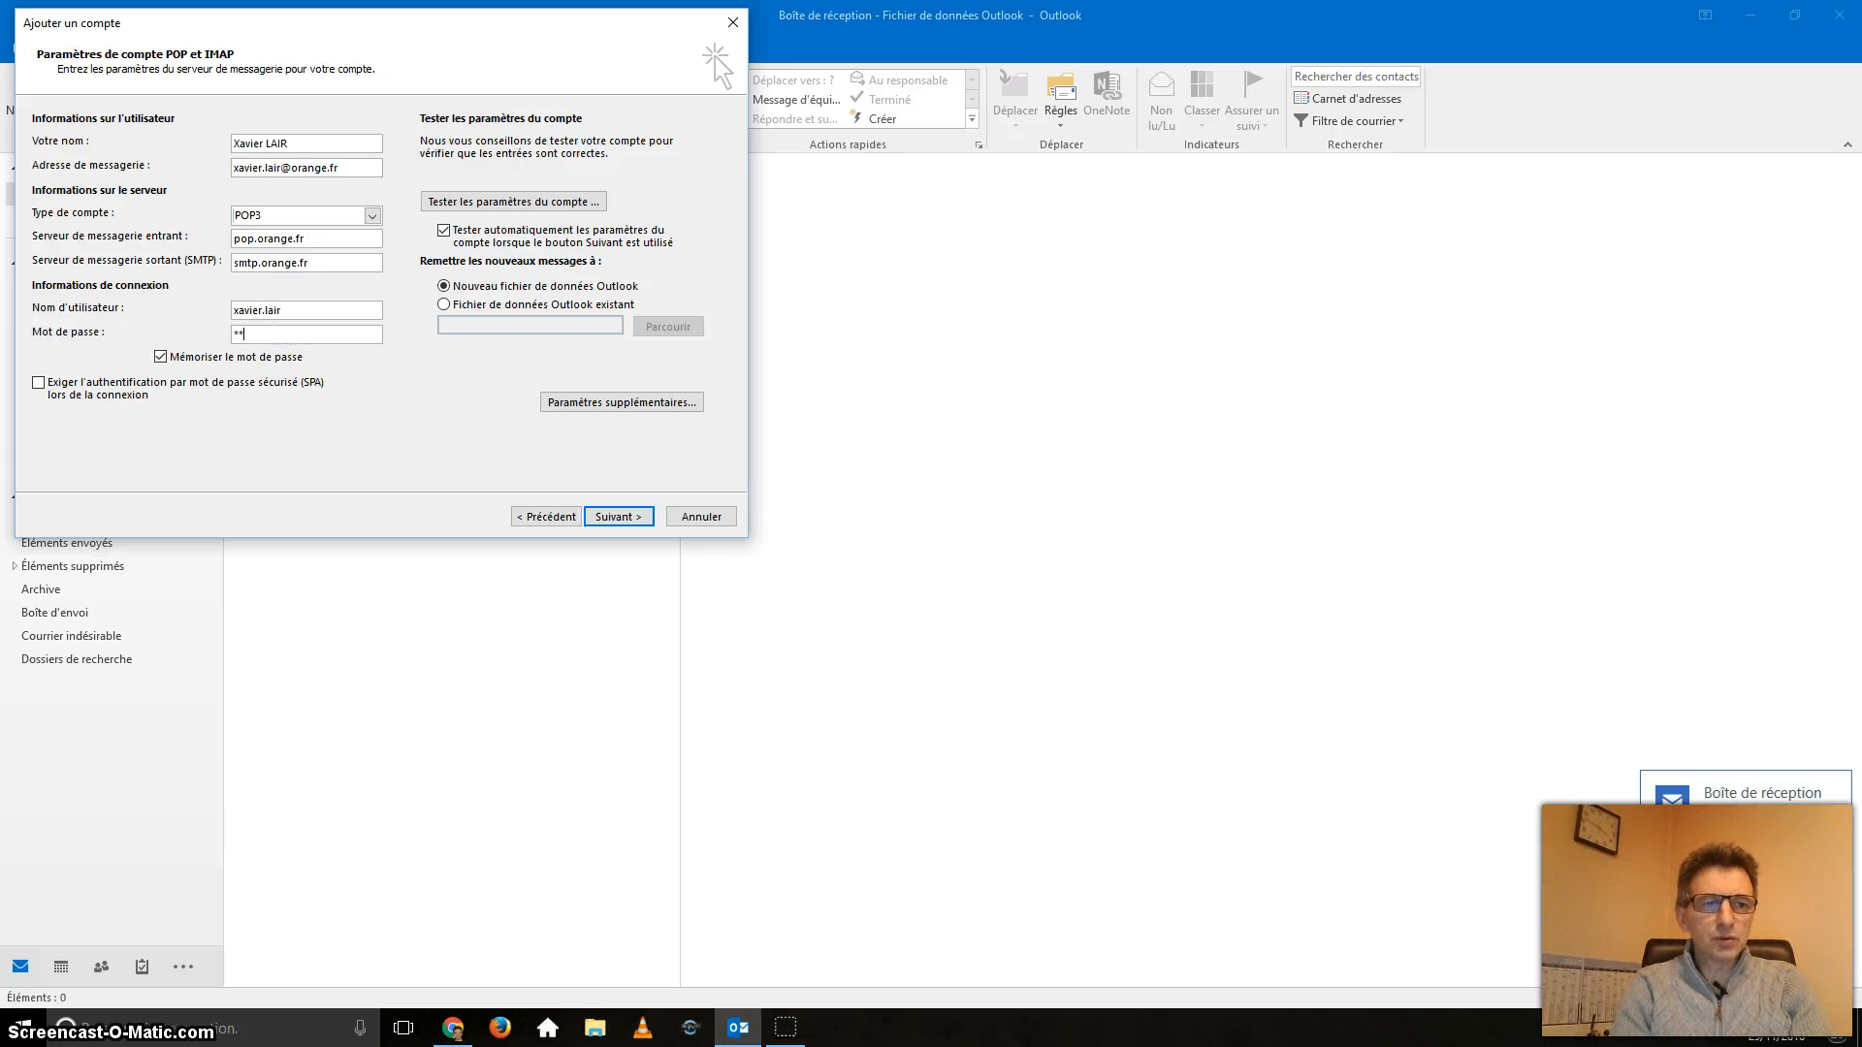
type("***********")
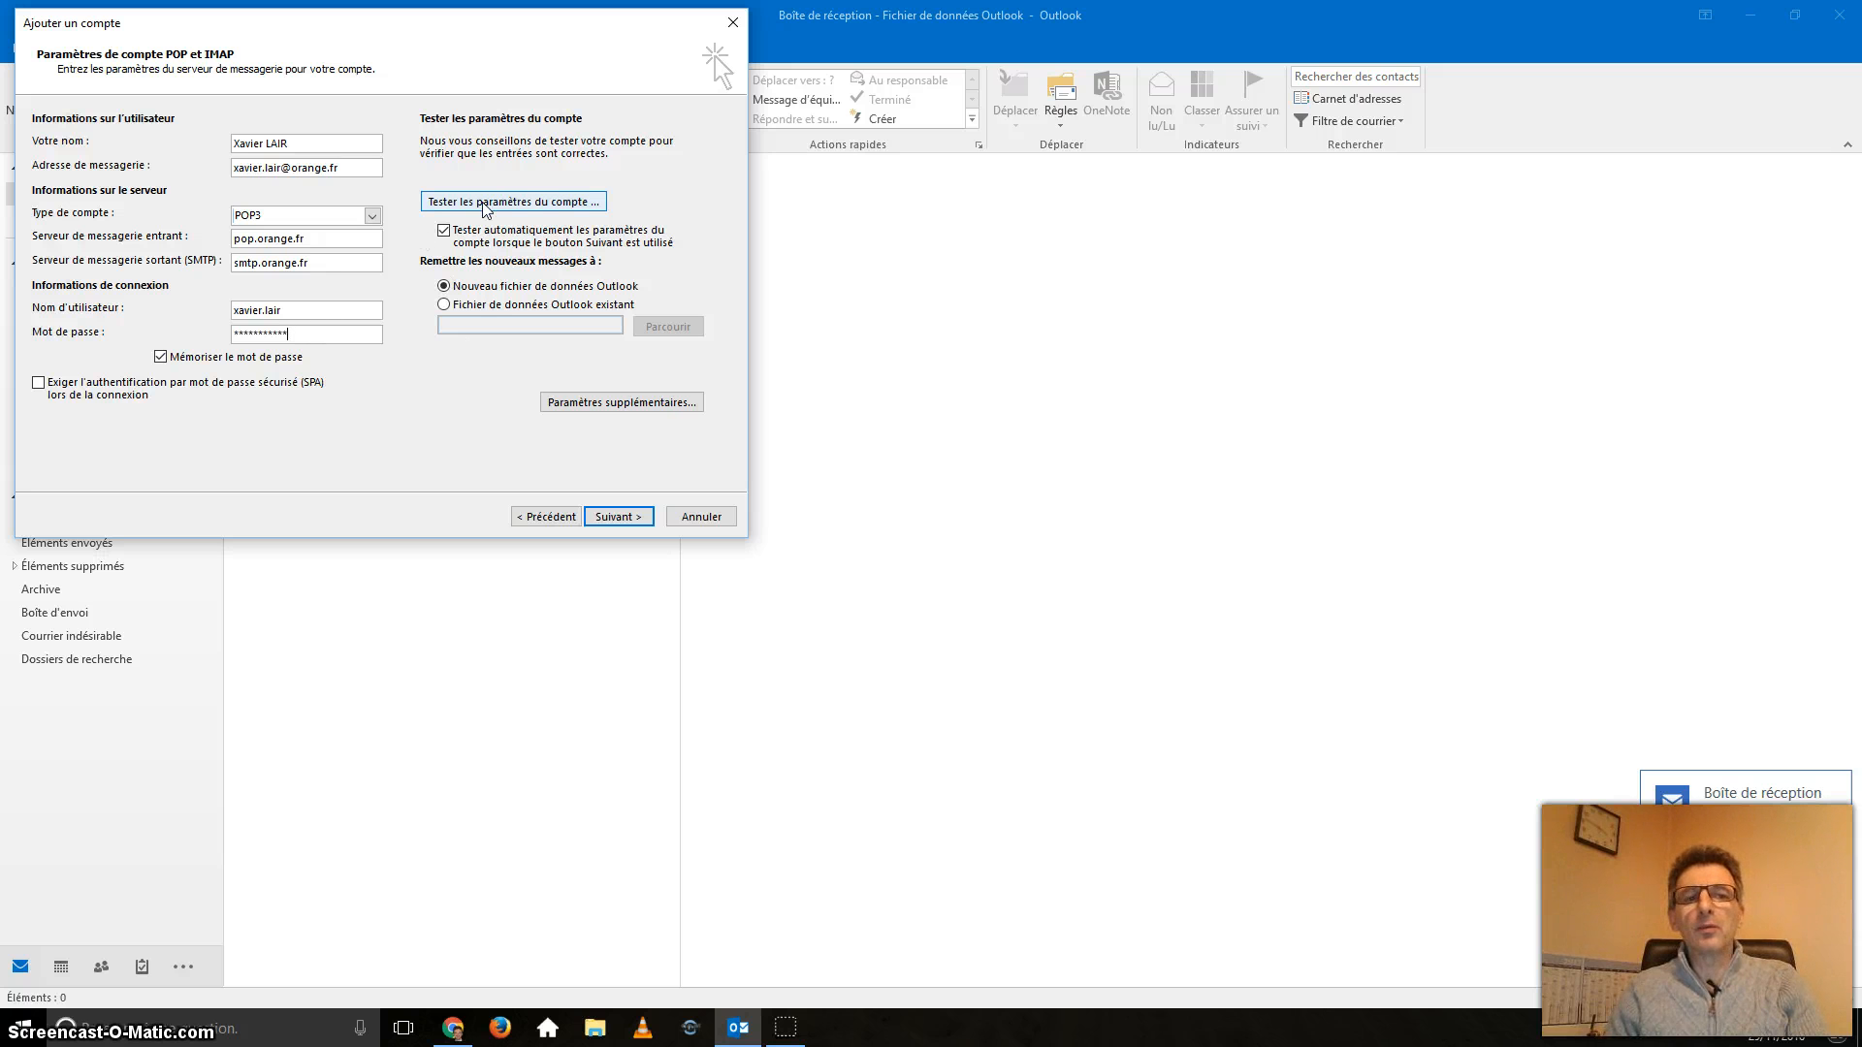
left_click(445, 231)
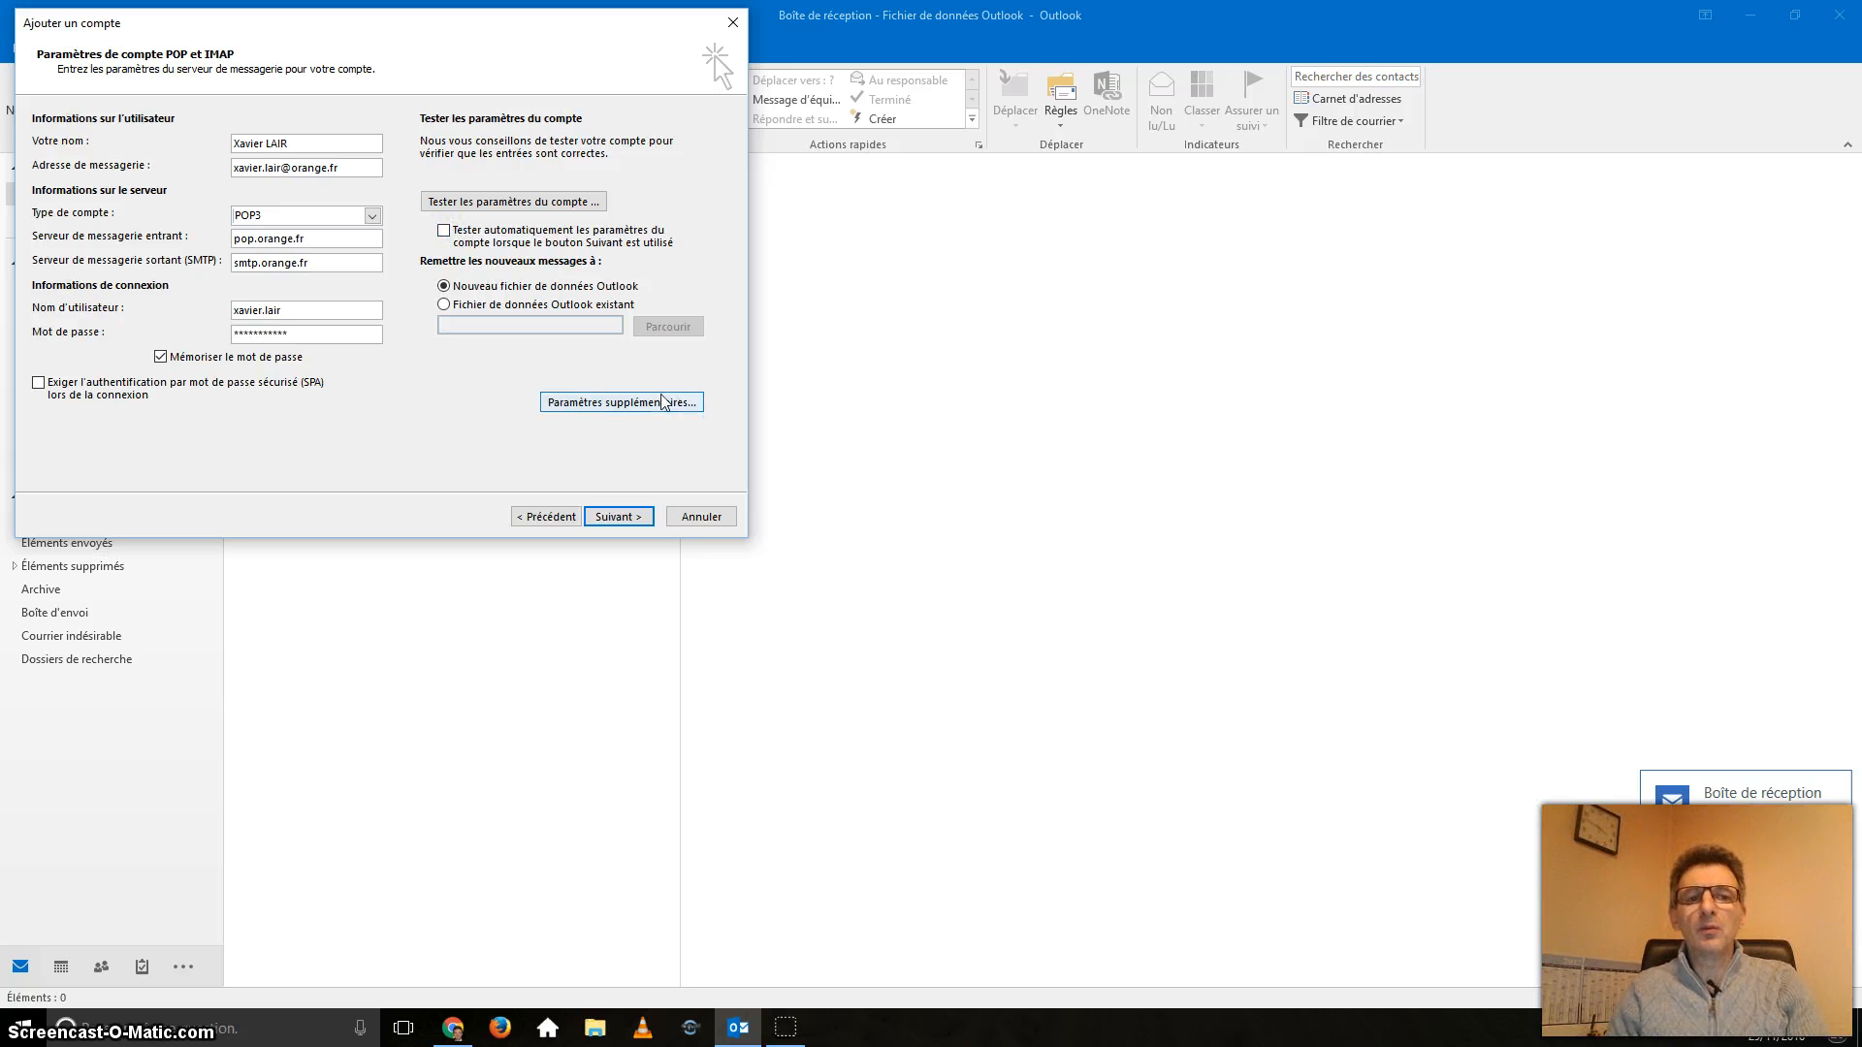
In Paramètres supplémentaires, enter a Bal Orange account name, organisation FCGA and the owner's reply address.
left_click(657, 409)
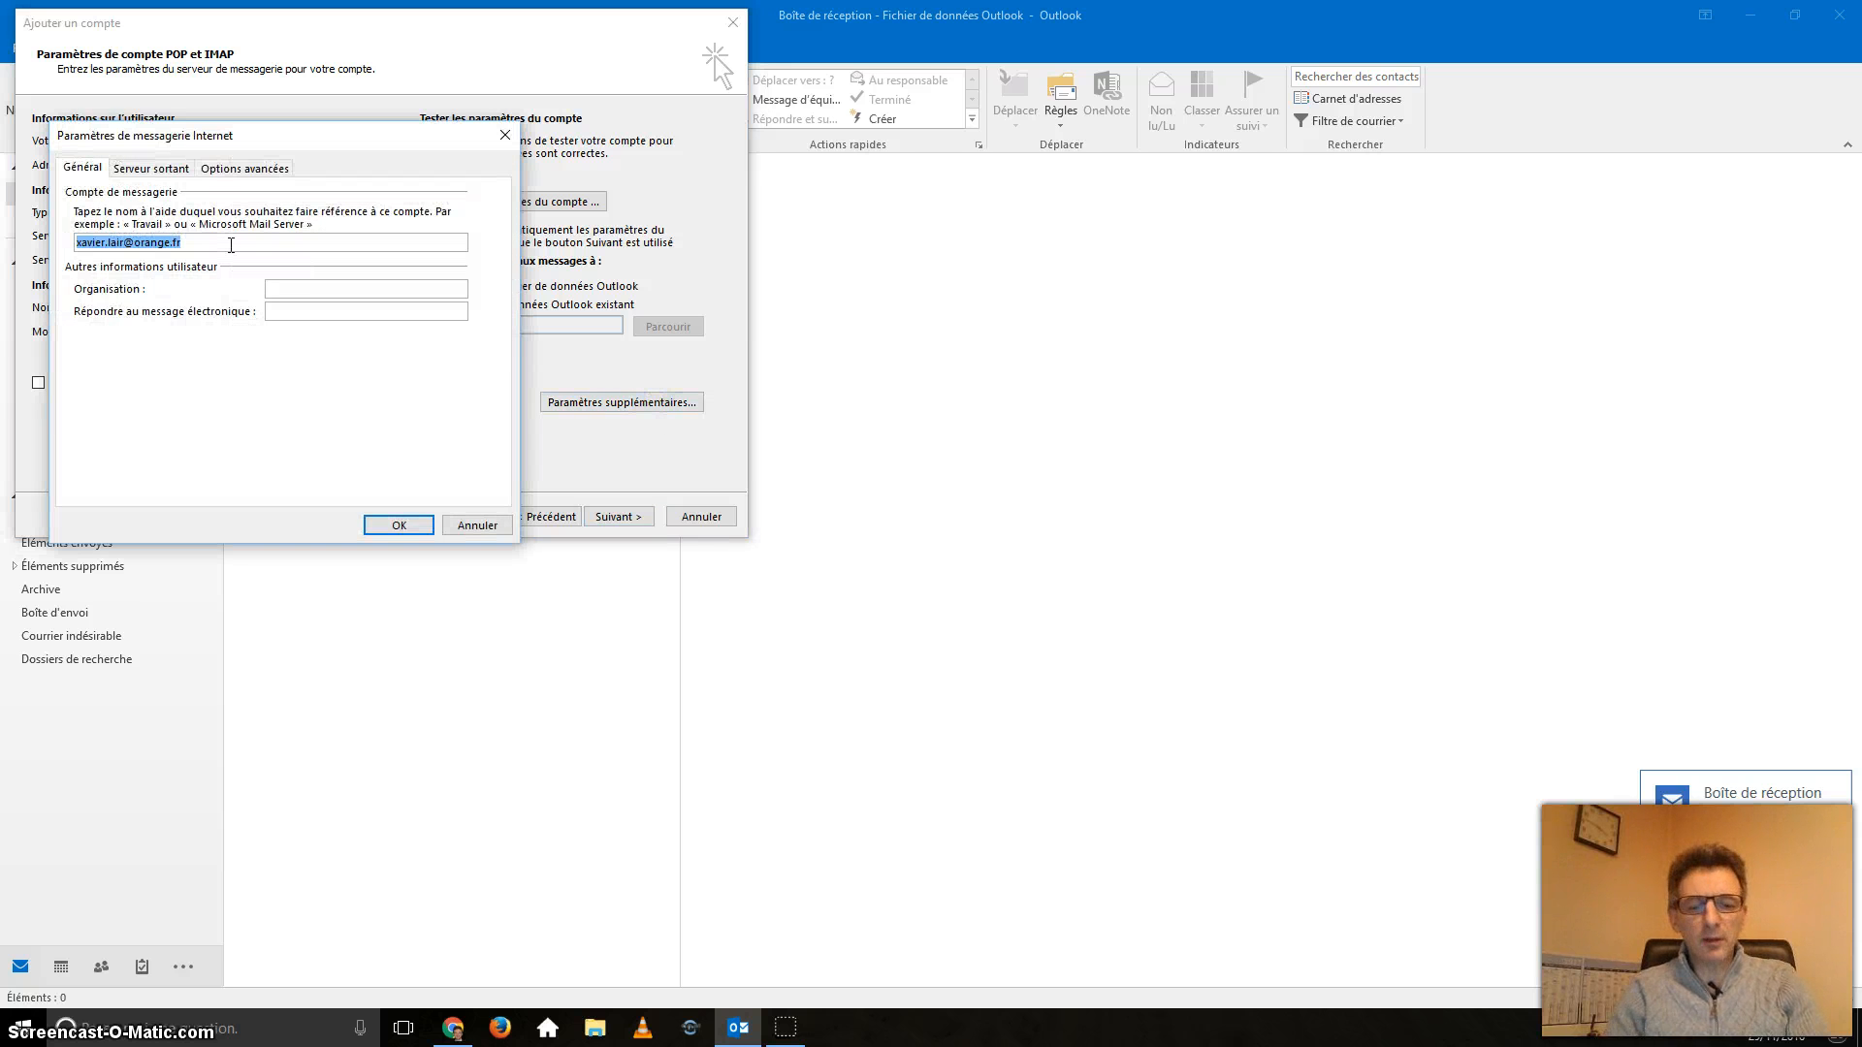
type("Bal")
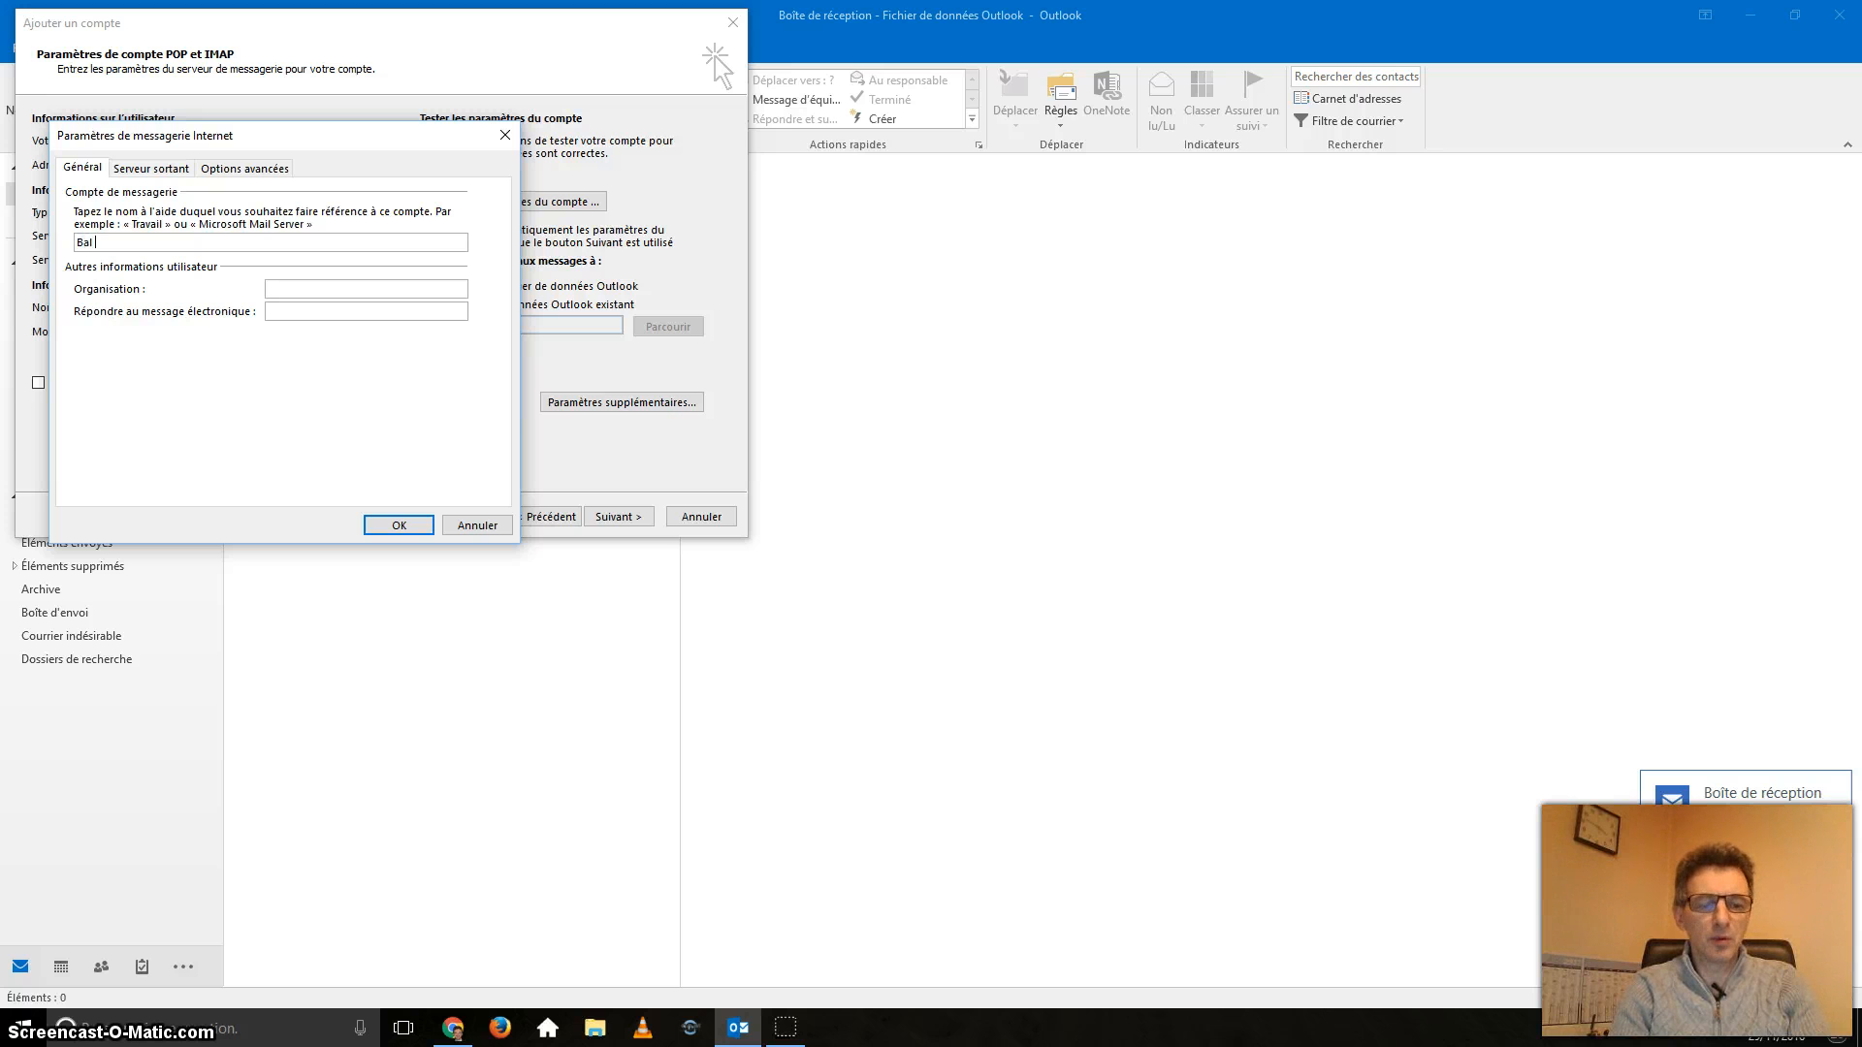
type(" Orange")
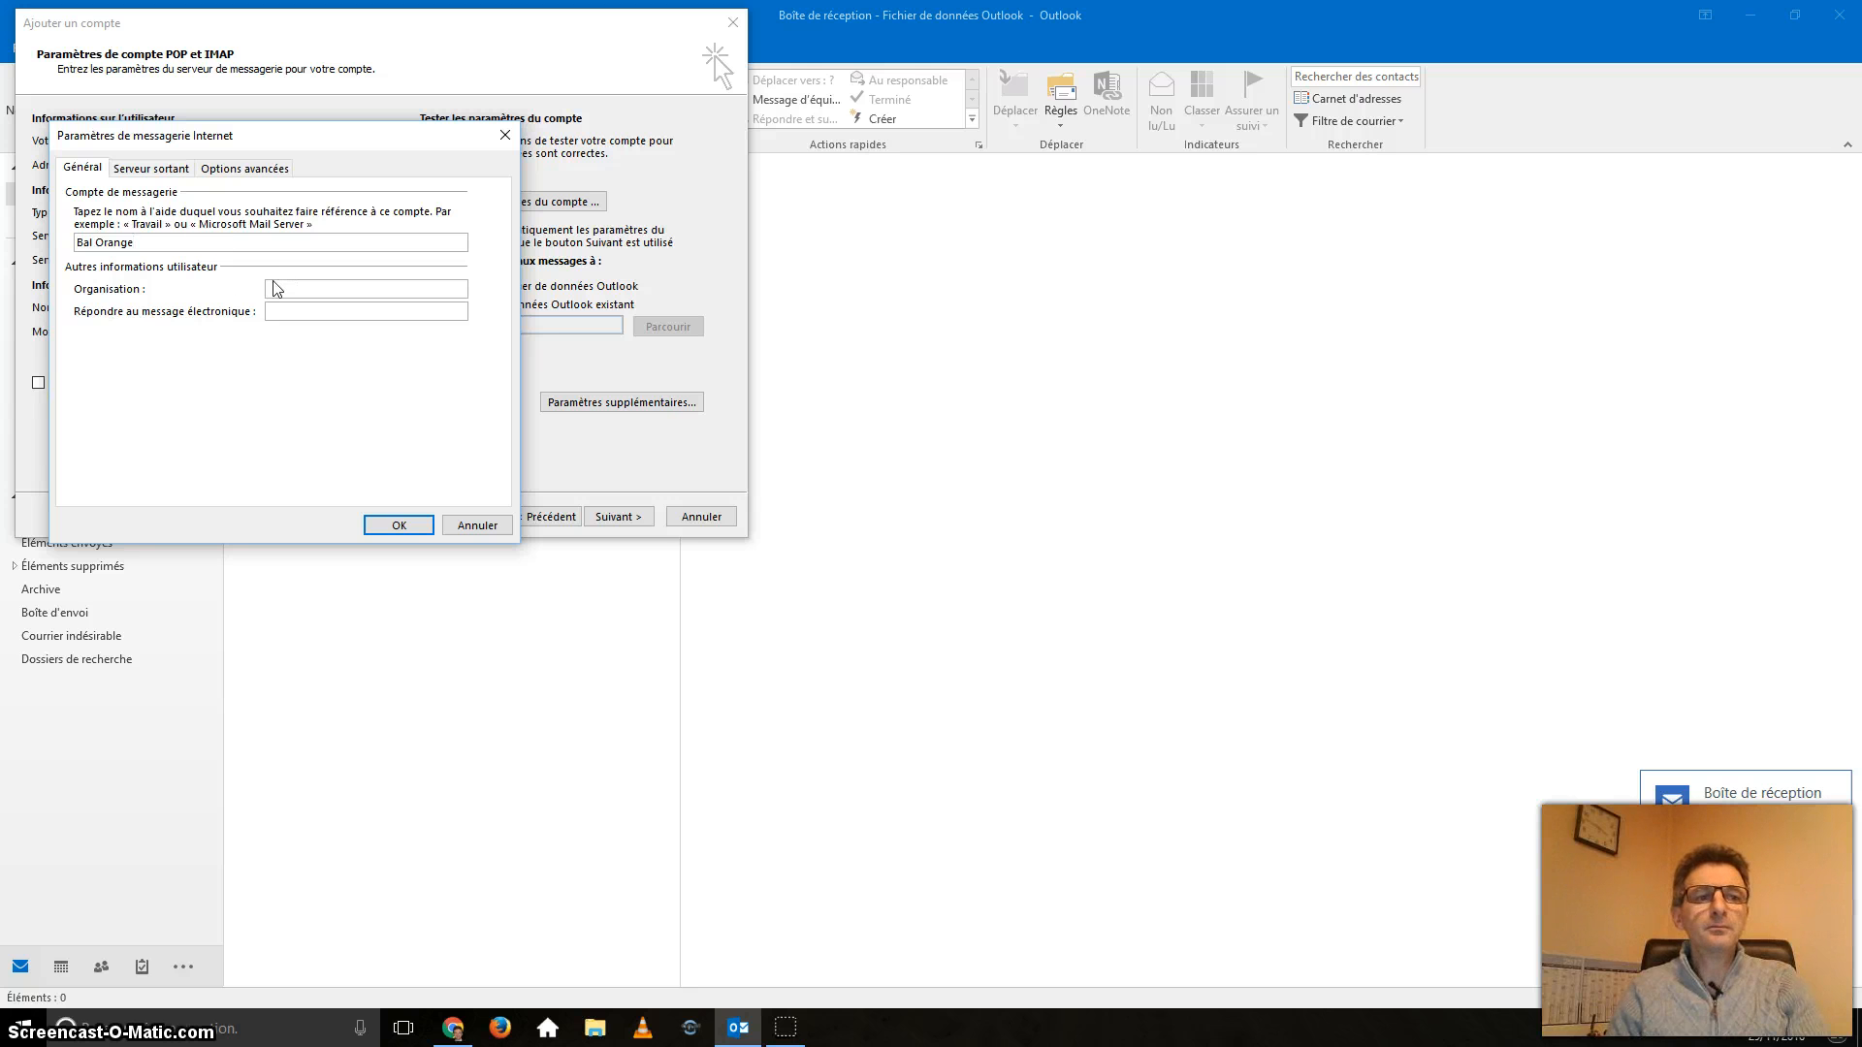
type(" Xavier")
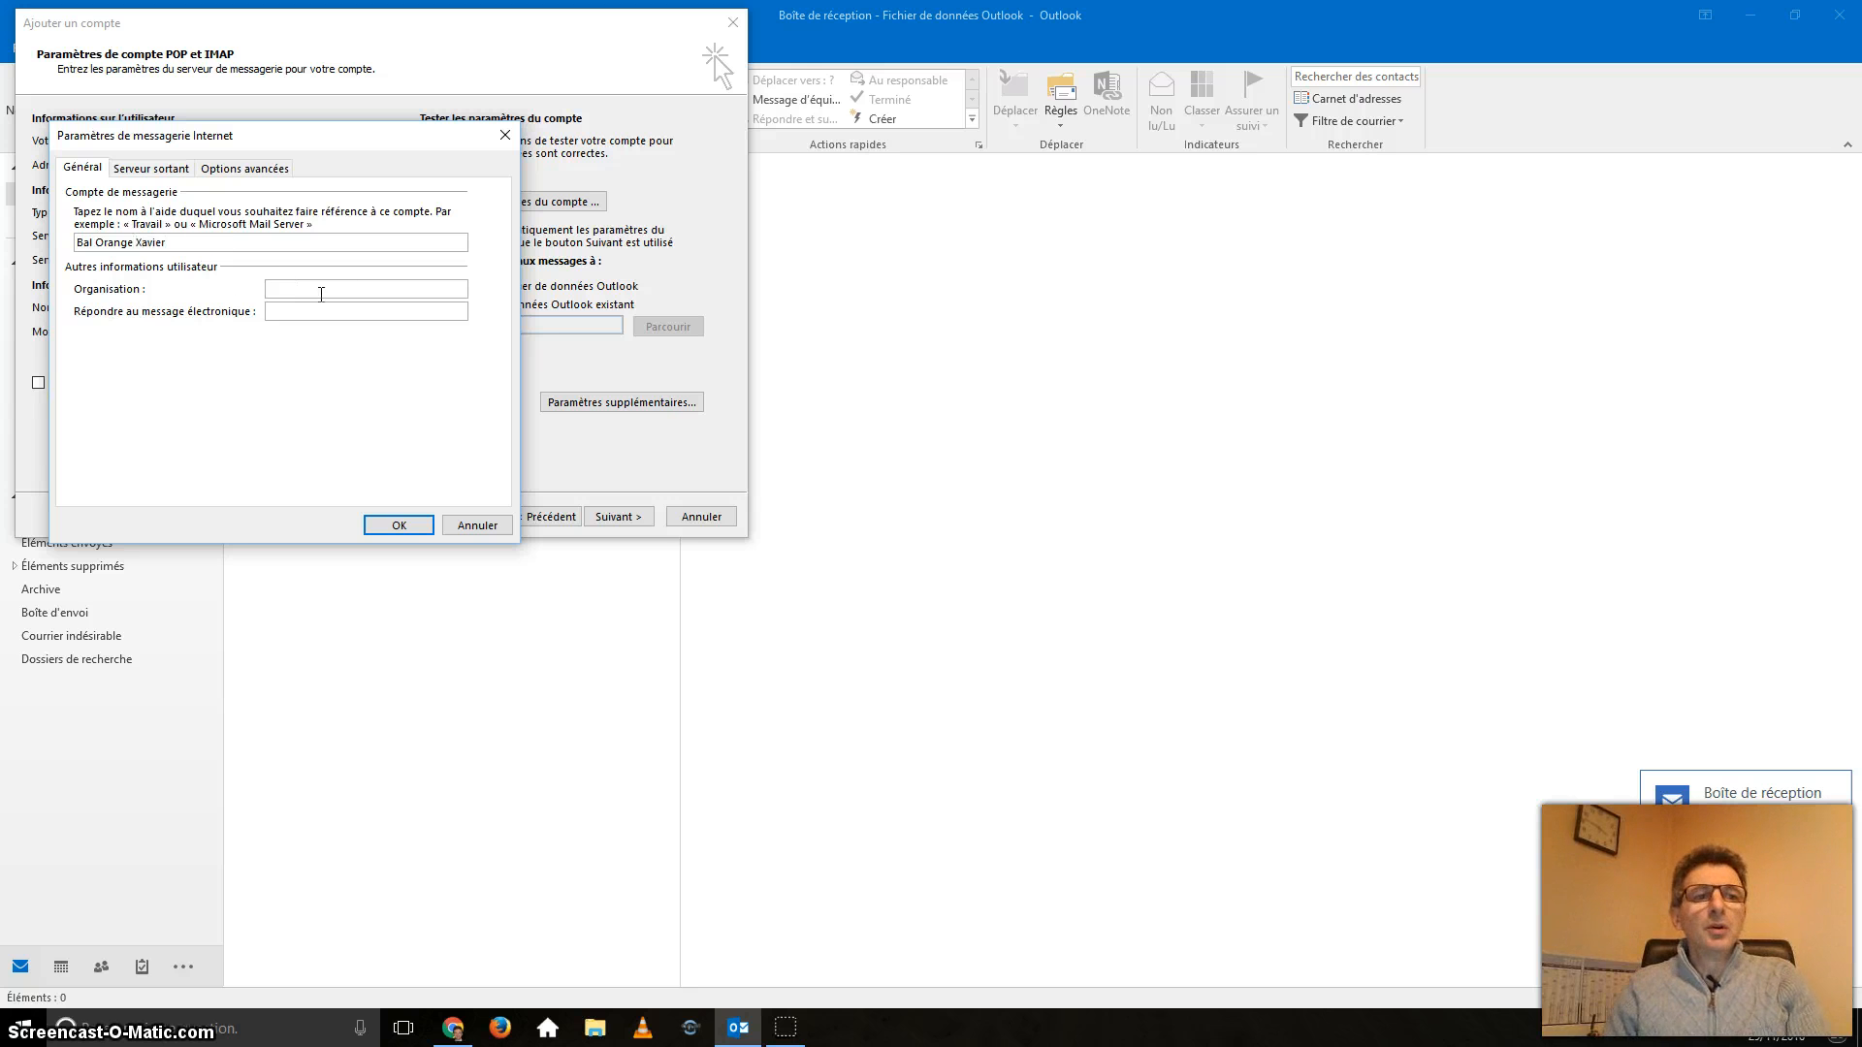
left_click(346, 283)
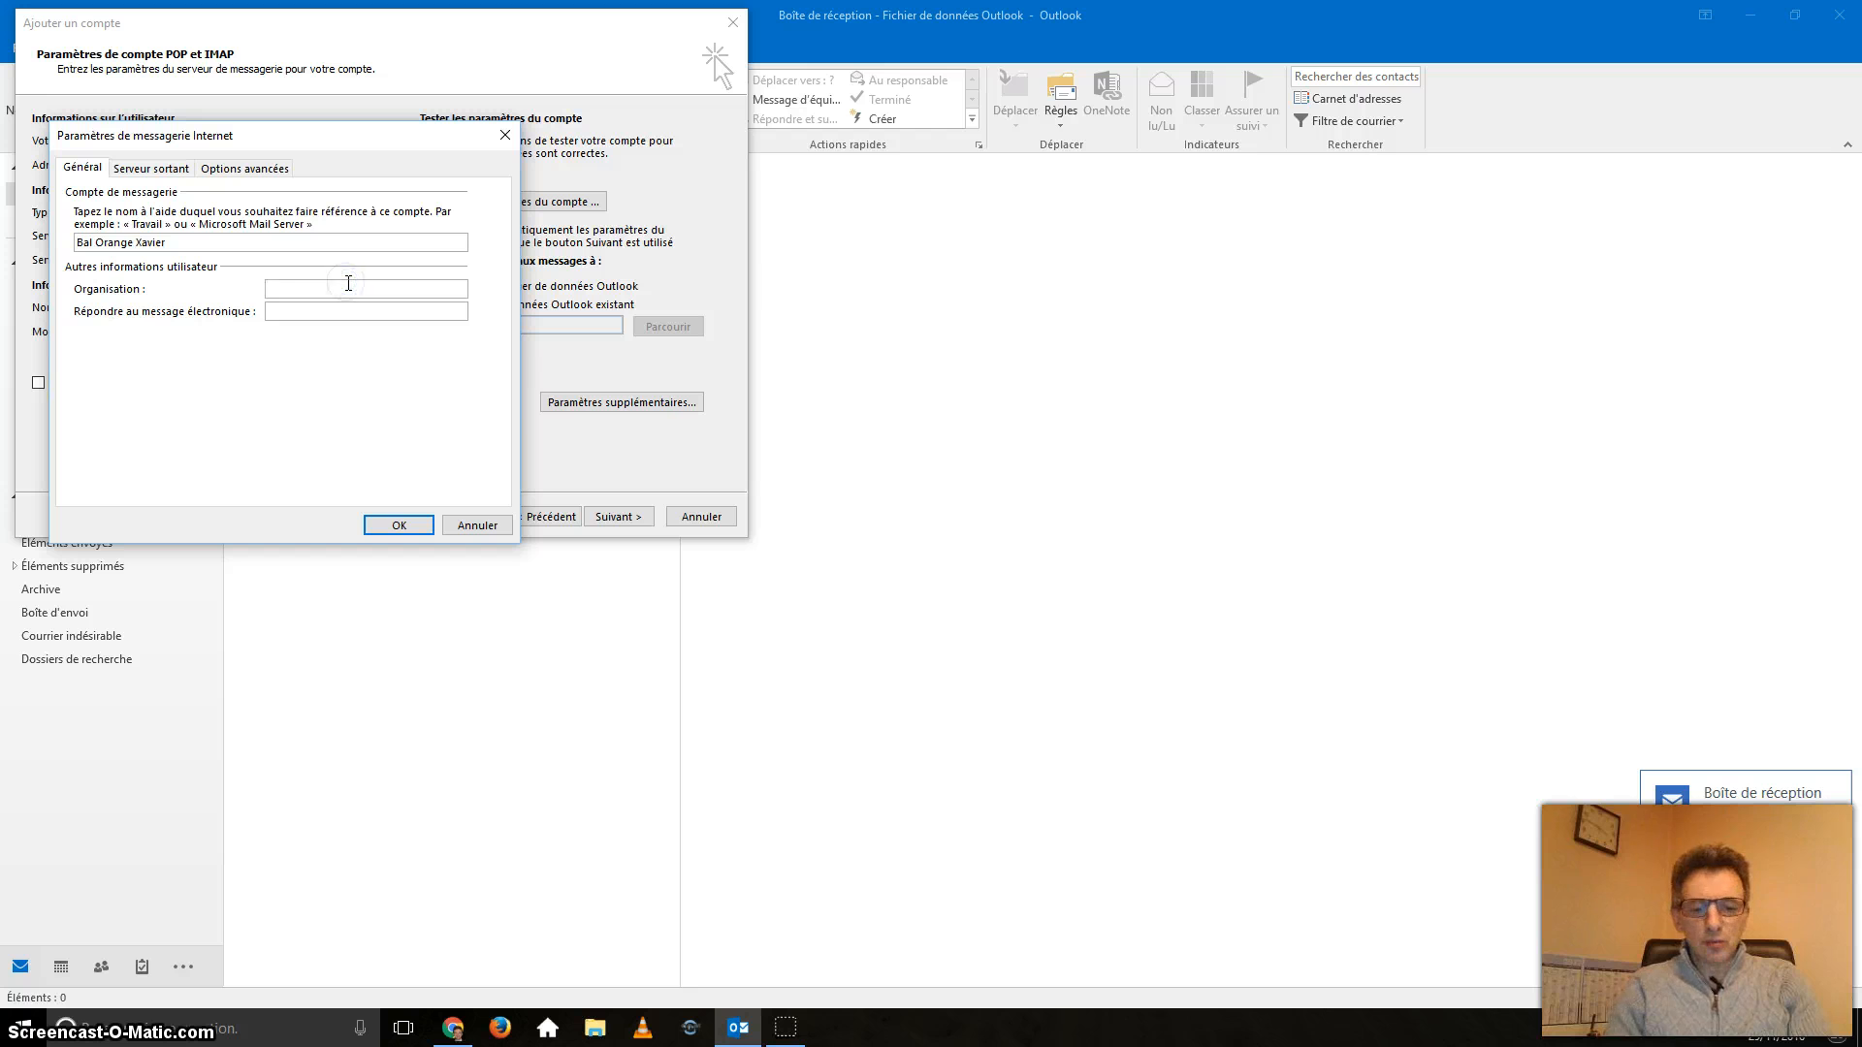
type("FCGA")
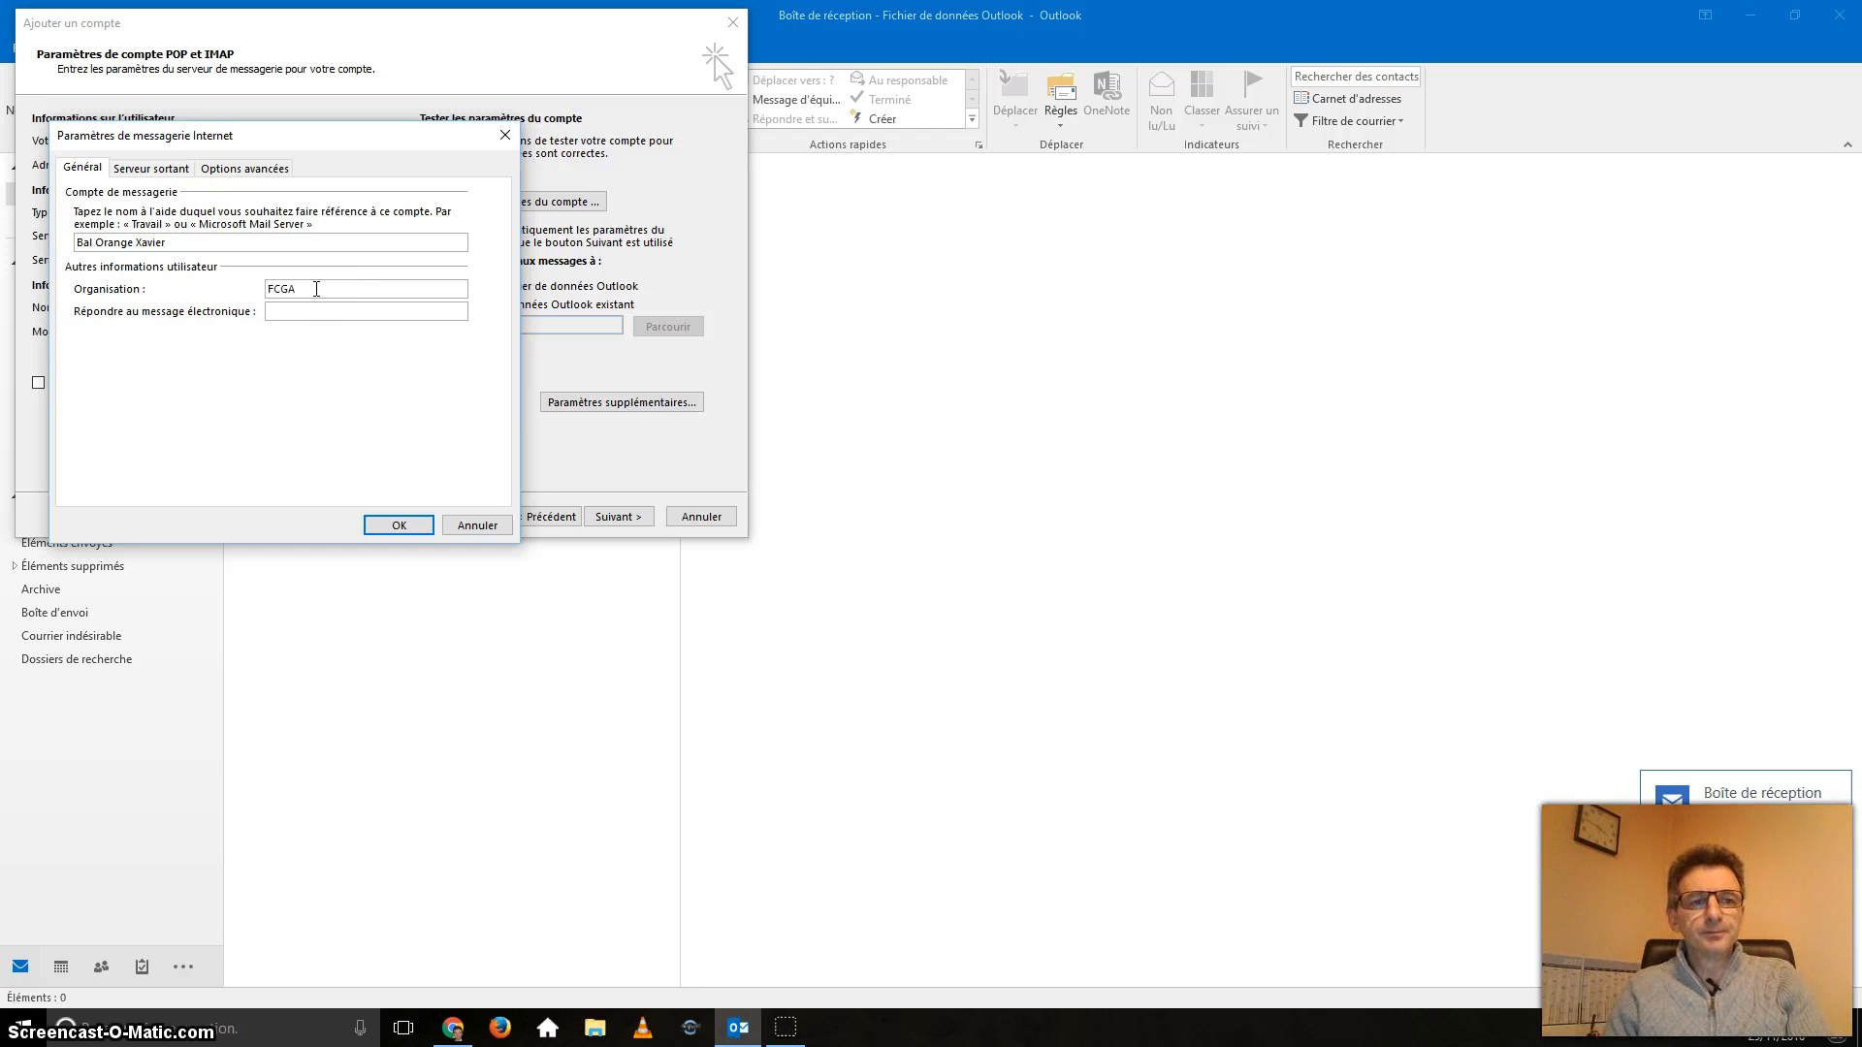
left_click(308, 310)
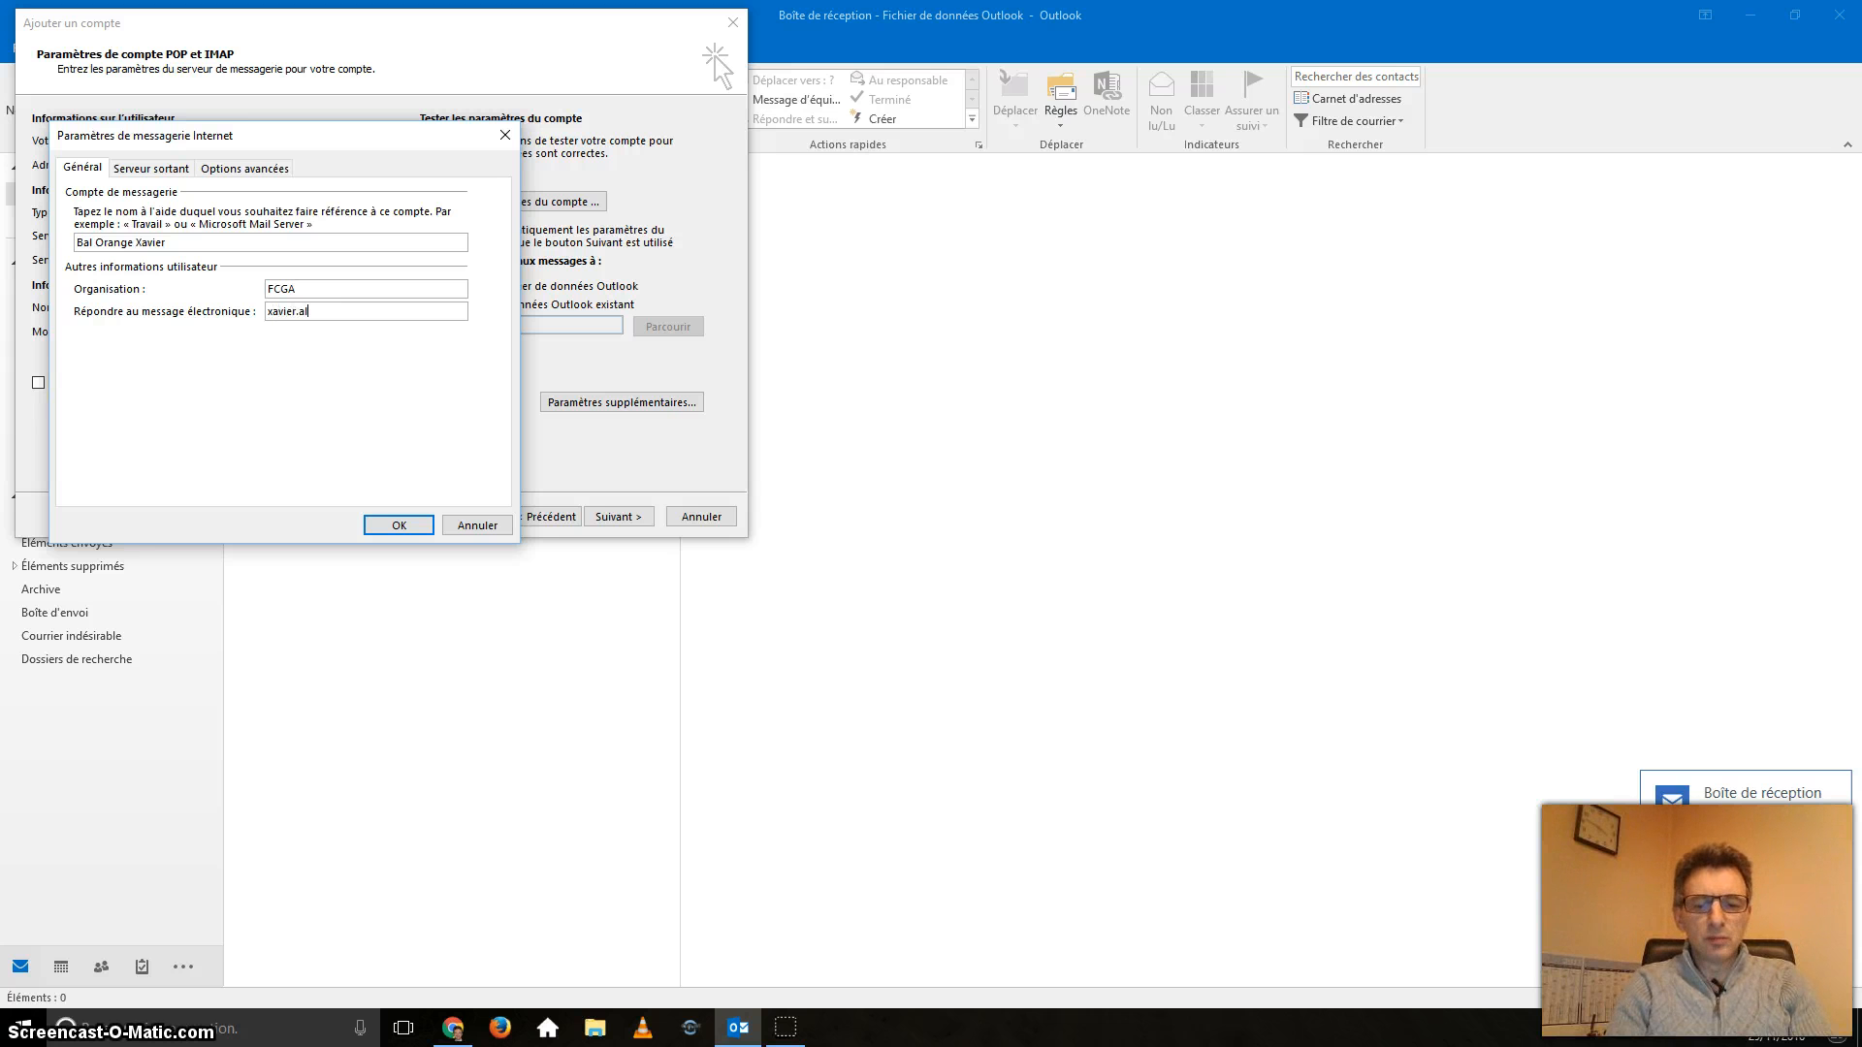
key("BackSpace")
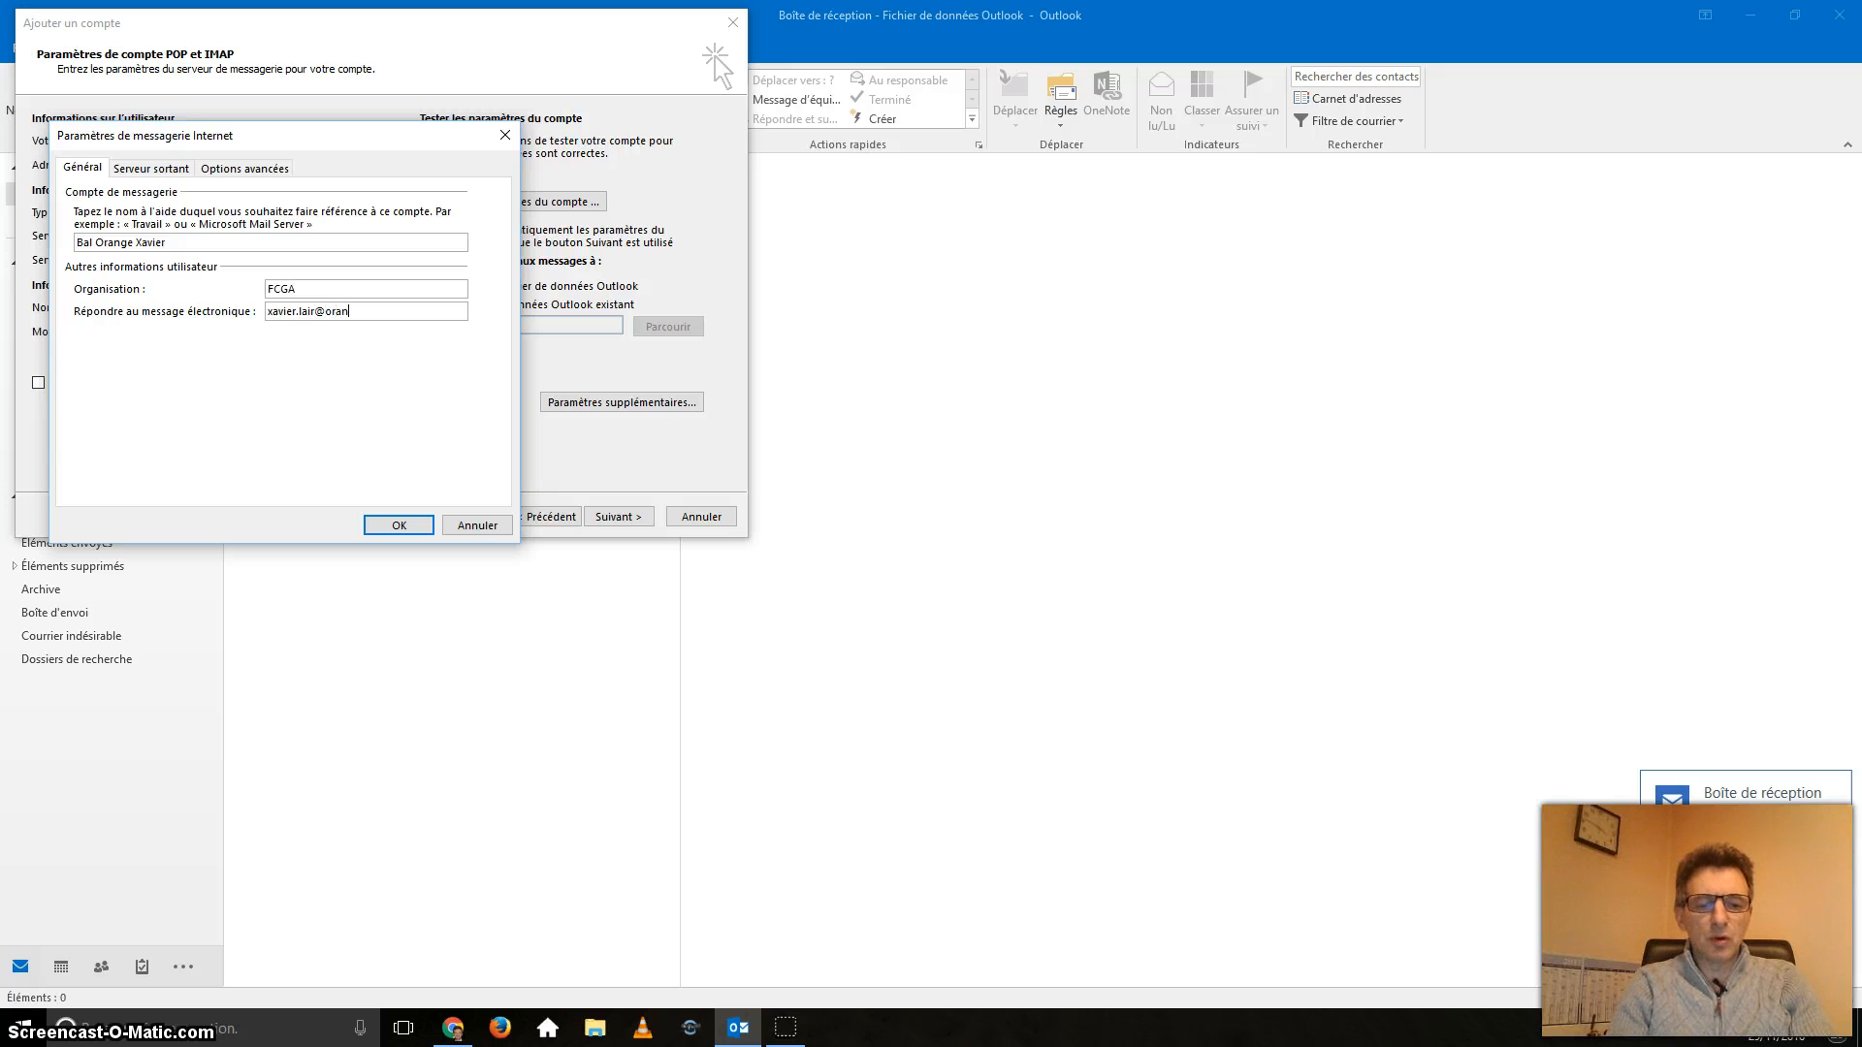
type("ge.fr")
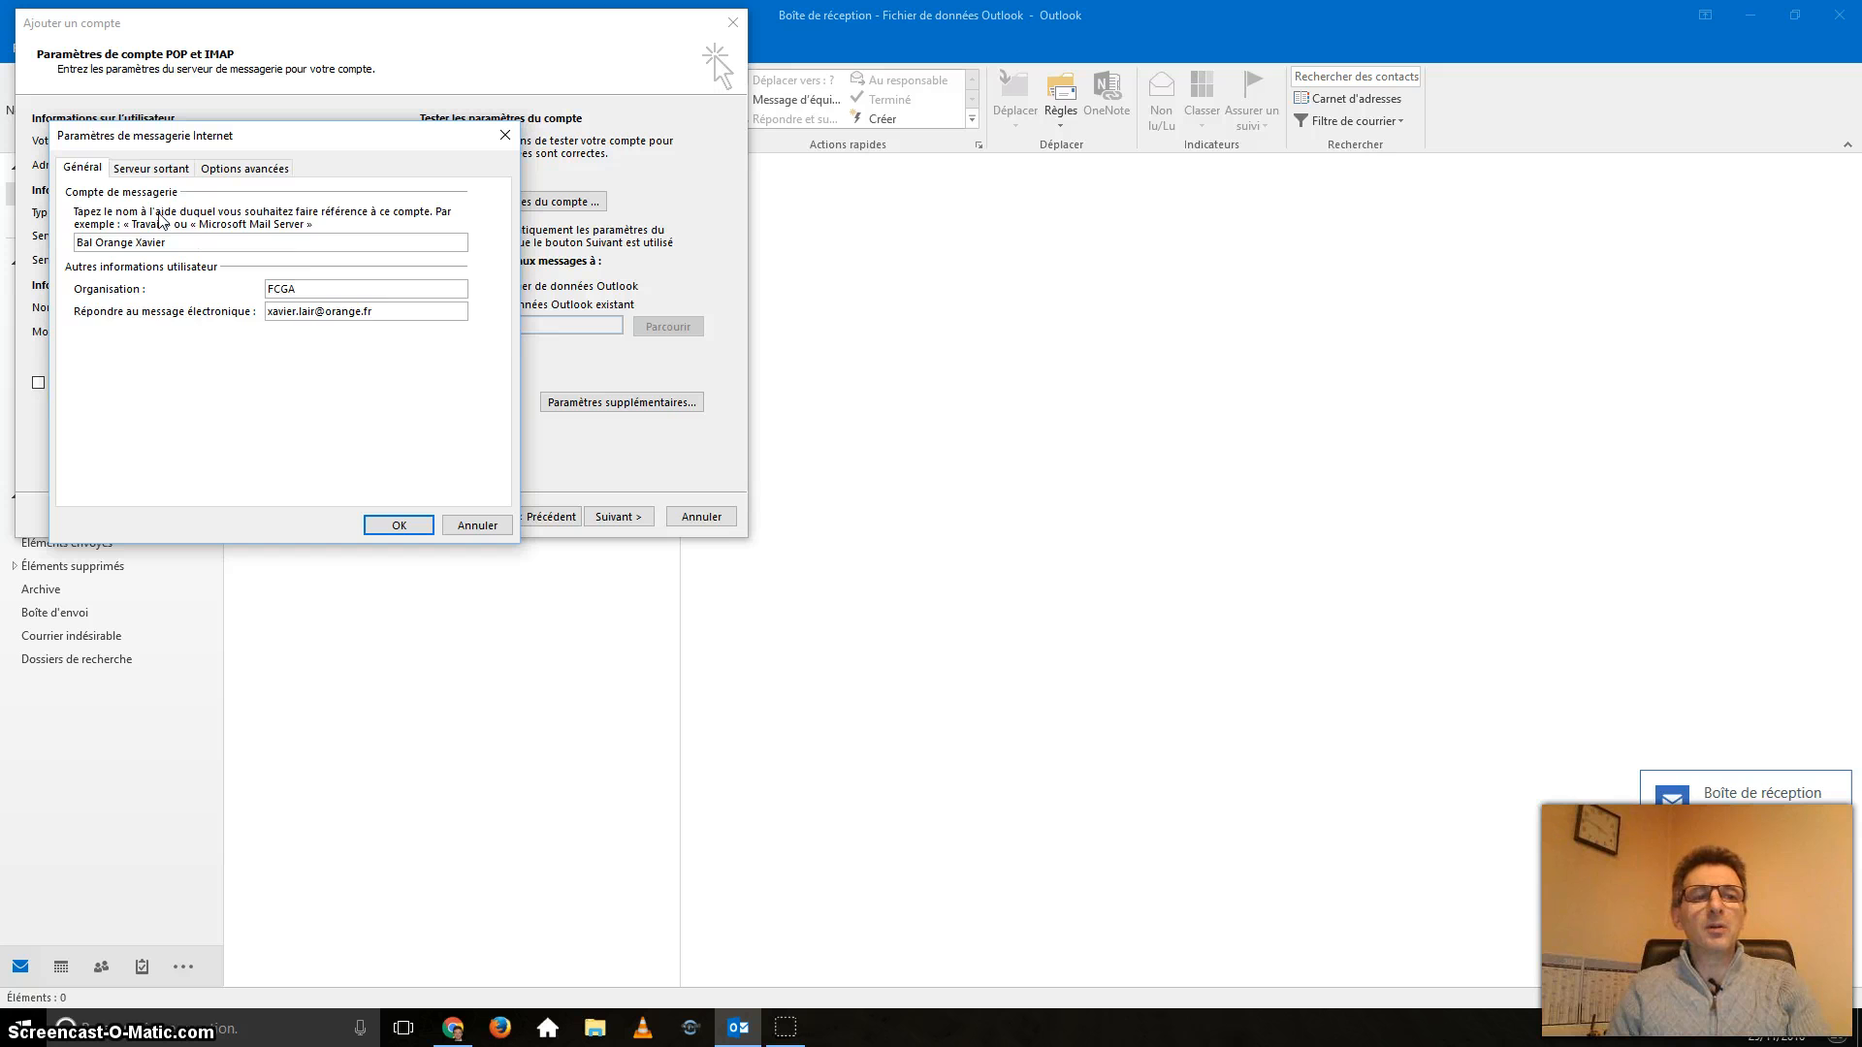
left_click(151, 171)
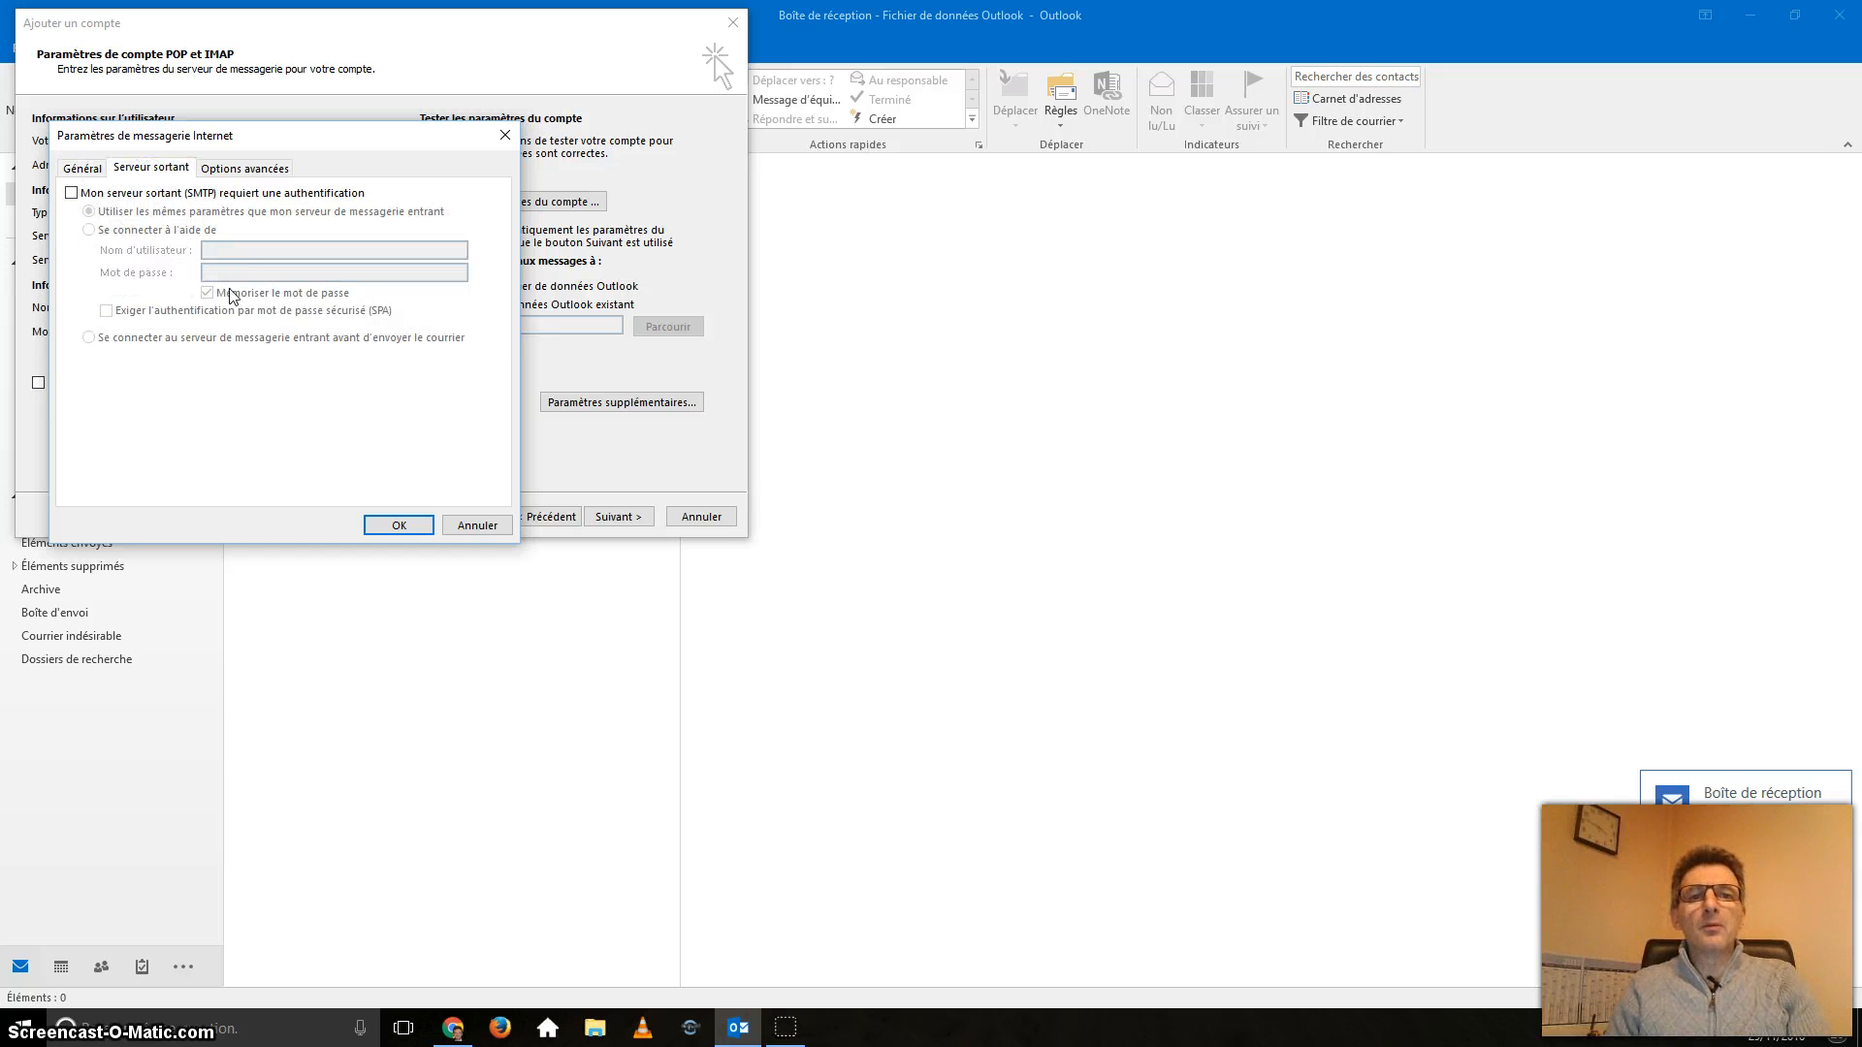
Keep a copy of messages on the server, deleting them after 7 days, and confirm with OK.
left_click(225, 171)
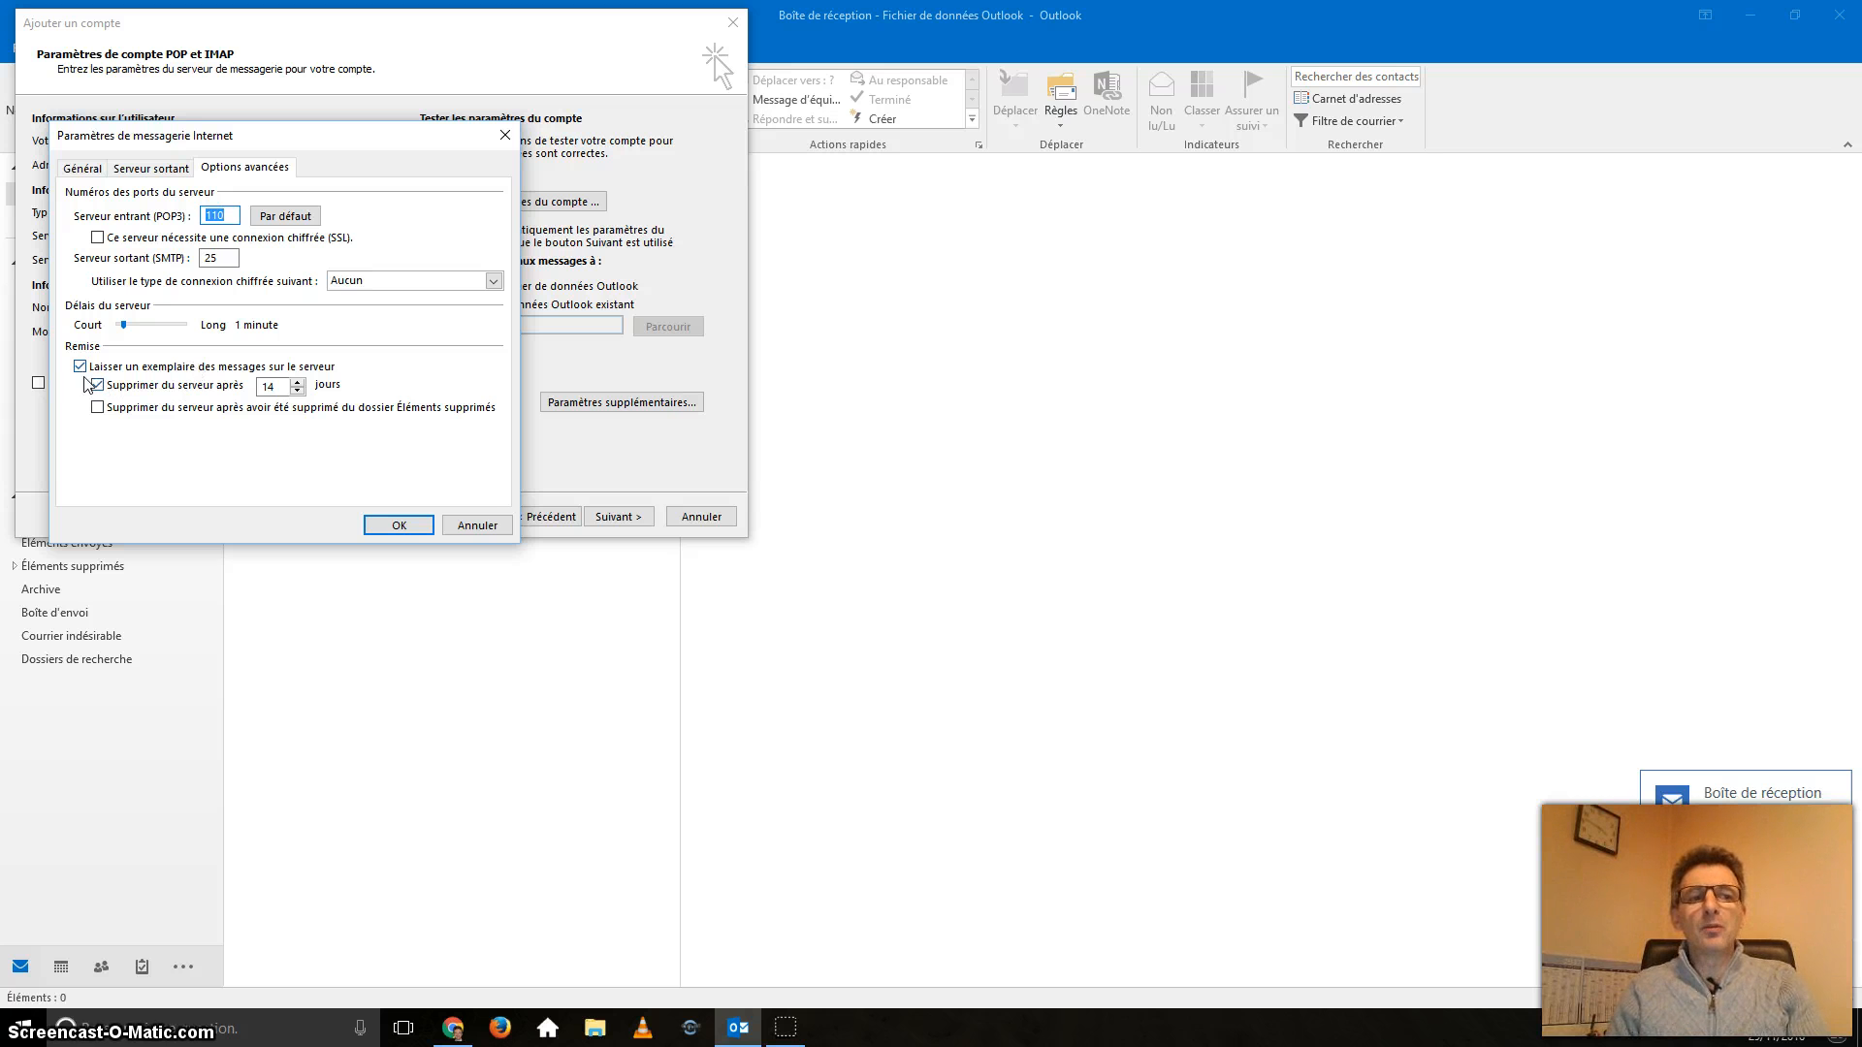
left_click_drag(279, 387, 174, 390)
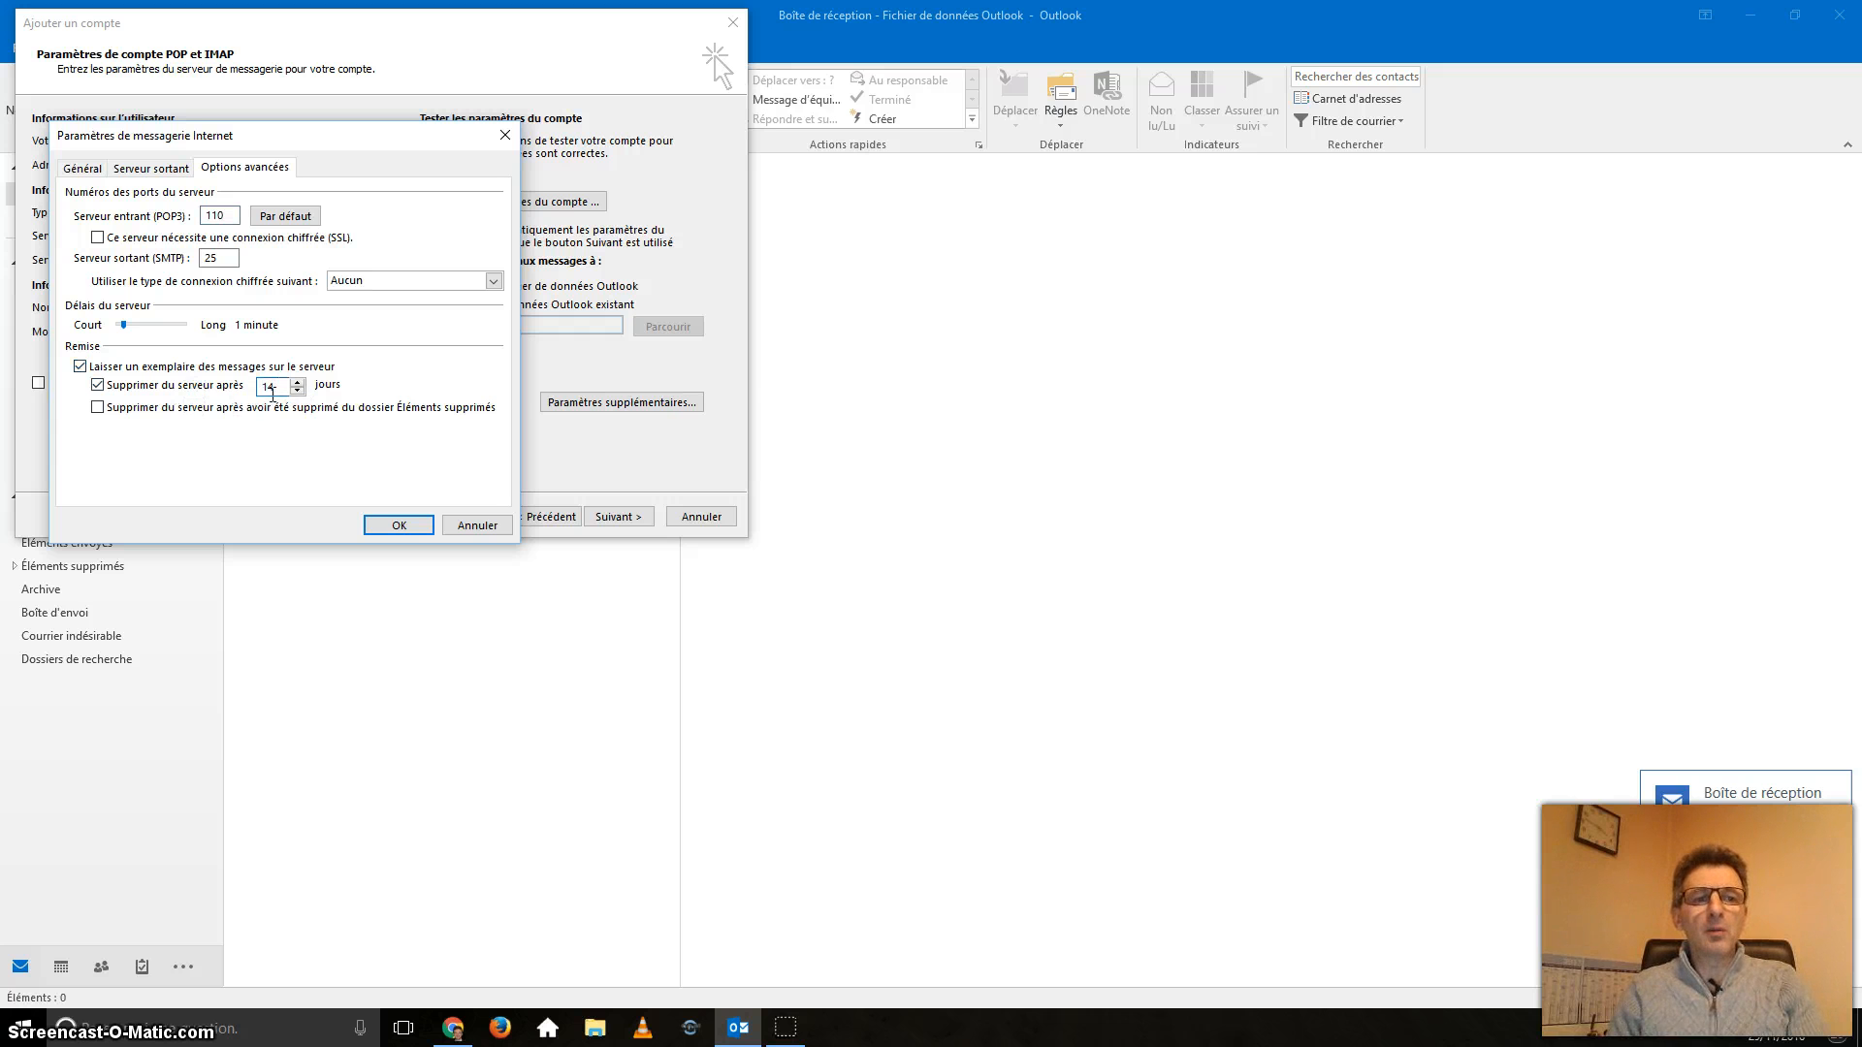
left_click(297, 391)
left_click(298, 391)
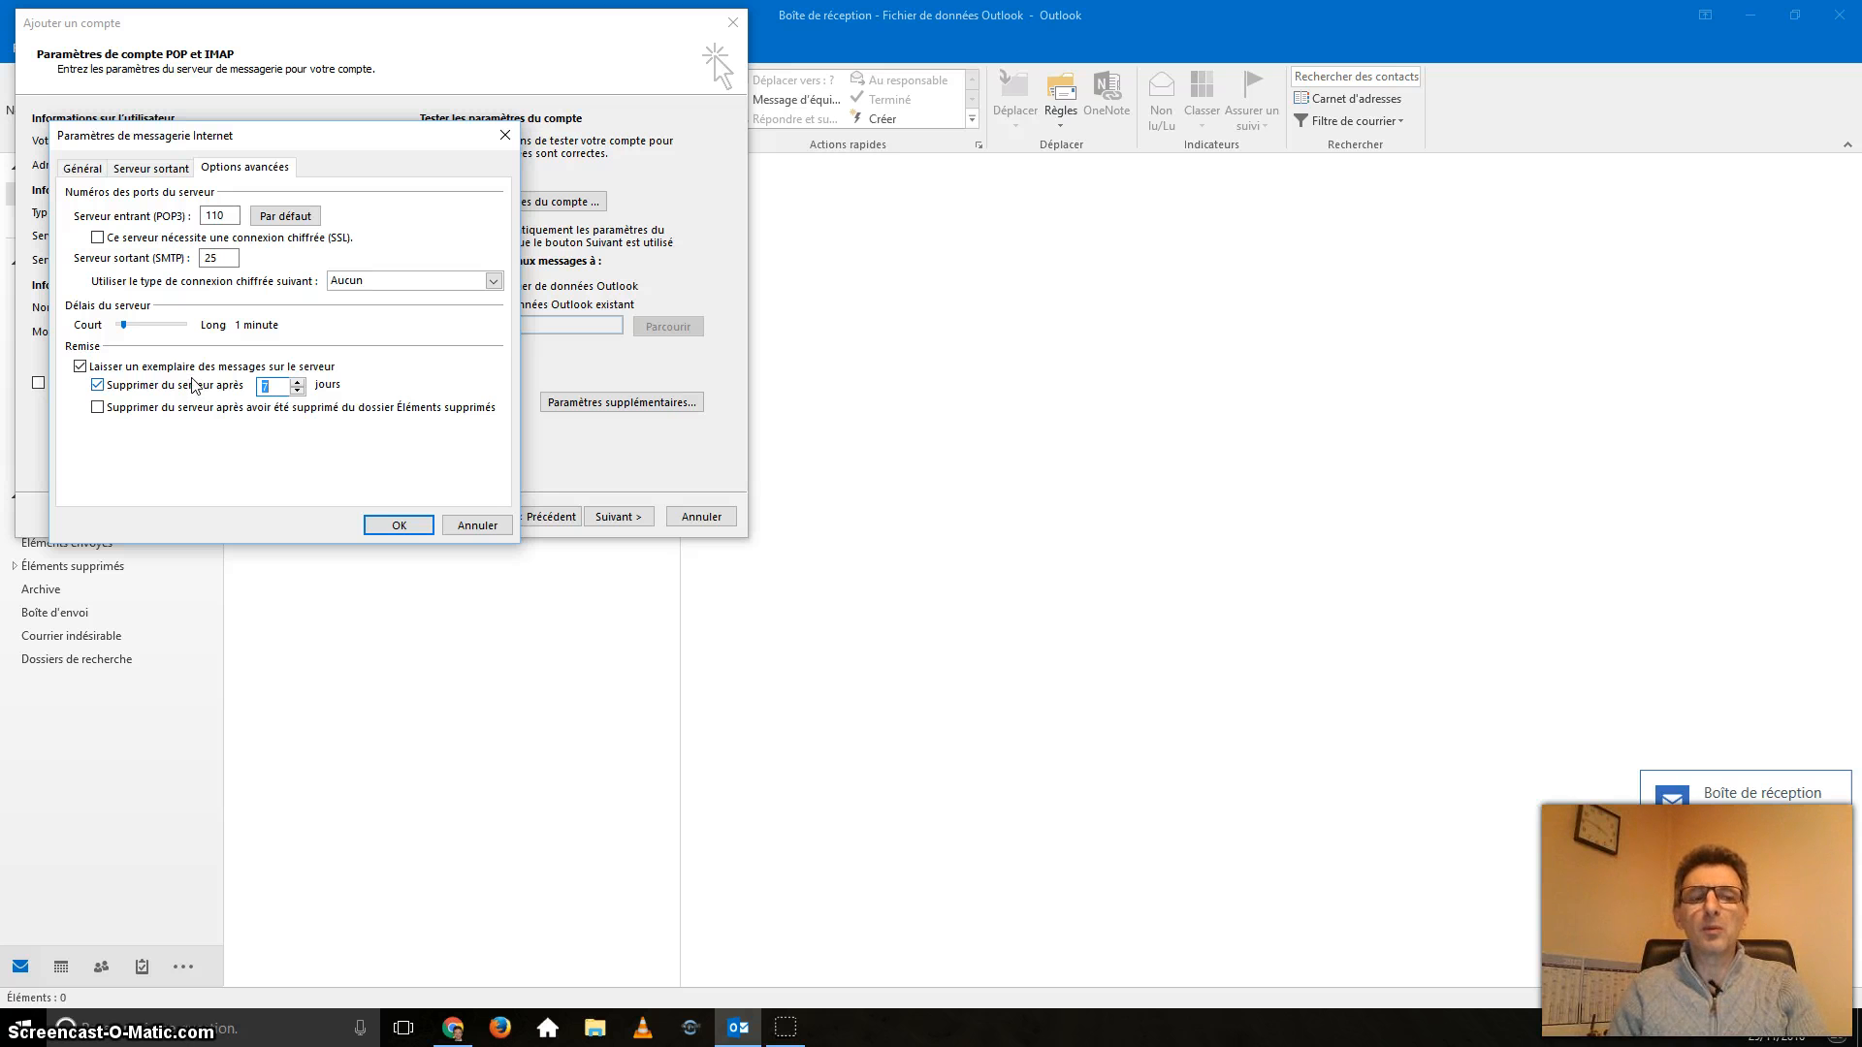
left_click(97, 385)
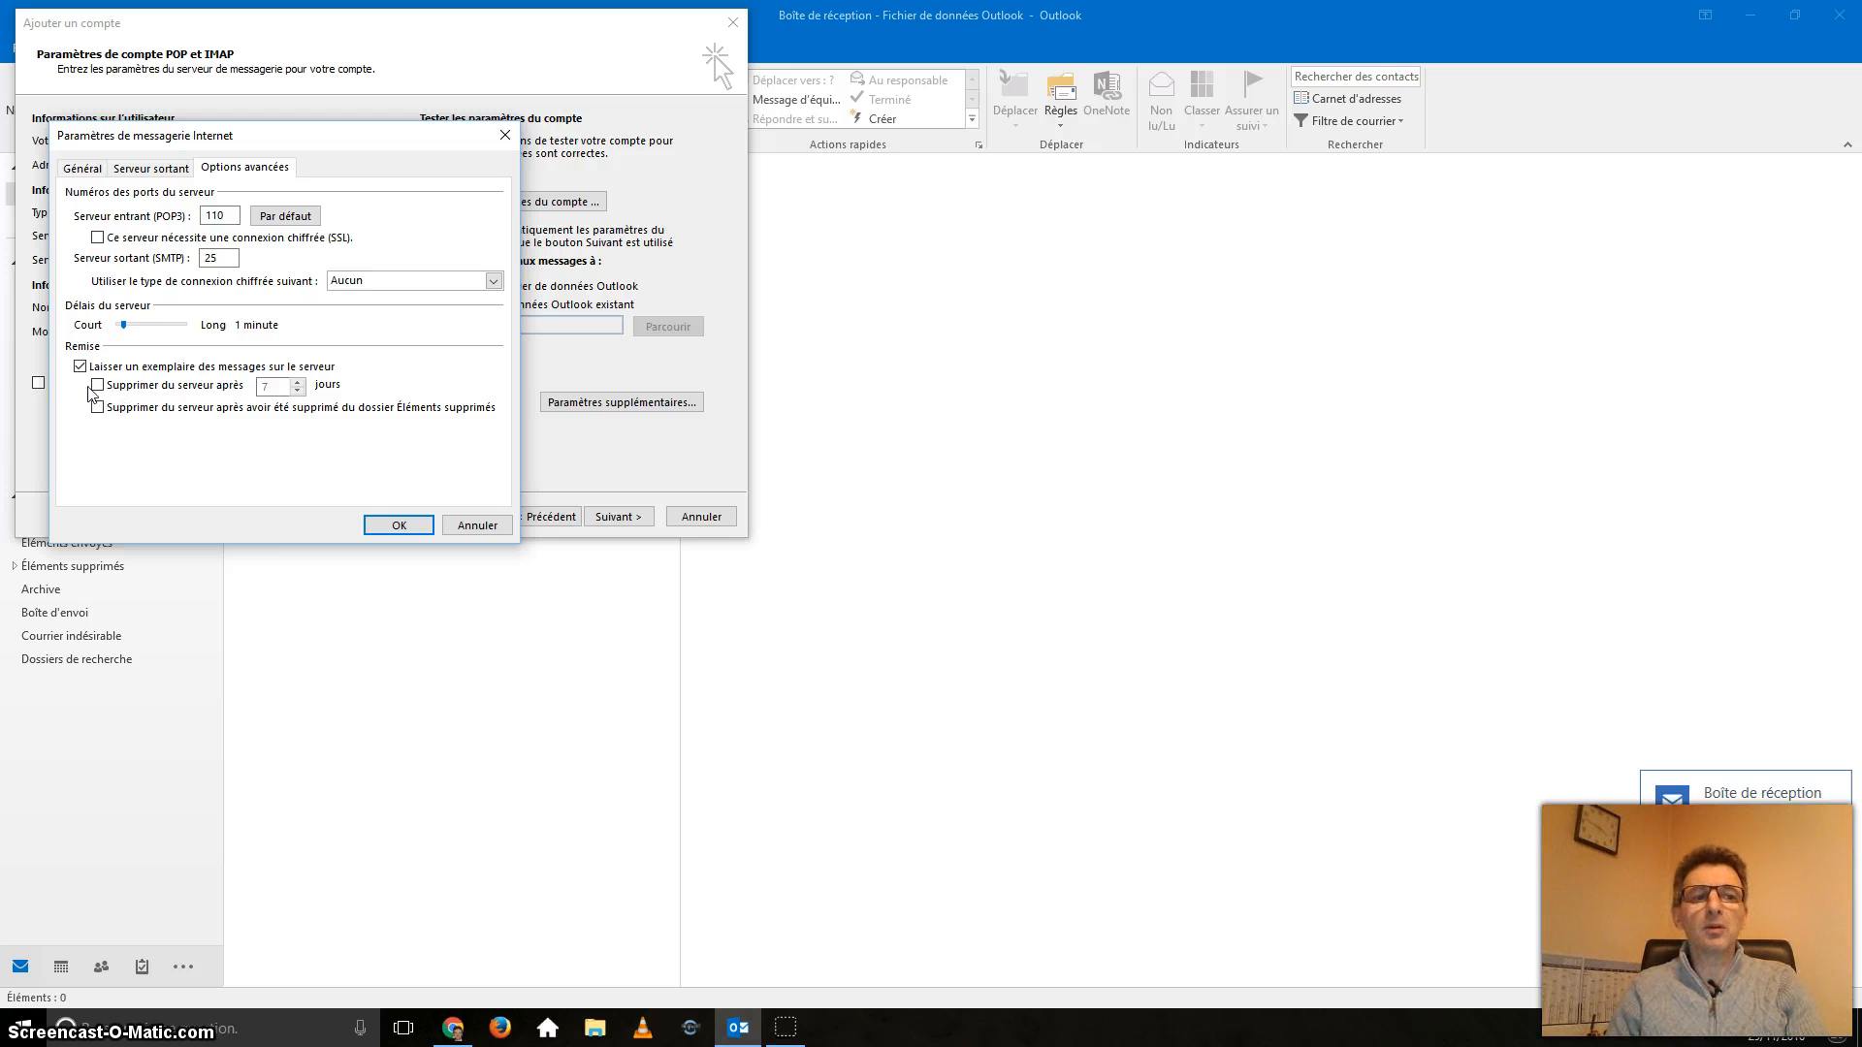
left_click(97, 385)
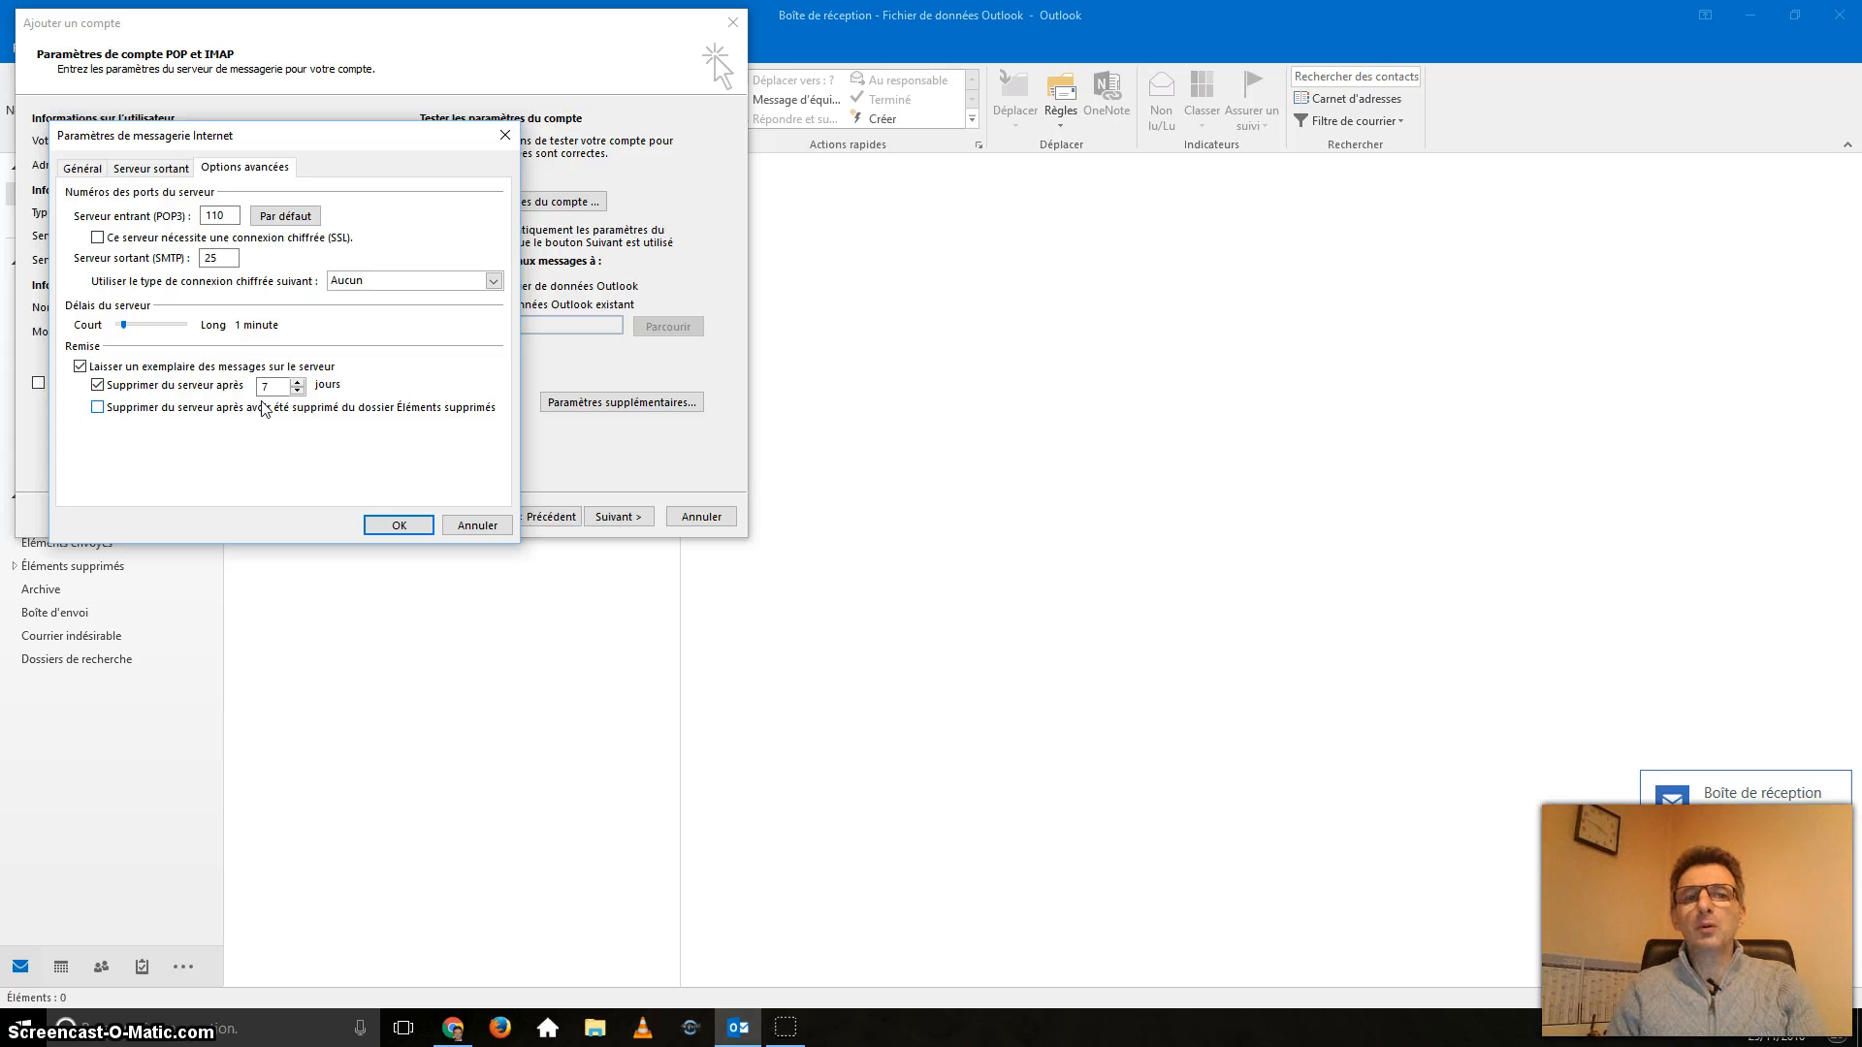
left_click(403, 524)
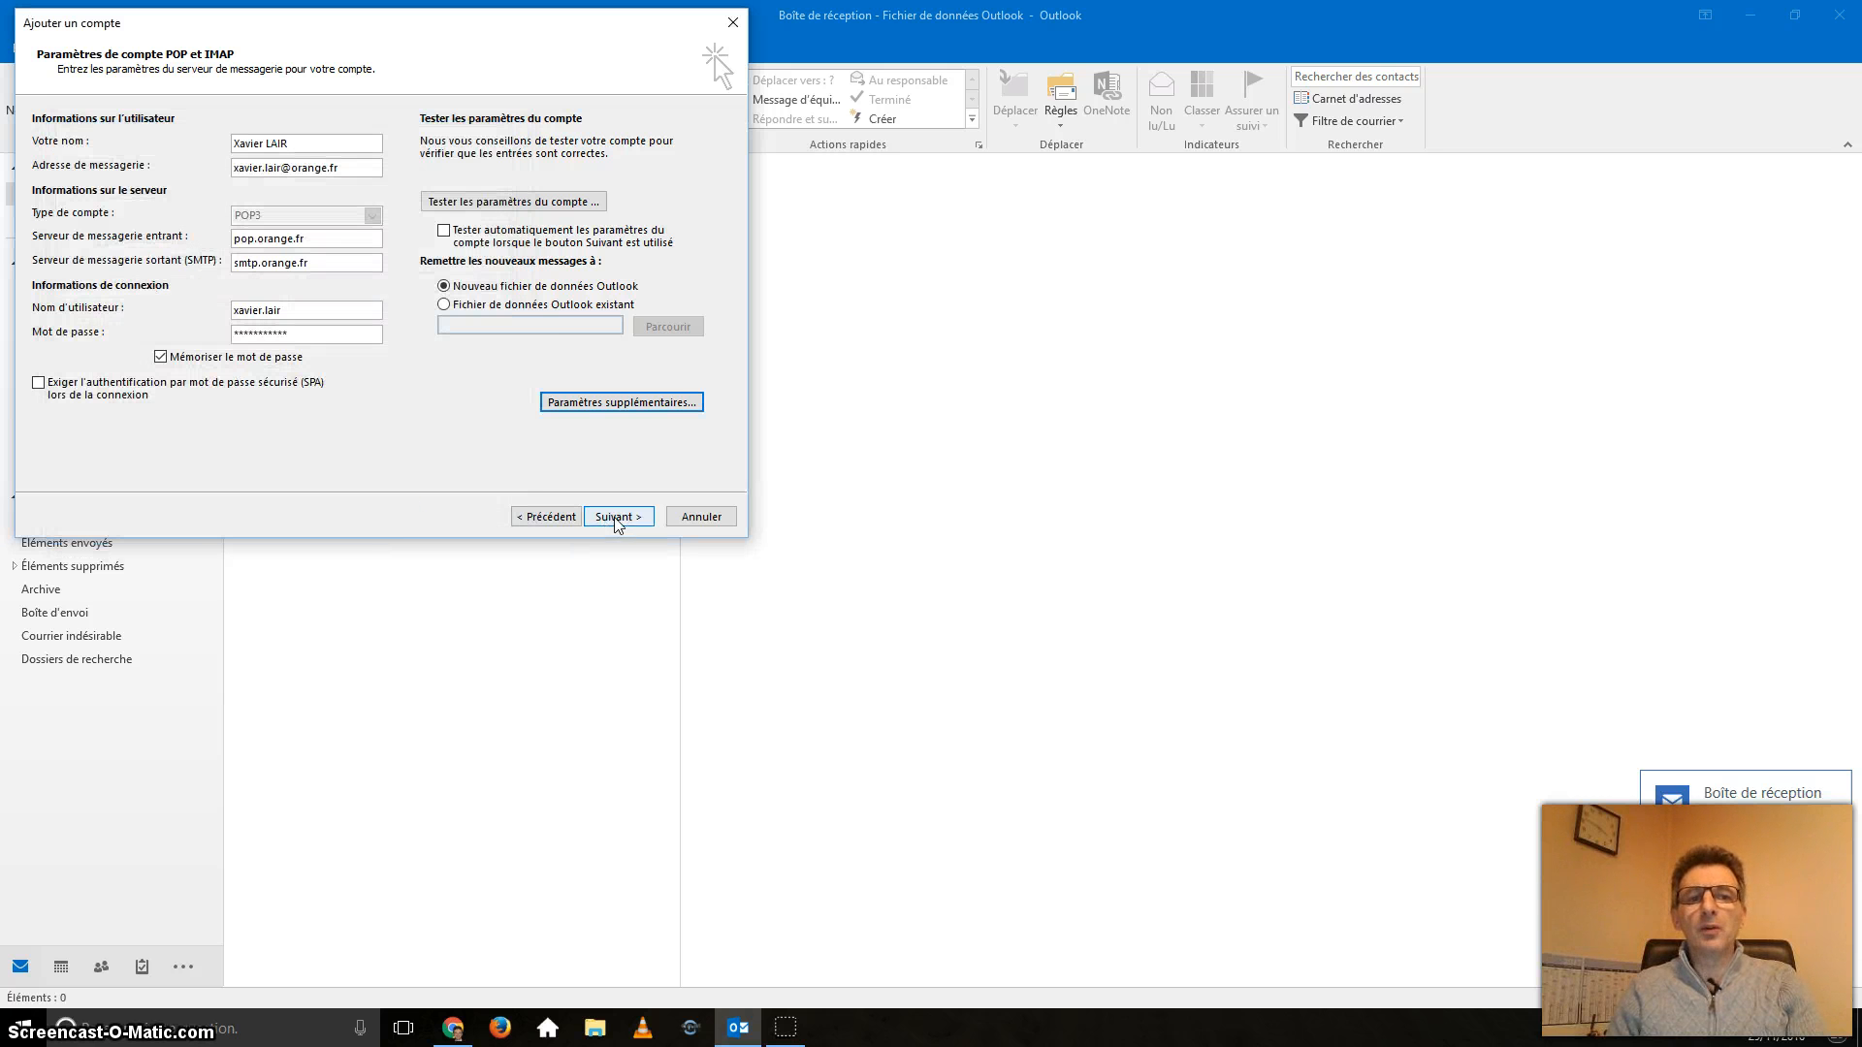